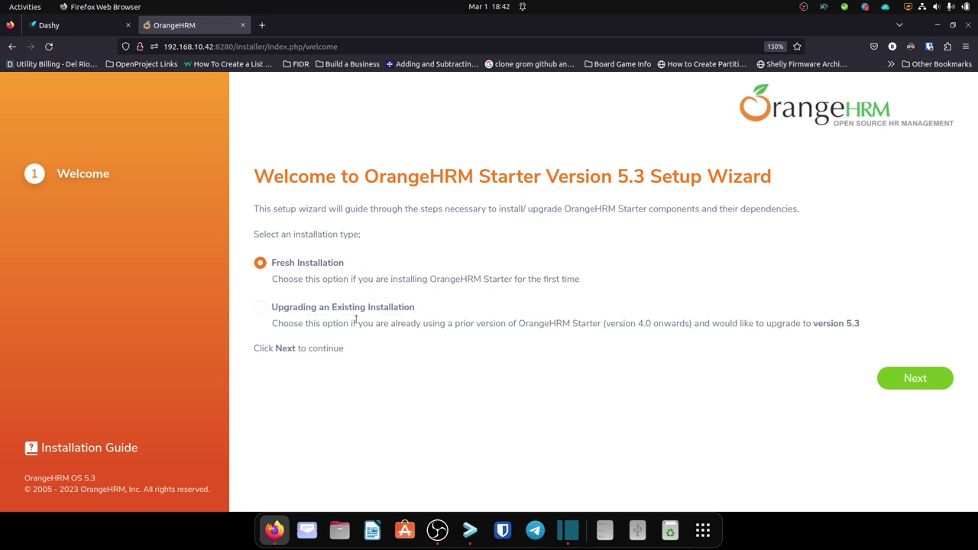
Step: Accept the OrangeHRM license terms and advance the installer to Database Configuration
{"action": "left_click", "coordinate": [908, 376]}
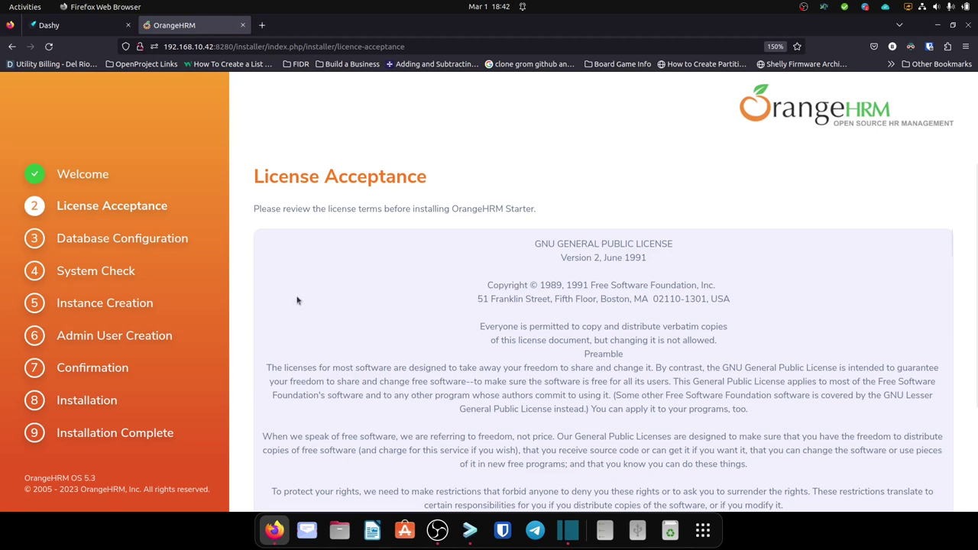
{"action": "scroll", "coordinate": [260, 283], "scroll_direction": "down", "scroll_amount": 3}
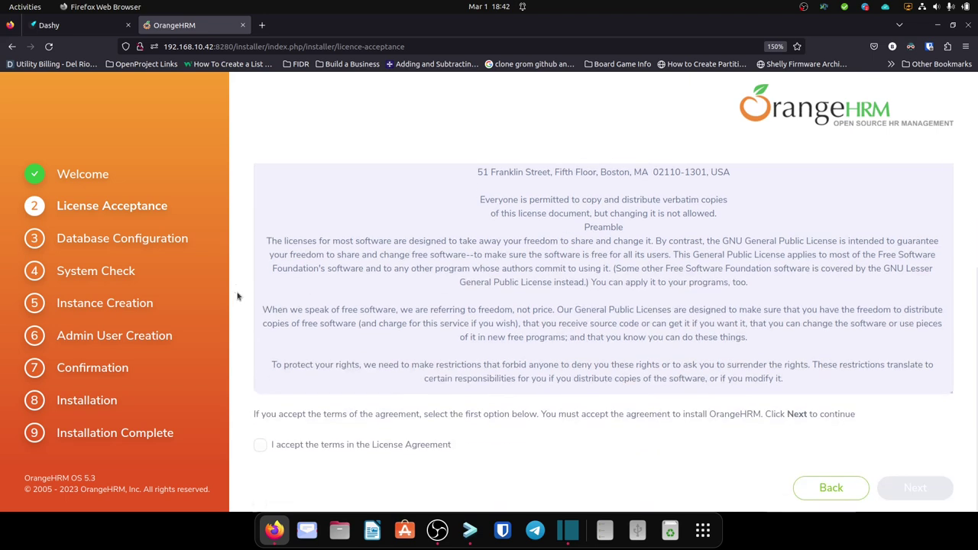
{"action": "left_click", "coordinate": [260, 445]}
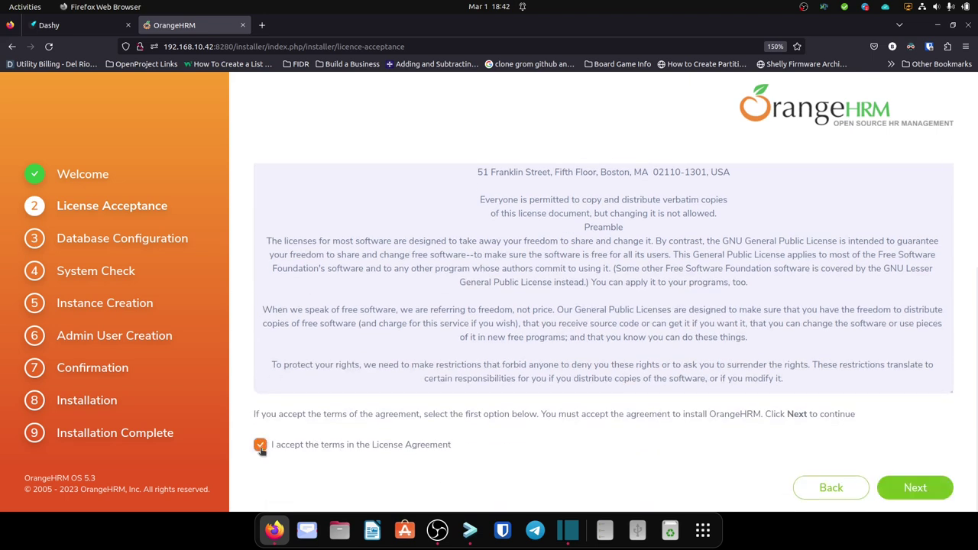
{"action": "left_click", "coordinate": [917, 487]}
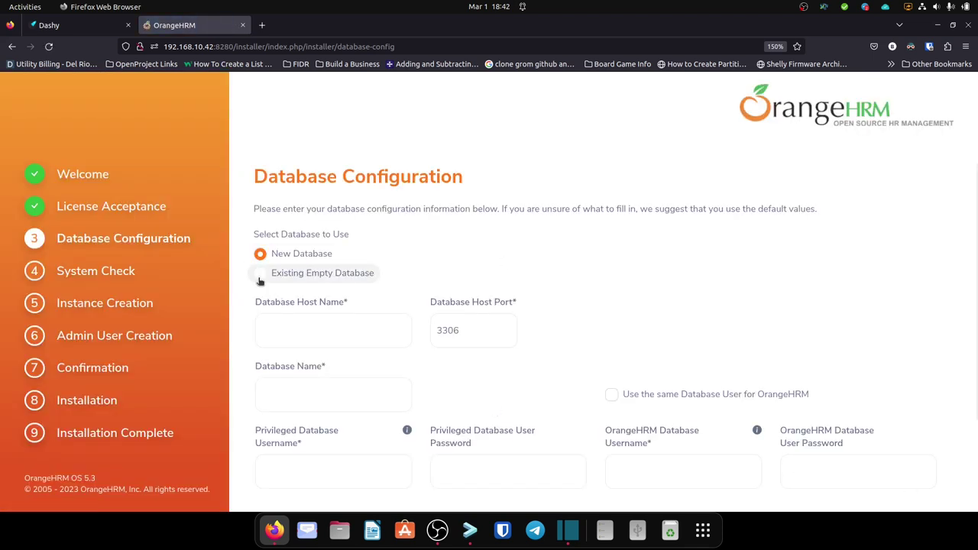
Step: Choose Existing Empty Database and switch to Tabby to look up the database details
{"action": "left_click", "coordinate": [262, 277]}
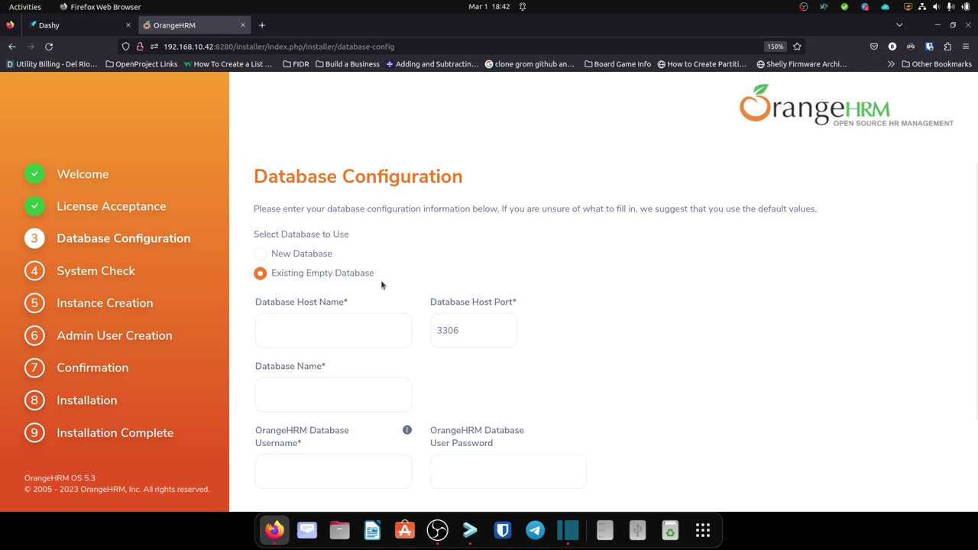
{"action": "left_click", "coordinate": [306, 331]}
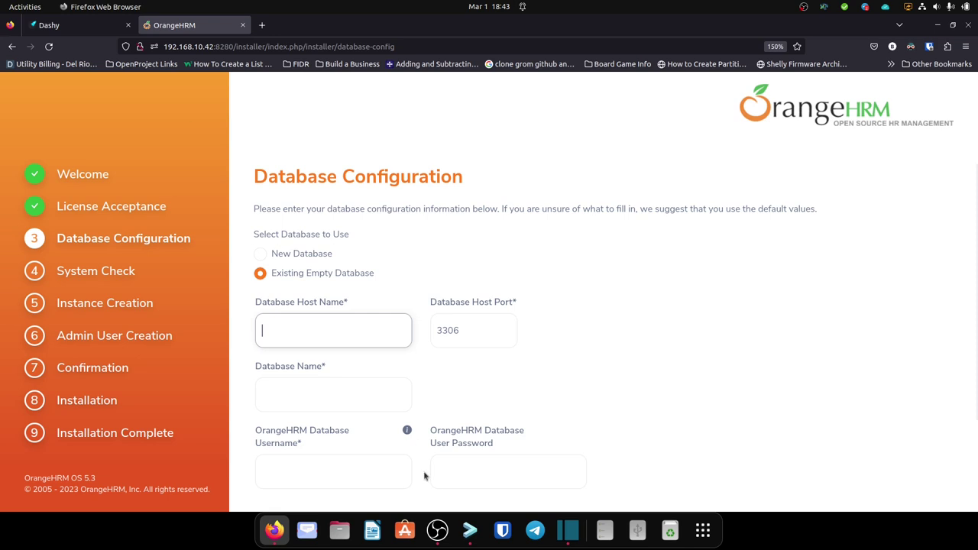
{"action": "left_click", "coordinate": [470, 529]}
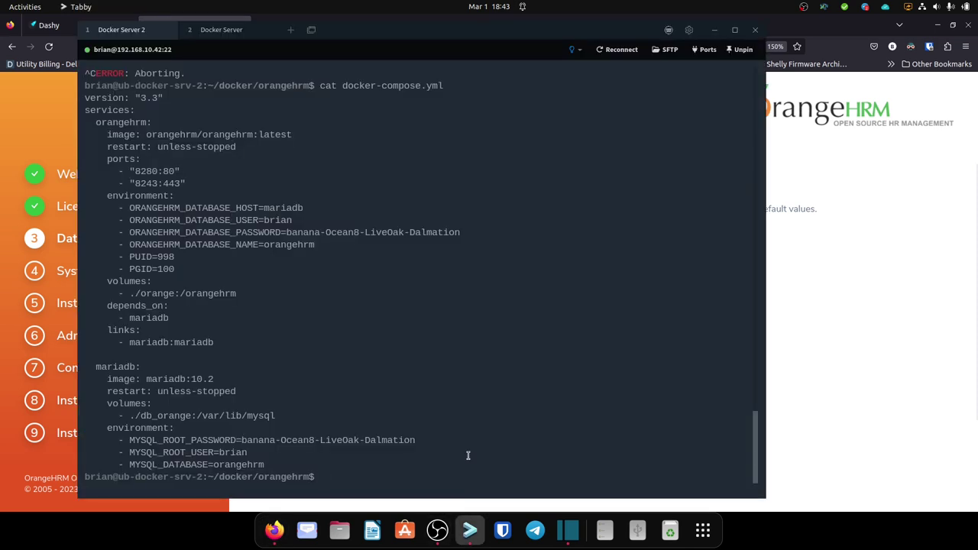
Step: Enlarge the terminal font, maximize the Tabby window and clear the screen
{"action": "type", "text": "docker-"}
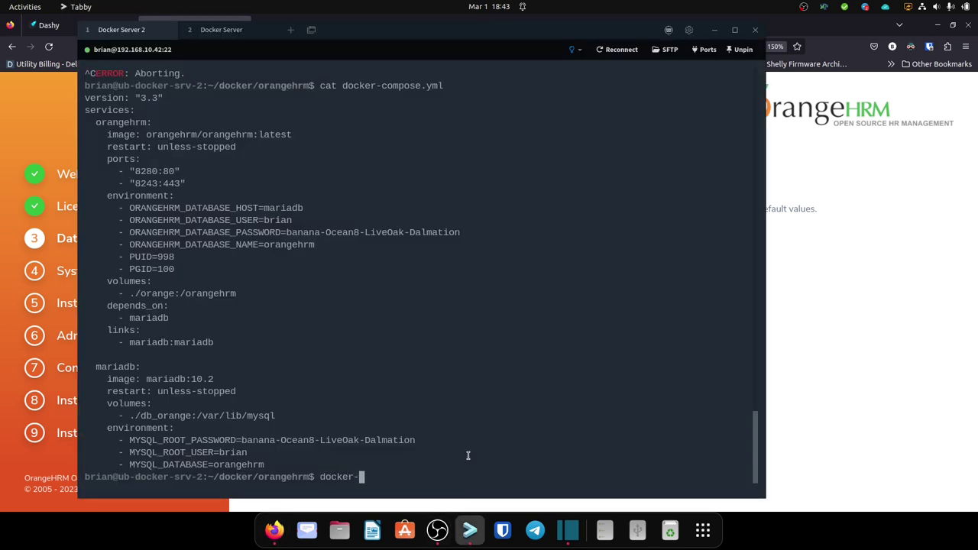
{"action": "type", "text": "compose ps"}
{"action": "key", "text": "ctrl+equal"}
{"action": "key", "text": "ctrl+equal"}
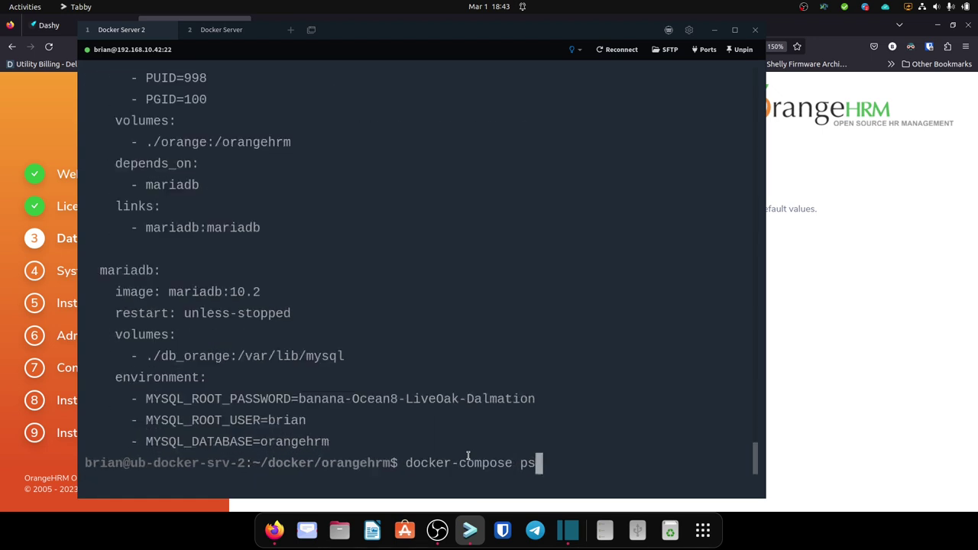
{"action": "left_click", "coordinate": [734, 29]}
{"action": "key", "text": "ctrl+c"}
{"action": "key", "text": "ctrl+l"}
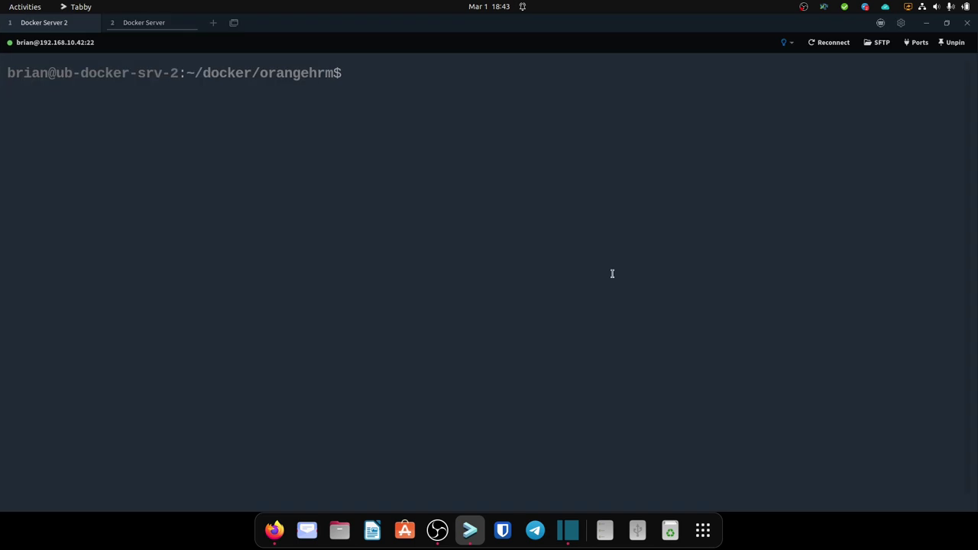
Step: Run docker-compose ps and copy the container name orangehrm_mariadb_1
{"action": "type", "text": "docker-"}
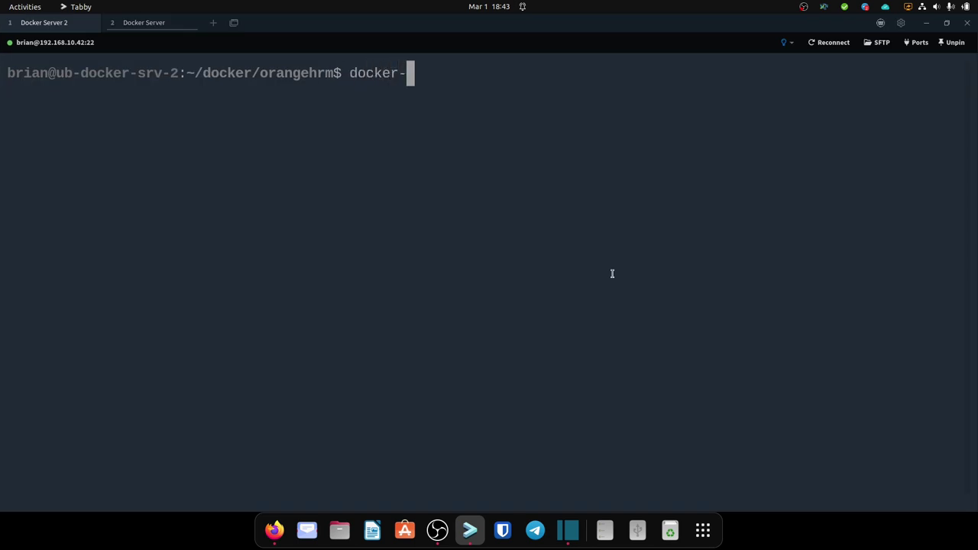
{"action": "type", "text": "compose ps"}
{"action": "key", "text": "Return"}
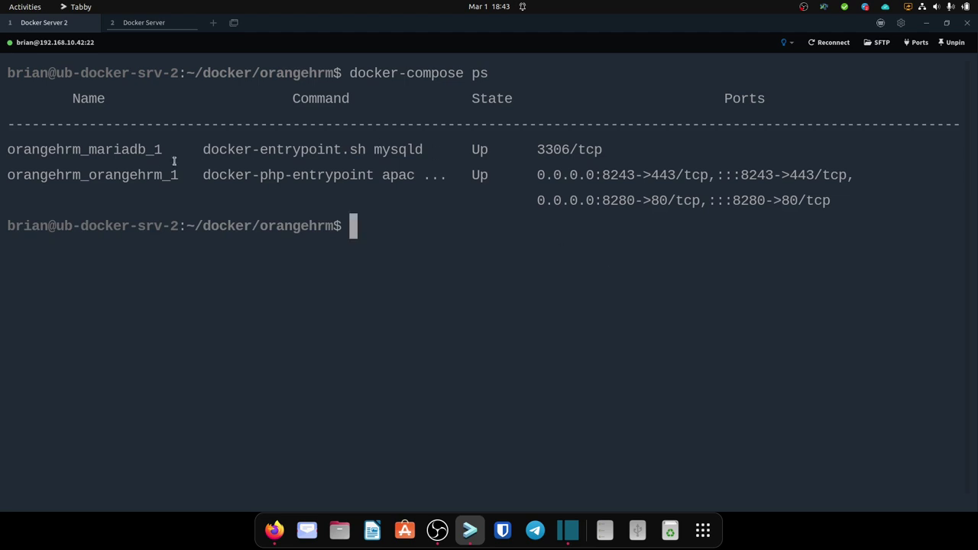
{"action": "left_click_drag", "start_coordinate": [163, 151], "coordinate": [10, 155]}
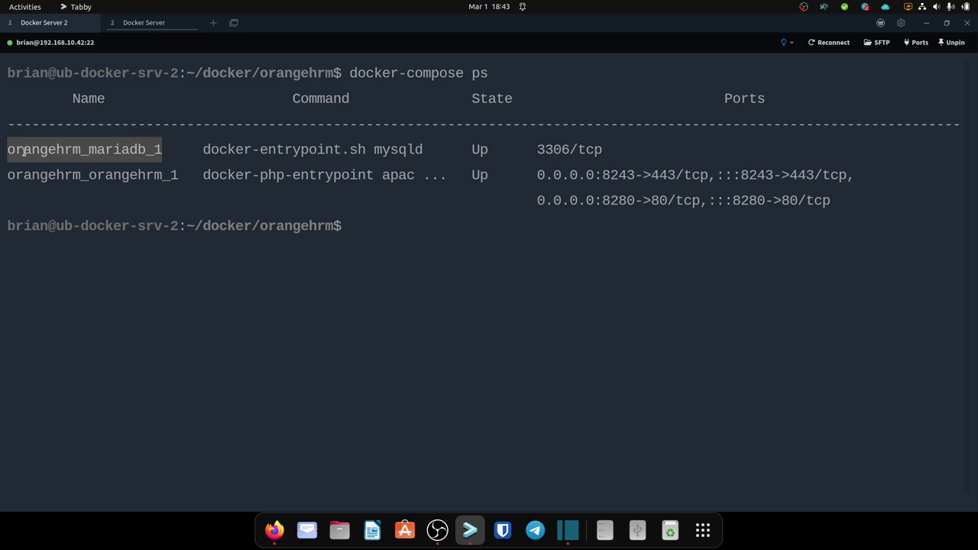
{"action": "right_click", "coordinate": [31, 154]}
{"action": "left_click", "coordinate": [54, 158]}
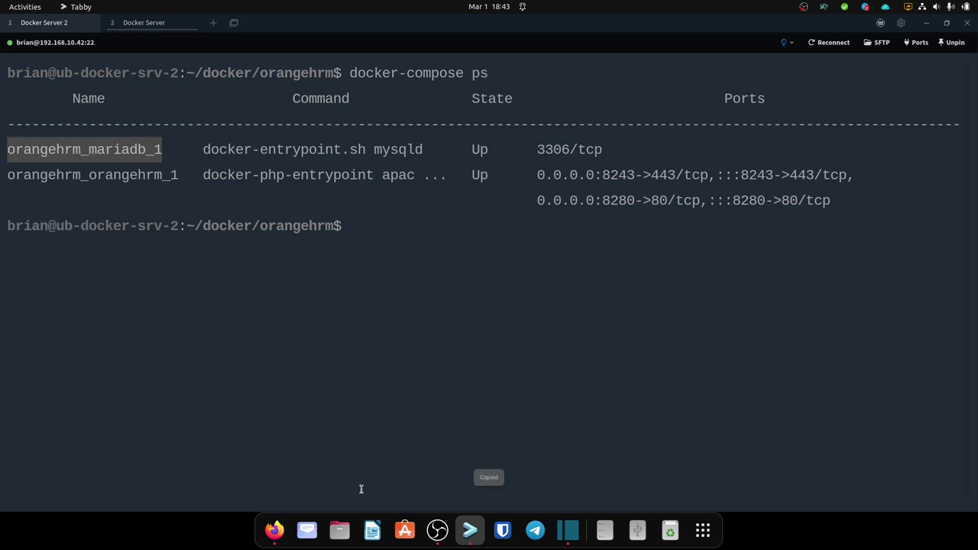
Step: Paste orangehrm_mariadb_1 as the Database Host Name, keeping port 3306
{"action": "left_click", "coordinate": [272, 531]}
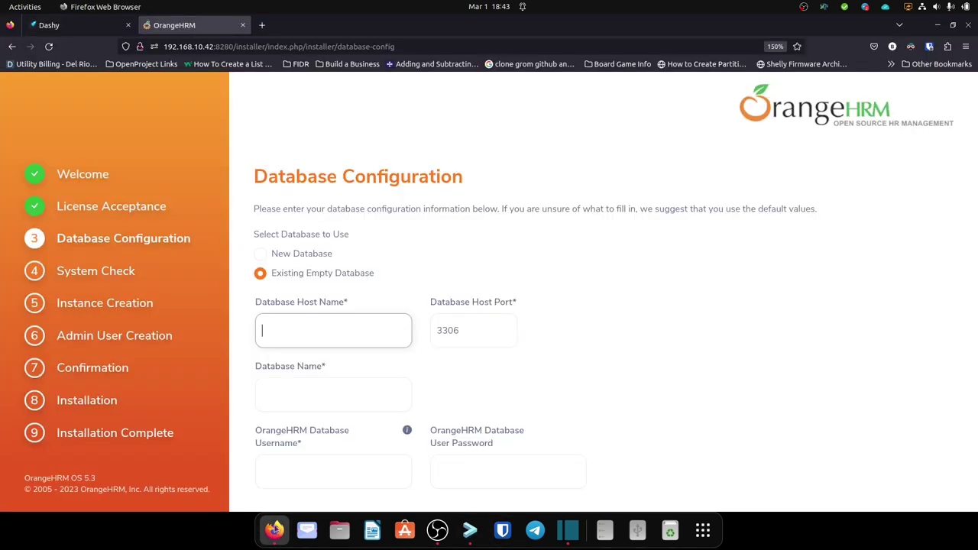
{"action": "right_click", "coordinate": [310, 334]}
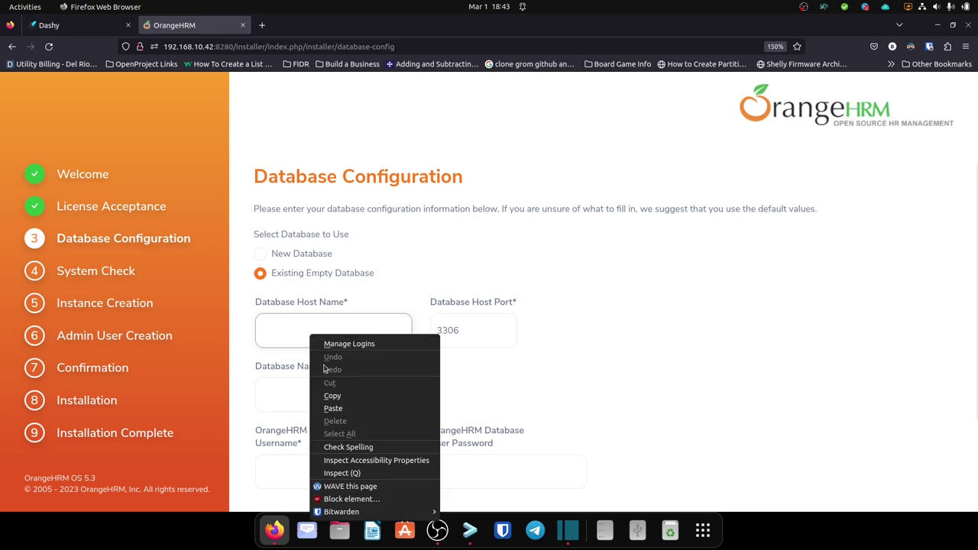
{"action": "left_click", "coordinate": [334, 408]}
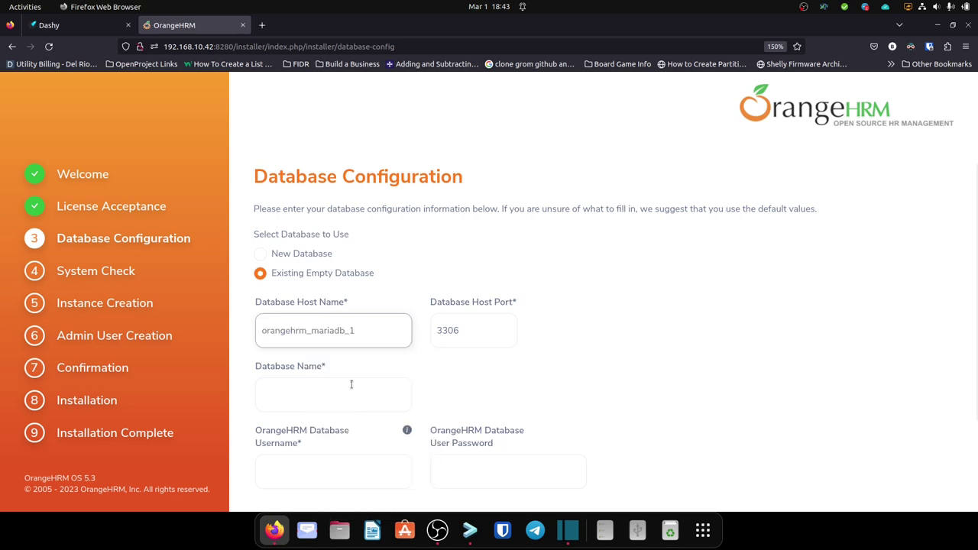
{"action": "left_click", "coordinate": [463, 336]}
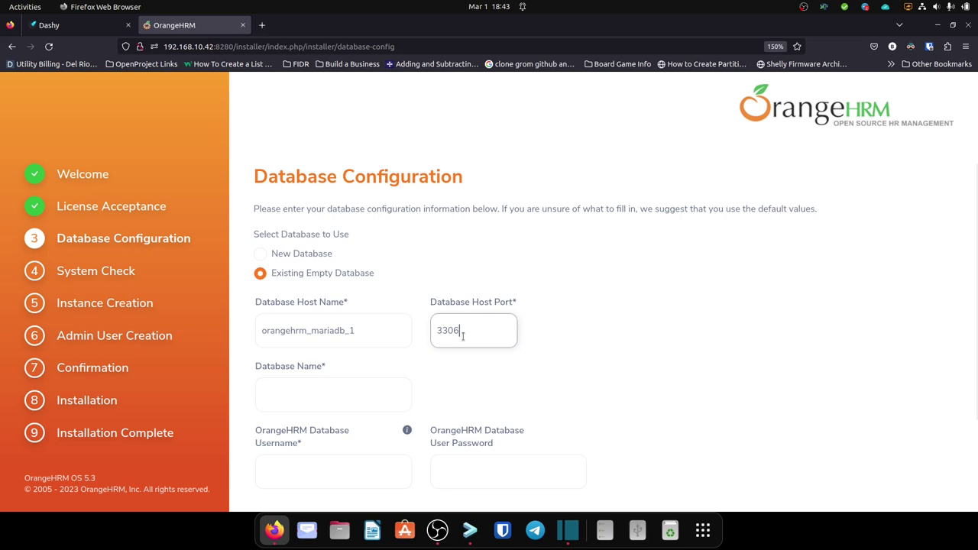
Step: Enter database name orangehrm and username root, then return to the terminal
{"action": "left_click", "coordinate": [324, 384]}
{"action": "scroll", "coordinate": [393, 369], "scroll_direction": "down", "scroll_amount": 3}
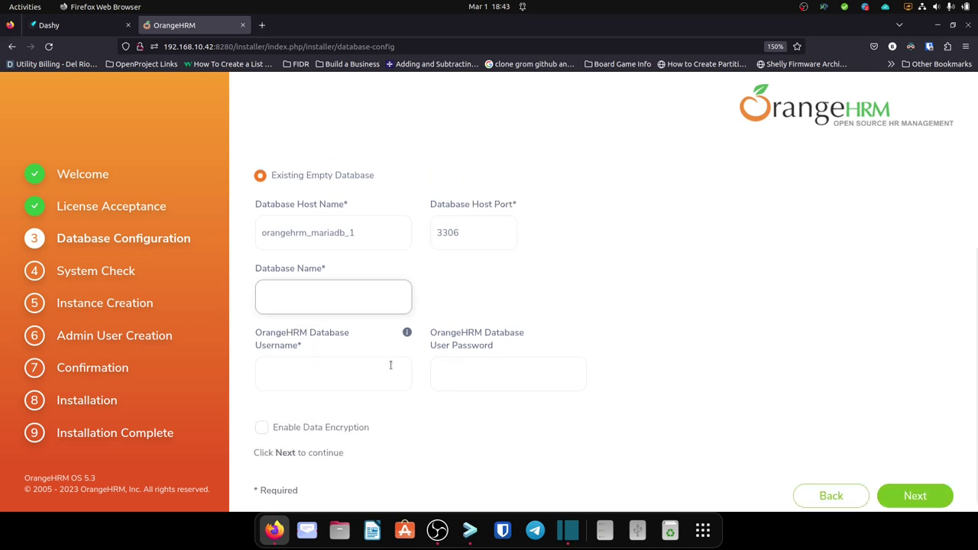
{"action": "type", "text": "orangehrm"}
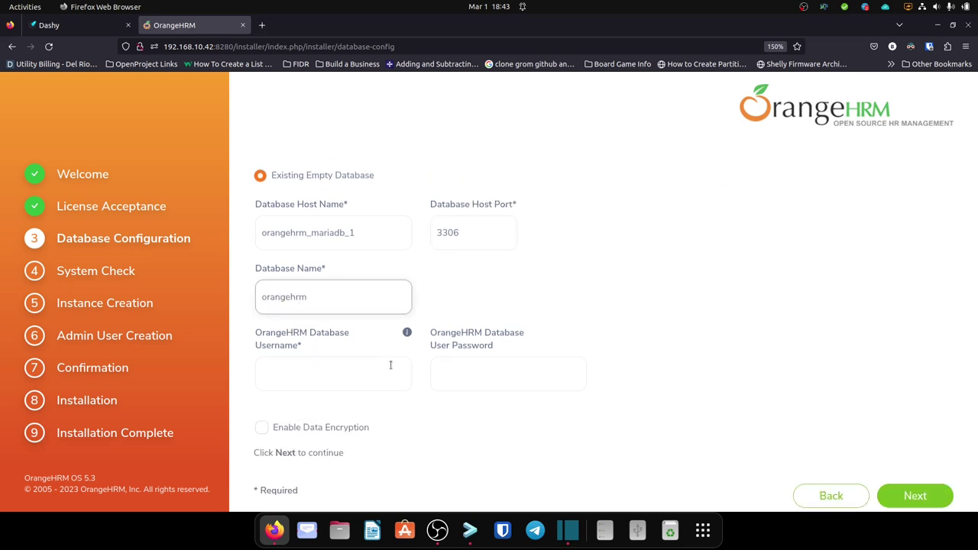
{"action": "left_click", "coordinate": [314, 371]}
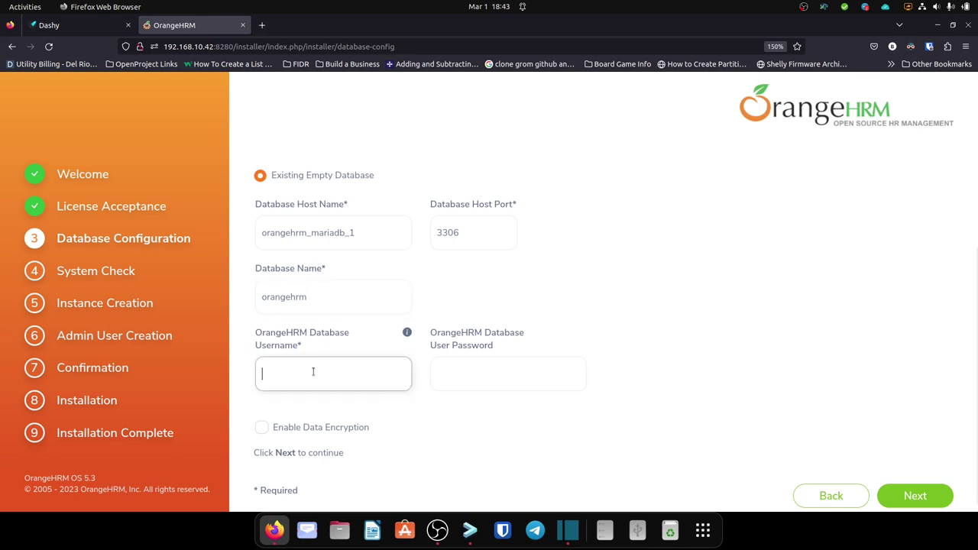
{"action": "type", "text": "root"}
{"action": "key", "text": "Tab"}
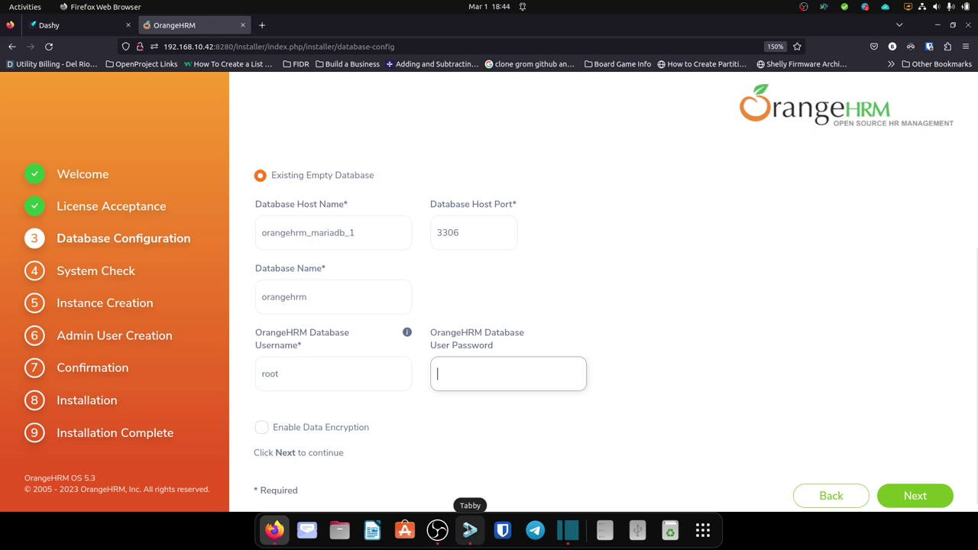
{"action": "left_click", "coordinate": [469, 529]}
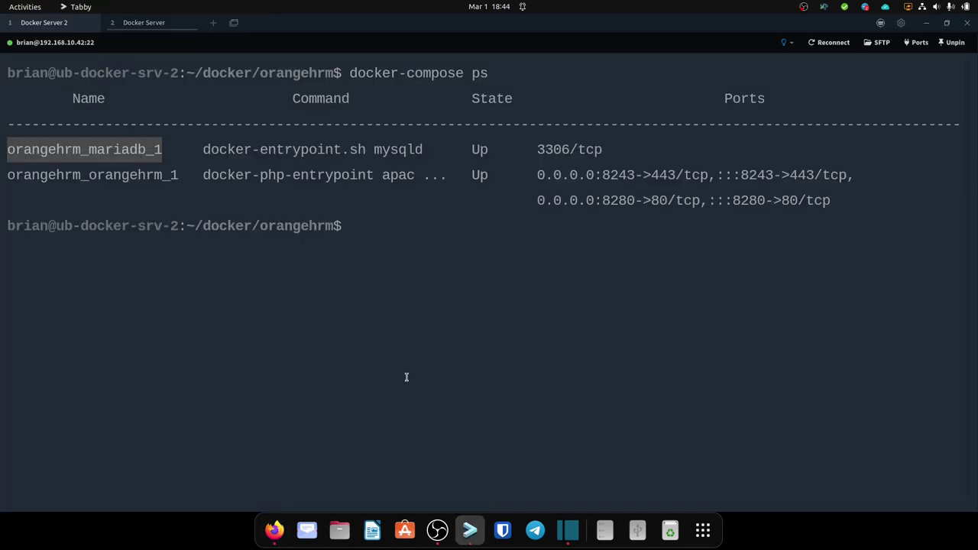
Step: Print docker-compose.yml and copy its MYSQL_ROOT_PASSWORD value back to the installer
{"action": "type", "text": "cat dock"}
{"action": "key", "text": "Tab"}
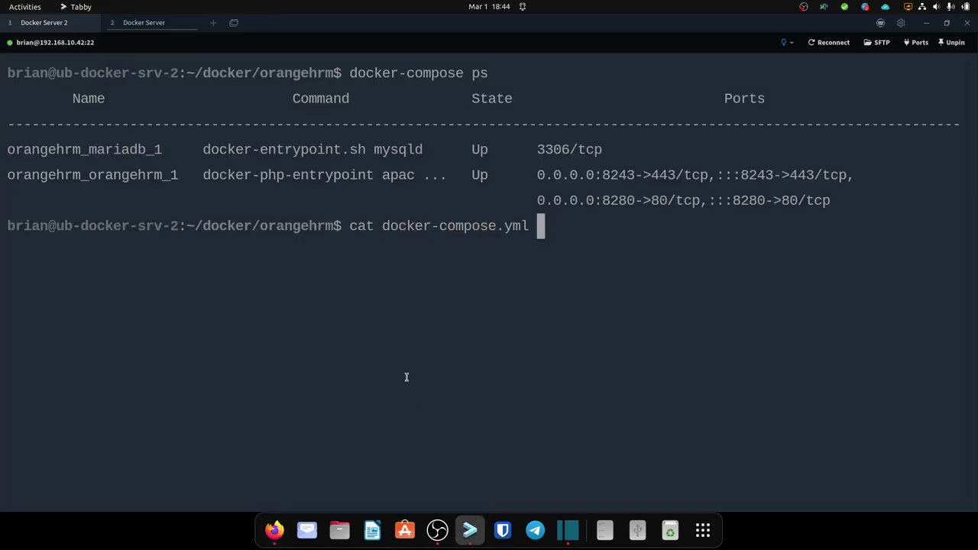
{"action": "key", "text": "Return"}
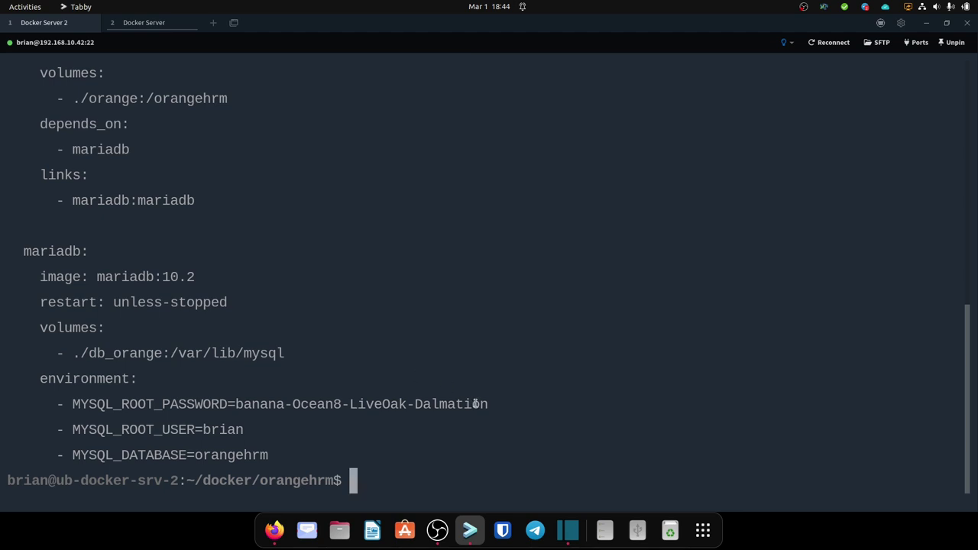
{"action": "left_click_drag", "start_coordinate": [461, 405], "coordinate": [238, 399]}
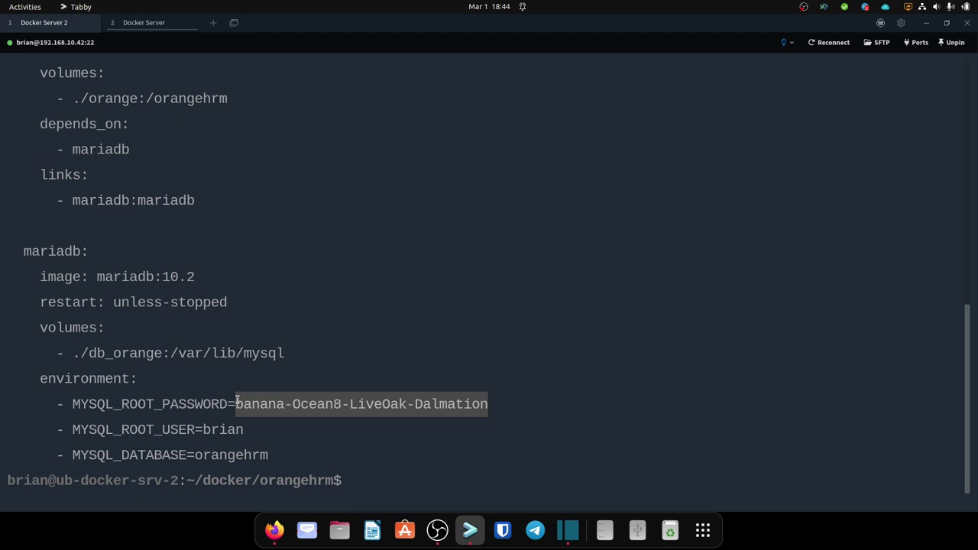
{"action": "key", "text": "ctrl+shift+c"}
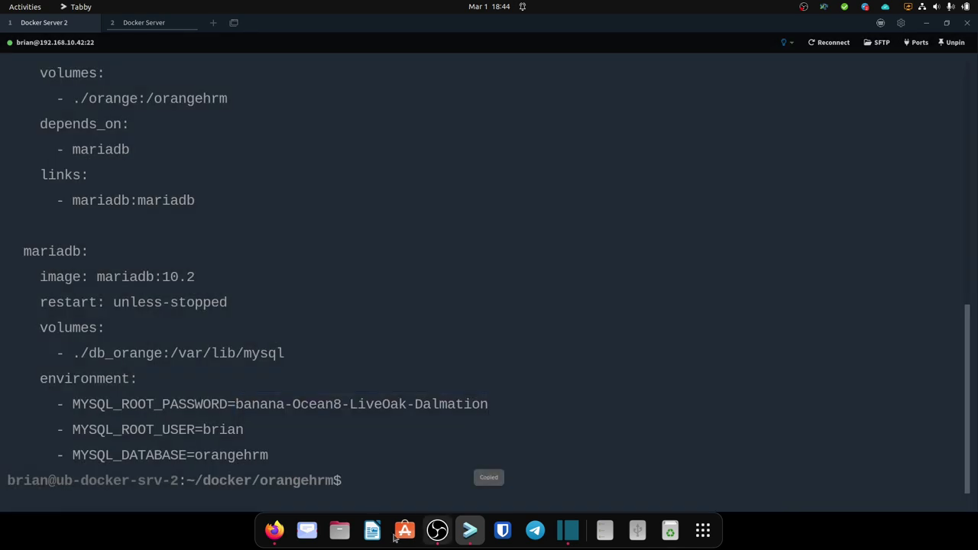
{"action": "left_click", "coordinate": [274, 530]}
Step: Paste the root password, enable data encryption, and submit the database settings
{"action": "key", "text": "ctrl+v"}
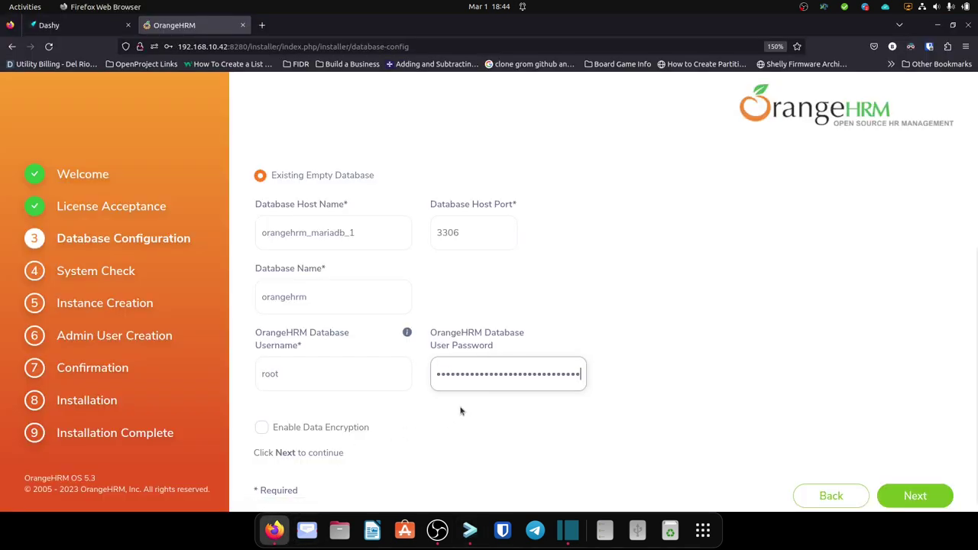
{"action": "scroll", "coordinate": [459, 419], "scroll_direction": "down", "scroll_amount": 1}
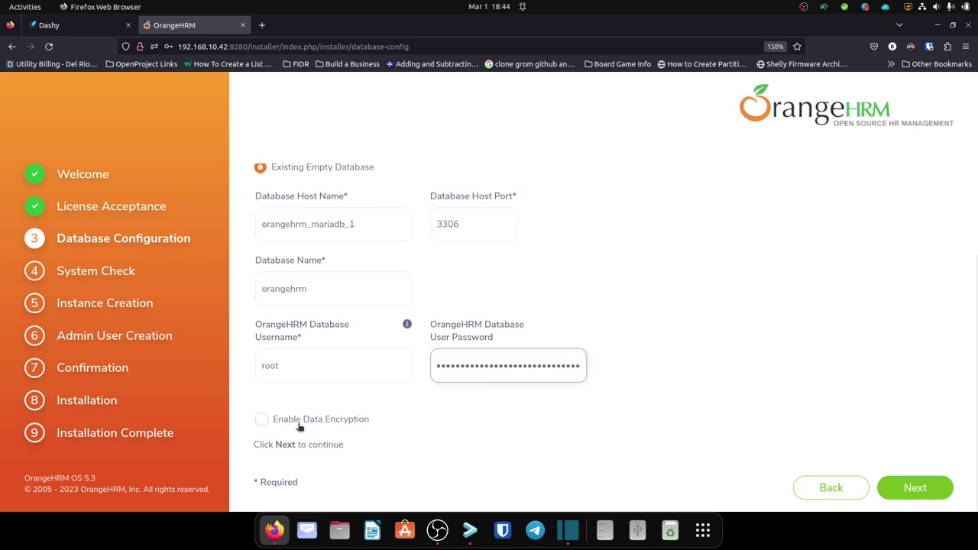
{"action": "left_click", "coordinate": [263, 419]}
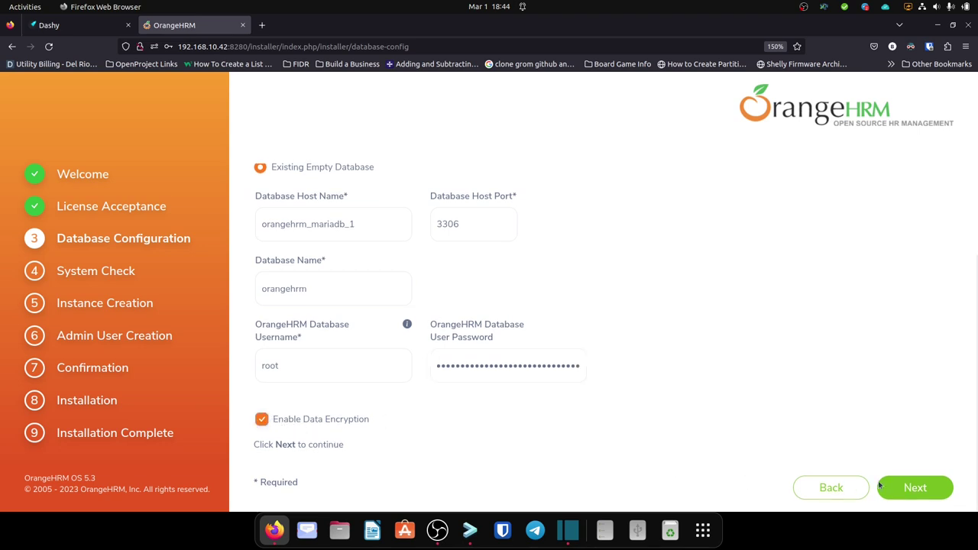
{"action": "left_click", "coordinate": [912, 489]}
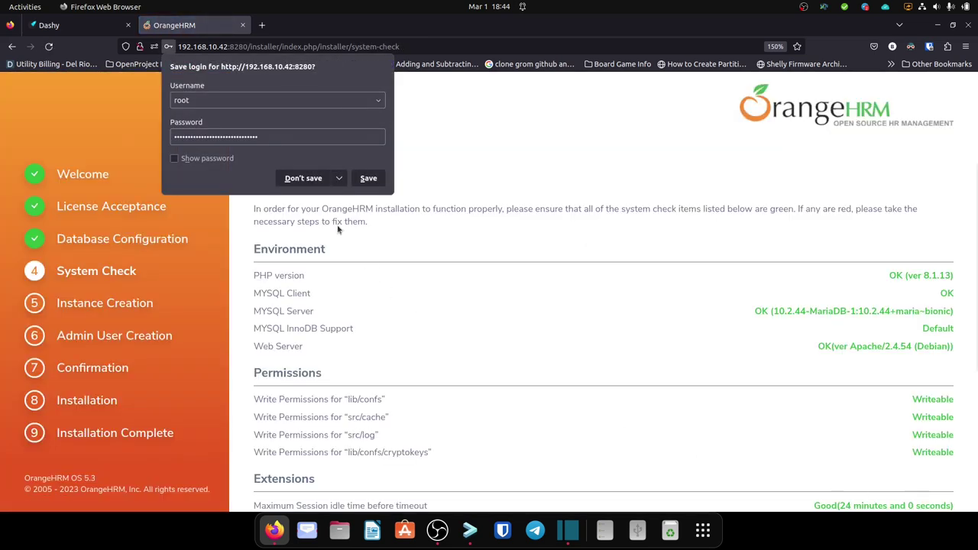
Step: Dismiss the browser's save-login prompt, review the all-green System Check, and continue
{"action": "left_click", "coordinate": [313, 179]}
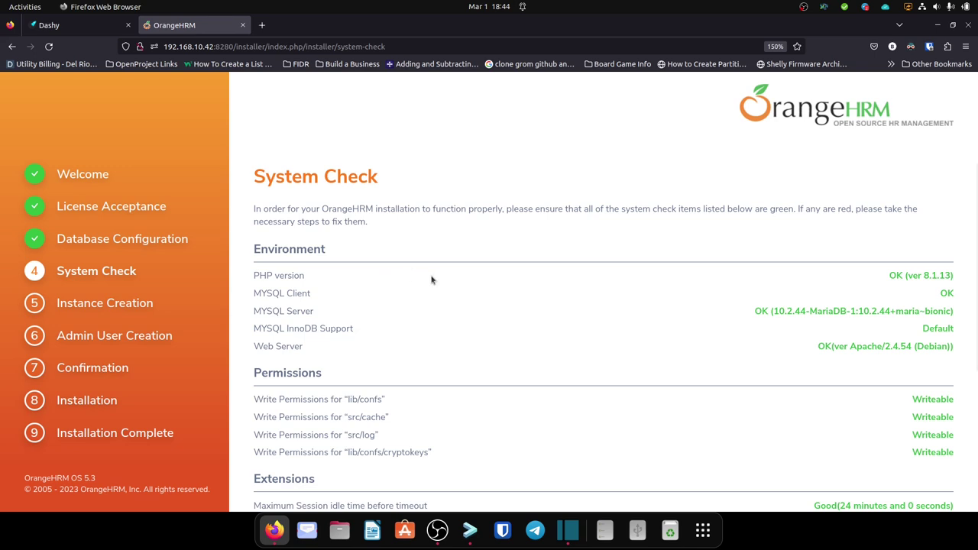
{"action": "scroll", "coordinate": [530, 313], "scroll_direction": "down", "scroll_amount": 5}
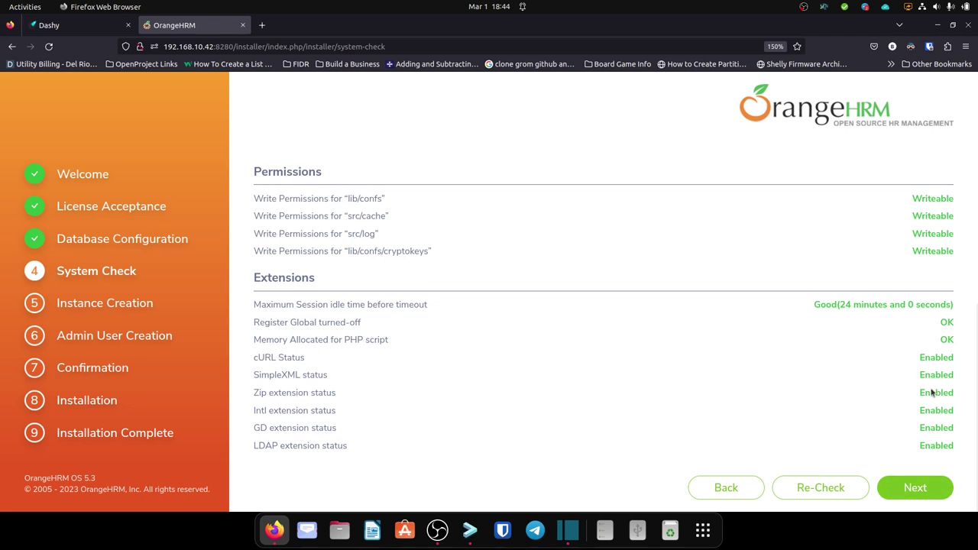
{"action": "scroll", "coordinate": [882, 405], "scroll_direction": "up", "scroll_amount": 5}
{"action": "scroll", "coordinate": [865, 376], "scroll_direction": "down", "scroll_amount": 5}
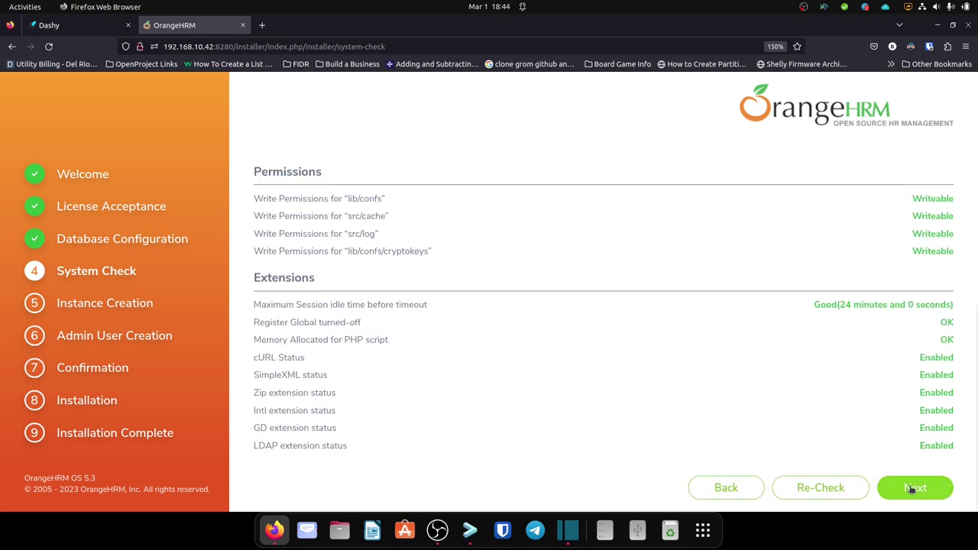
{"action": "left_click", "coordinate": [911, 489]}
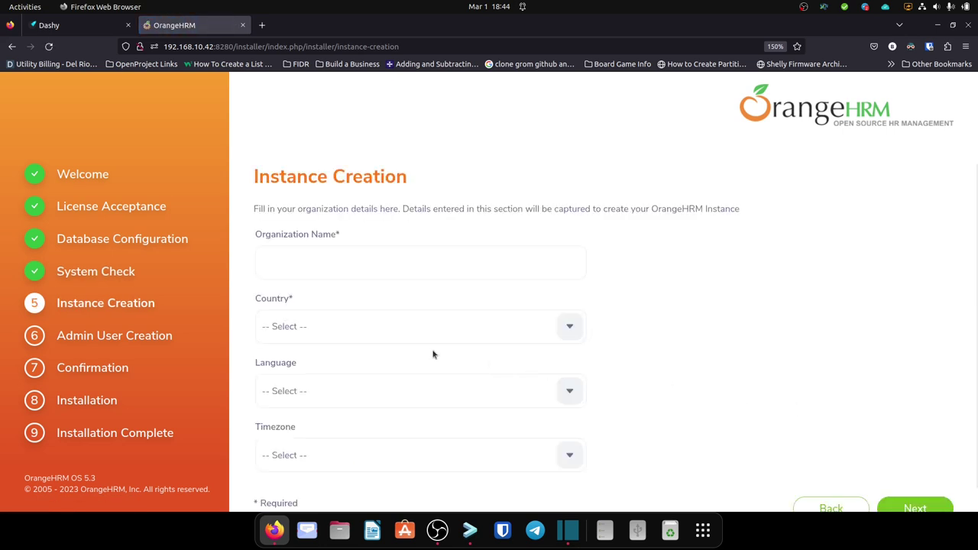
Step: Enter organization name Fix IT Del Rio and select United States as the country
{"action": "left_click", "coordinate": [327, 268]}
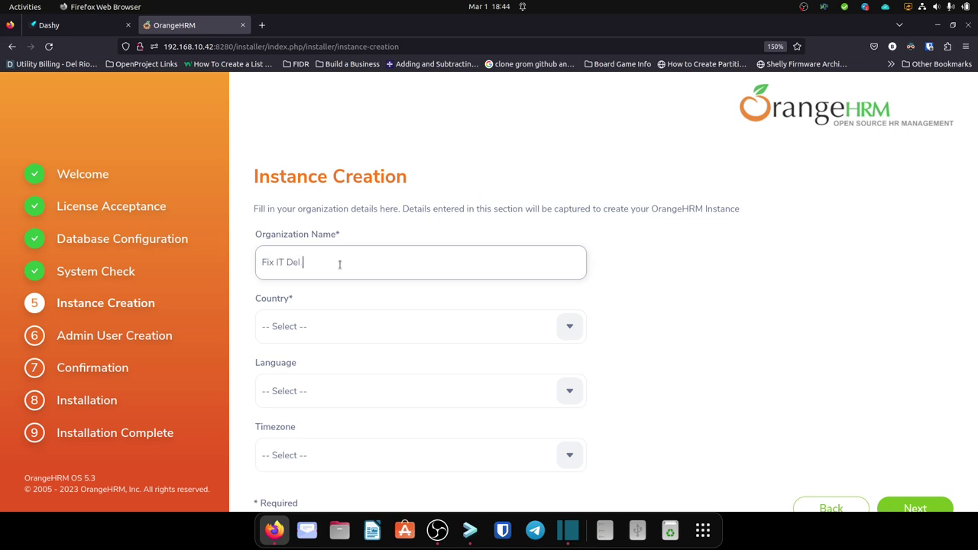
{"action": "left_click", "coordinate": [333, 330]}
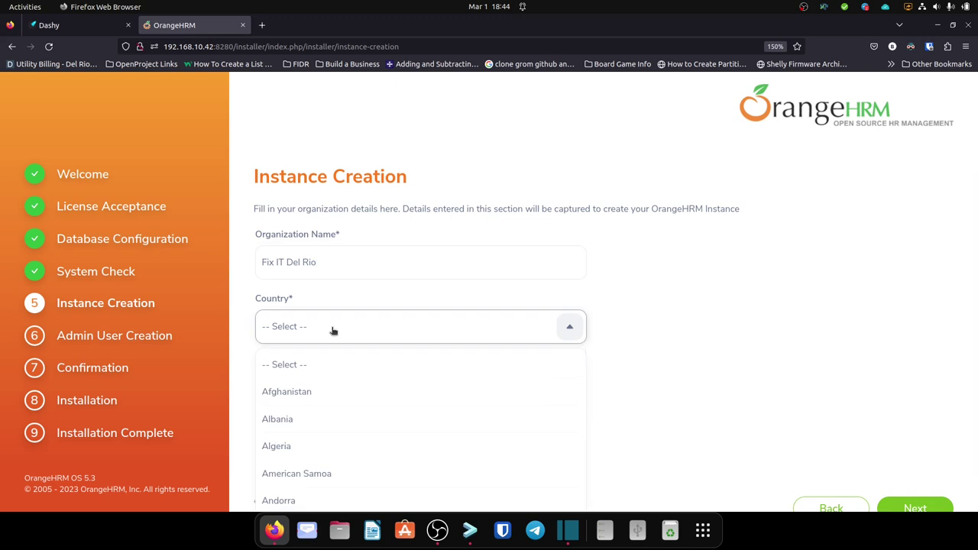
{"action": "type", "text": "uk"}
{"action": "key", "text": "u"}
{"action": "key", "text": "u"}
{"action": "key", "text": "u"}
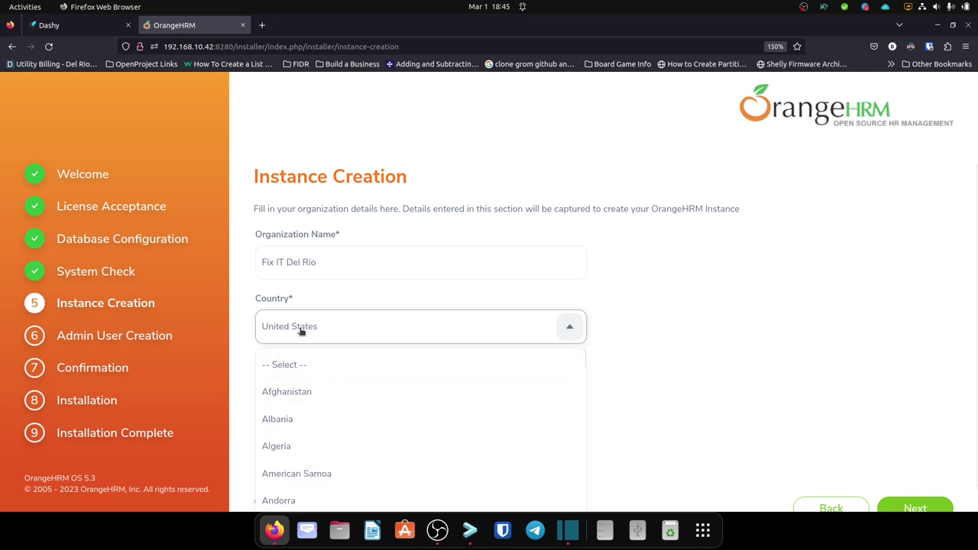
{"action": "left_click", "coordinate": [323, 330]}
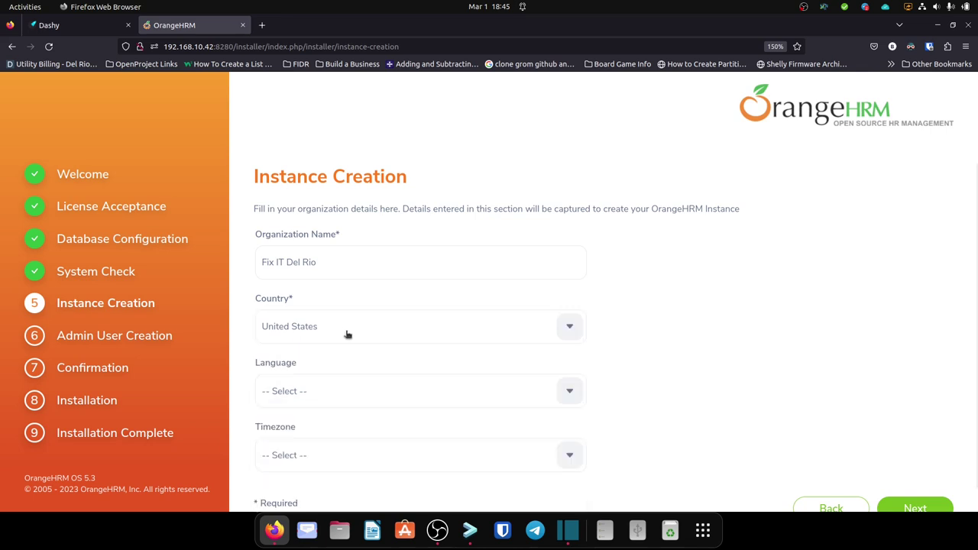
{"action": "scroll", "coordinate": [386, 326], "scroll_direction": "down", "scroll_amount": 1}
{"action": "left_click", "coordinate": [382, 314]}
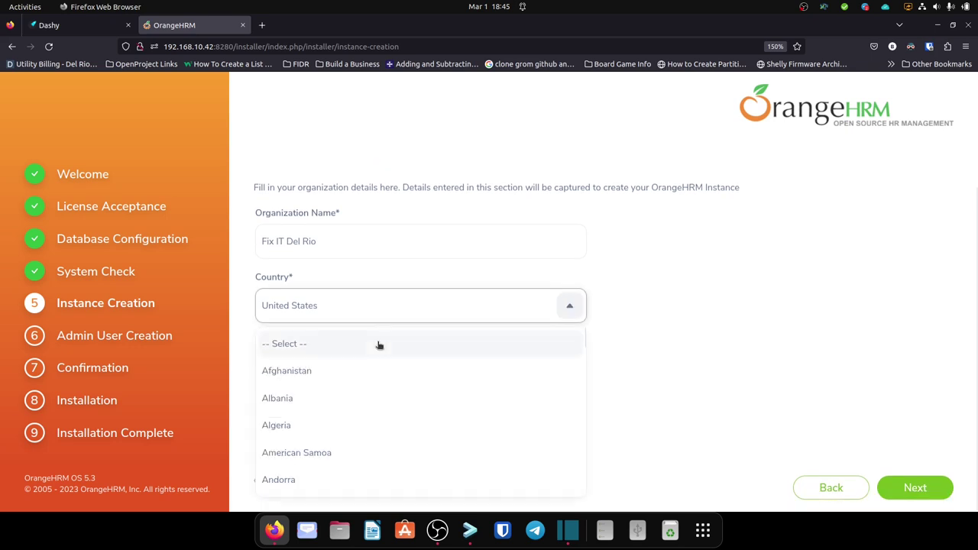
{"action": "scroll", "coordinate": [374, 391], "scroll_direction": "down", "scroll_amount": 5}
{"action": "scroll", "coordinate": [374, 391], "scroll_direction": "down", "scroll_amount": 12}
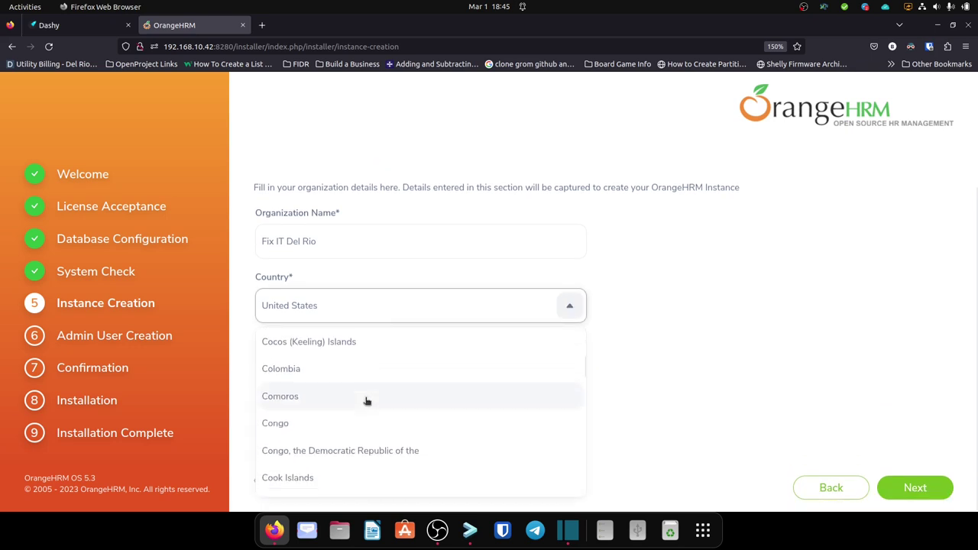
{"action": "scroll", "coordinate": [366, 400], "scroll_direction": "down", "scroll_amount": 13}
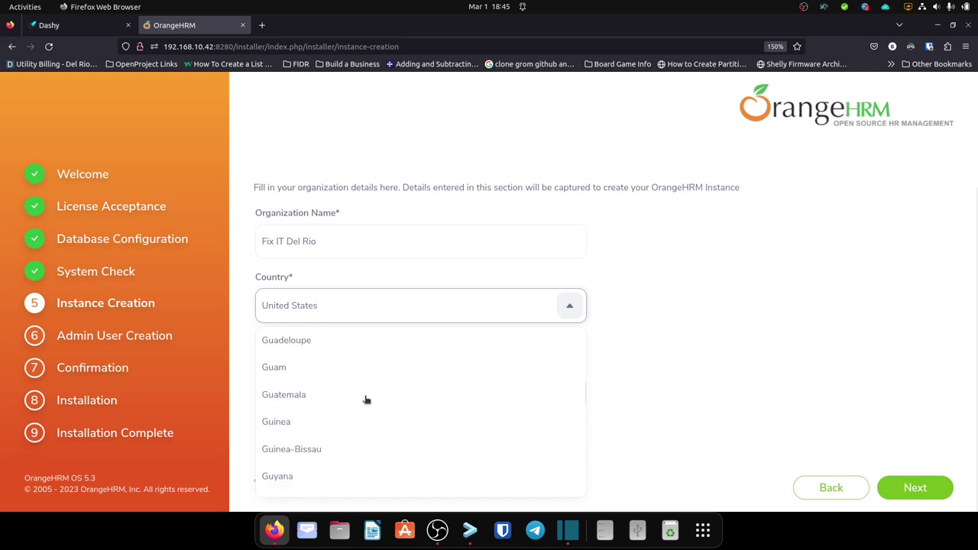
{"action": "scroll", "coordinate": [366, 400], "scroll_direction": "down", "scroll_amount": 20}
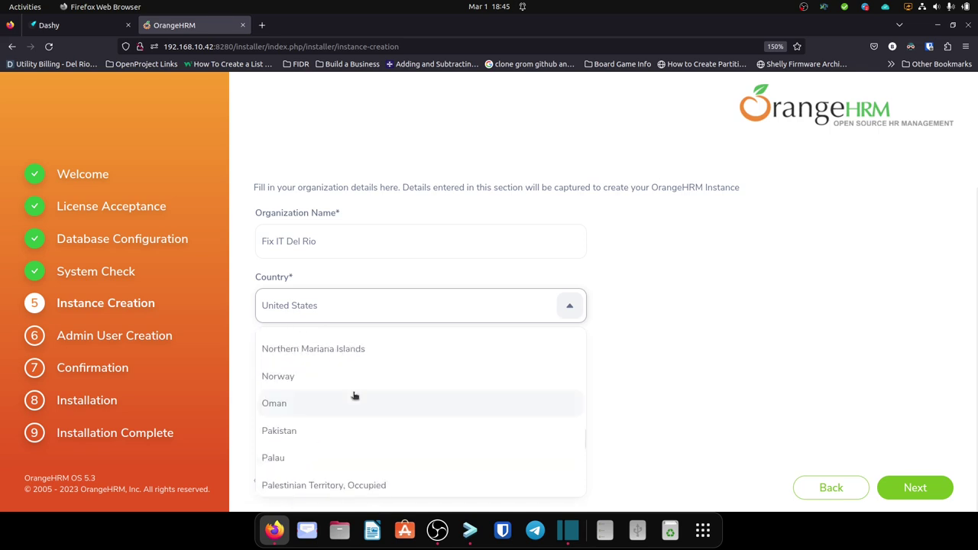
{"action": "scroll", "coordinate": [352, 396], "scroll_direction": "down", "scroll_amount": 11}
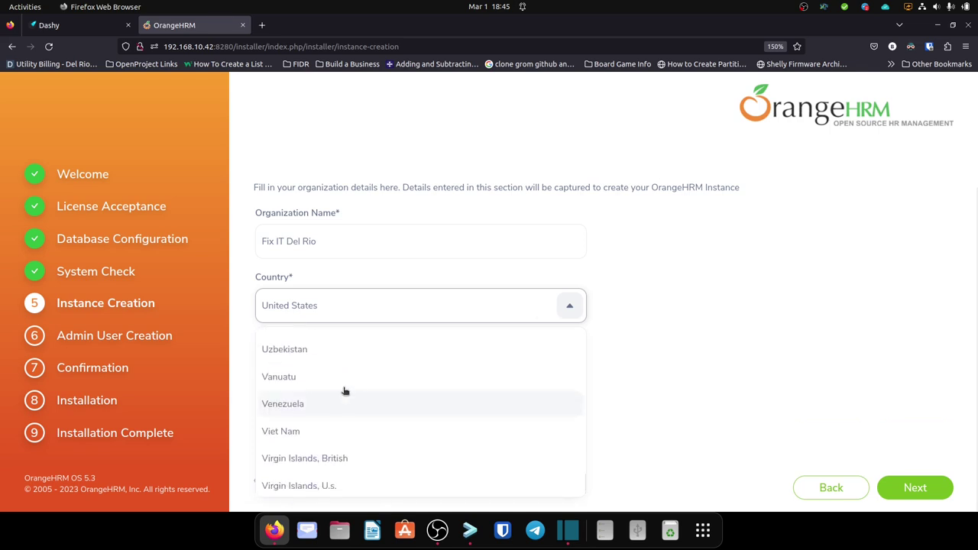
{"action": "scroll", "coordinate": [329, 436], "scroll_direction": "down", "scroll_amount": 3}
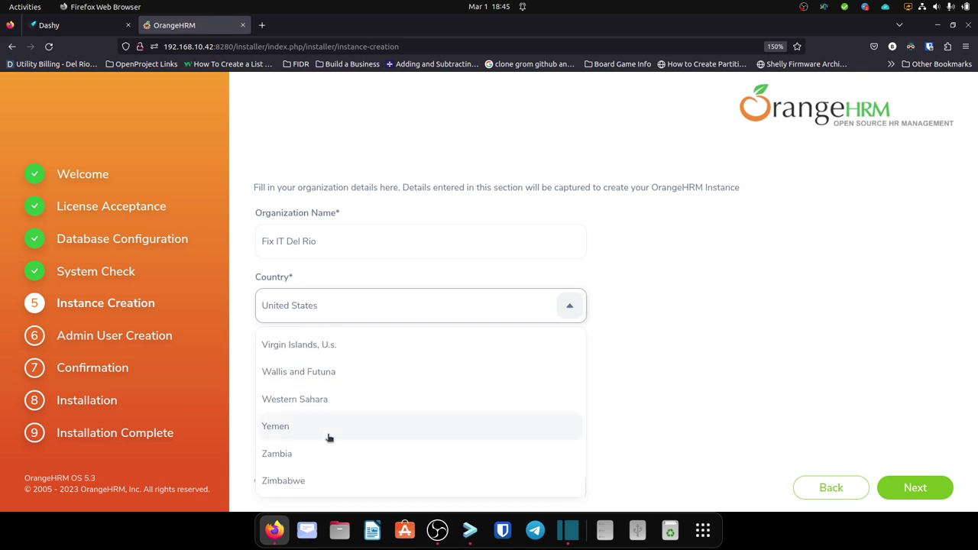
{"action": "scroll", "coordinate": [327, 434], "scroll_direction": "up", "scroll_amount": 3}
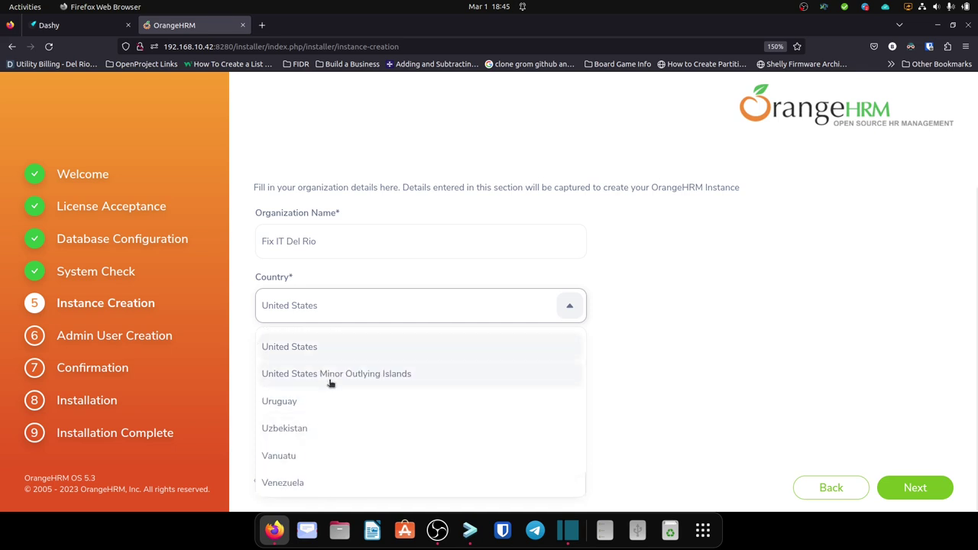
{"action": "left_click", "coordinate": [331, 355]}
Step: Set the language to English (United States) and the timezone to America/Chicago
{"action": "left_click", "coordinate": [336, 382]}
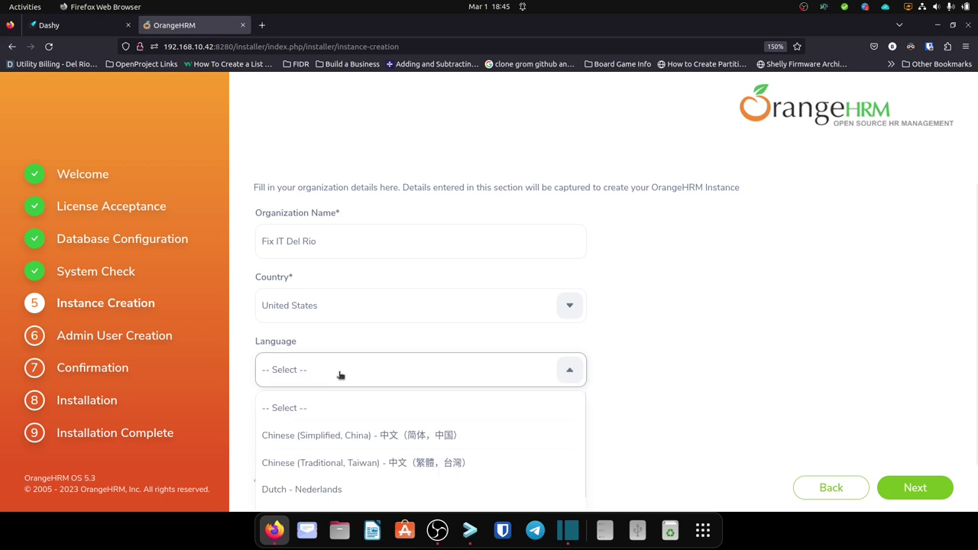
{"action": "scroll", "coordinate": [340, 464], "scroll_direction": "down", "scroll_amount": 3}
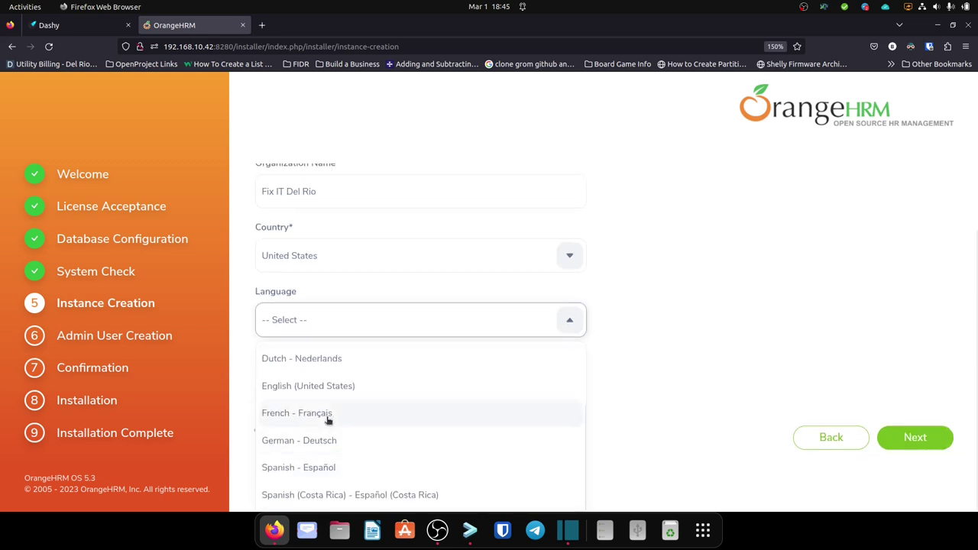
{"action": "left_click", "coordinate": [336, 386]}
{"action": "left_click", "coordinate": [324, 434]}
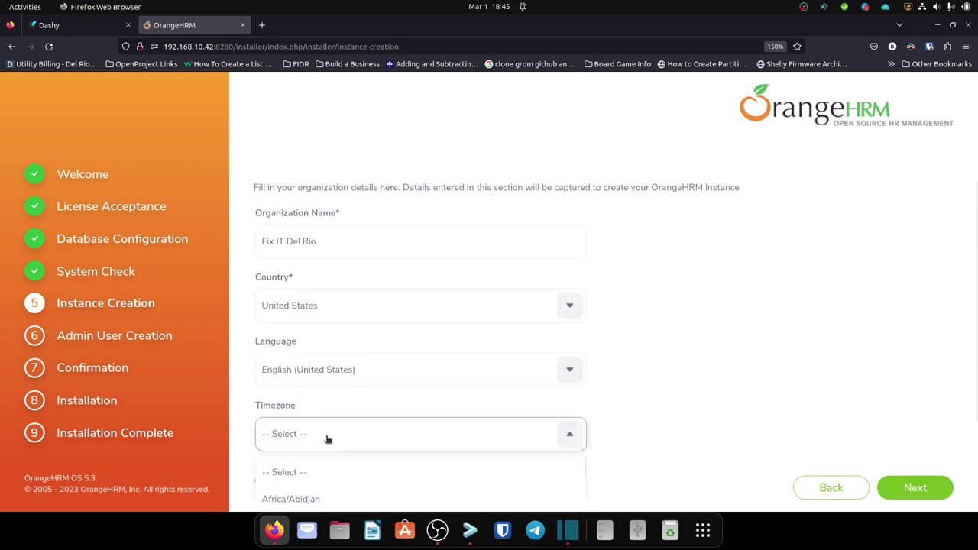
{"action": "scroll", "coordinate": [240, 432], "scroll_direction": "down", "scroll_amount": 1}
{"action": "scroll", "coordinate": [241, 426], "scroll_direction": "down", "scroll_amount": 2}
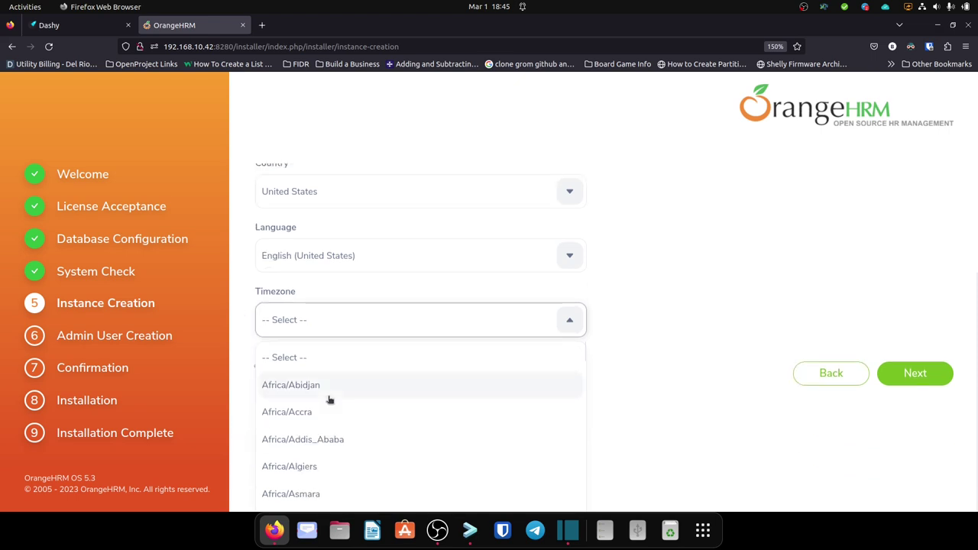
{"action": "scroll", "coordinate": [334, 398], "scroll_direction": "down", "scroll_amount": 3}
{"action": "scroll", "coordinate": [335, 398], "scroll_direction": "down", "scroll_amount": 15}
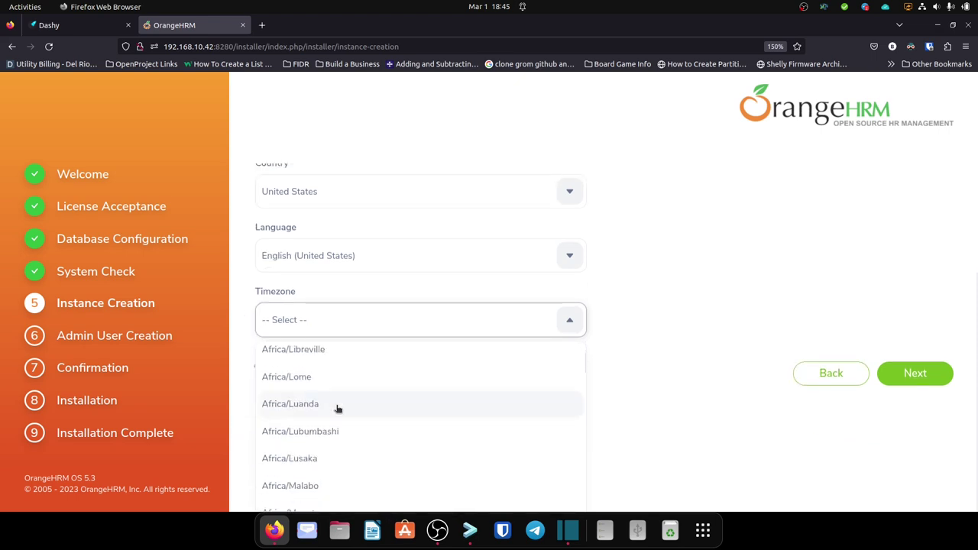
{"action": "scroll", "coordinate": [334, 410], "scroll_direction": "down", "scroll_amount": 3}
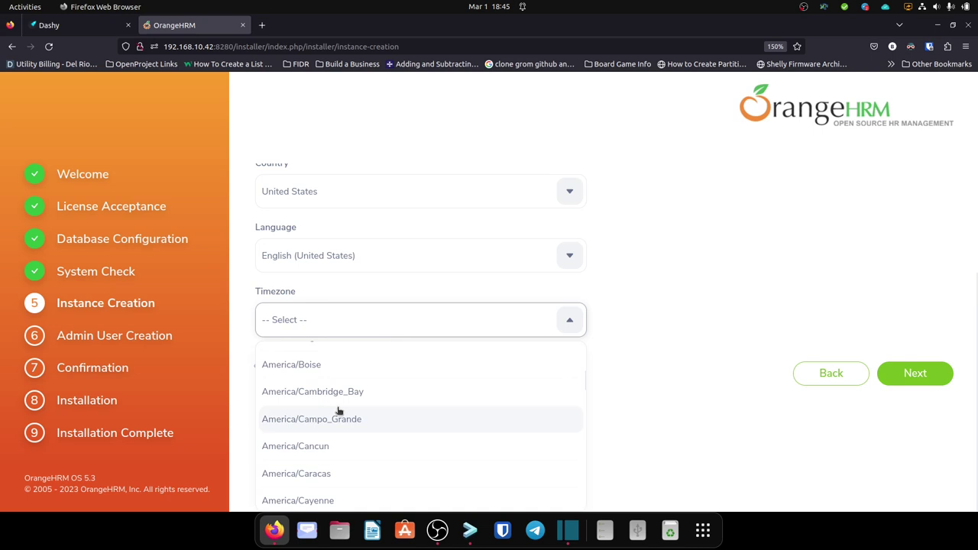
{"action": "scroll", "coordinate": [341, 482], "scroll_direction": "down", "scroll_amount": 2}
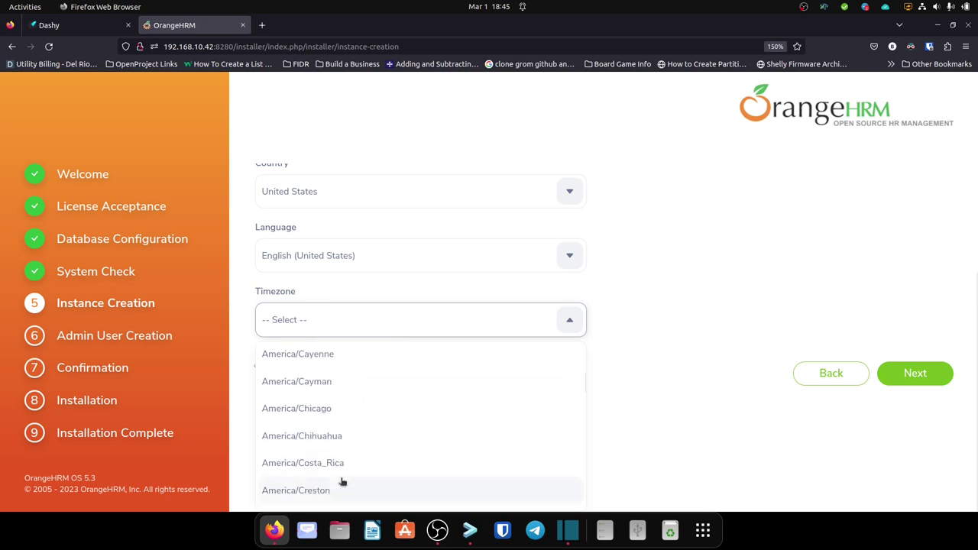
{"action": "left_click", "coordinate": [332, 414]}
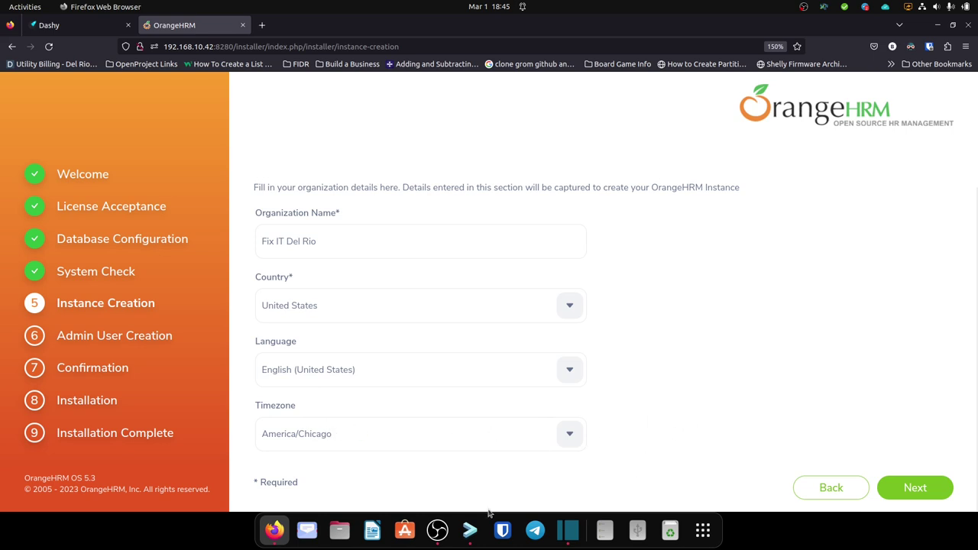
Step: Enter the admin user's first name, last name and e-mail, leaving contact number blank
{"action": "left_click", "coordinate": [914, 493]}
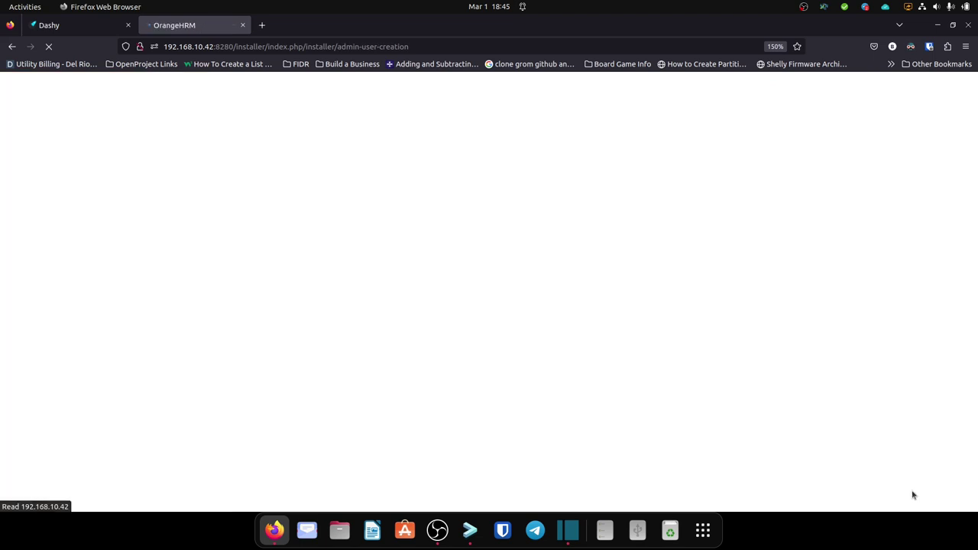
{"action": "left_click", "coordinate": [319, 262]}
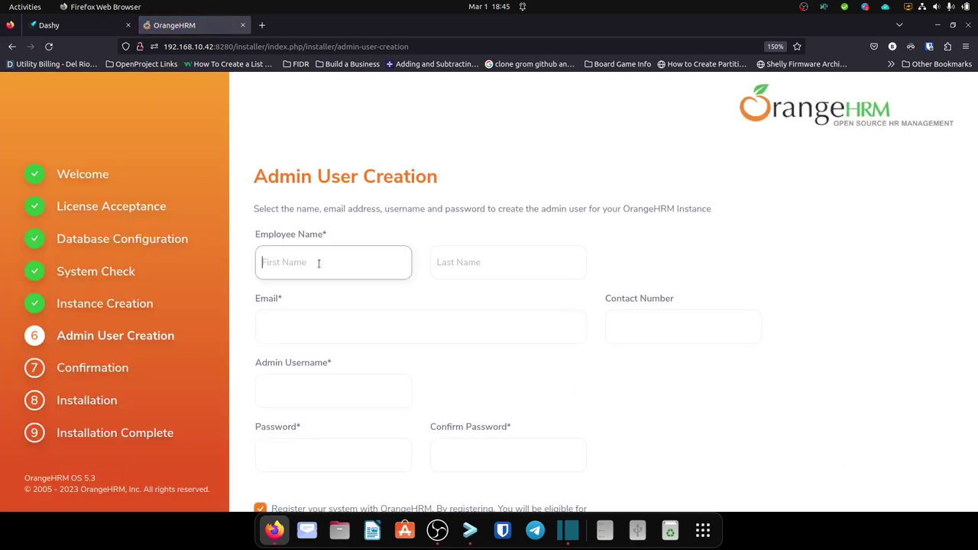
{"action": "key", "text": "Tab"}
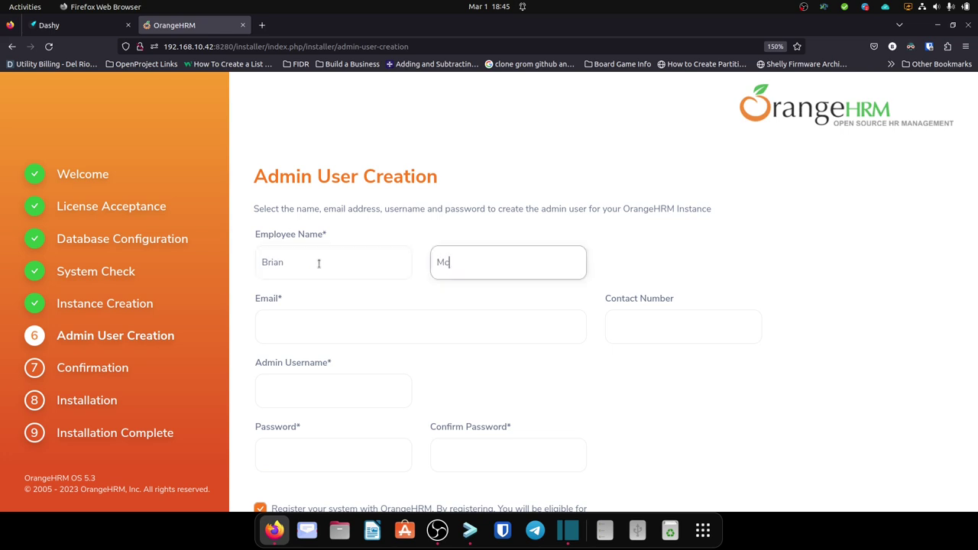
{"action": "key", "text": "Tab"}
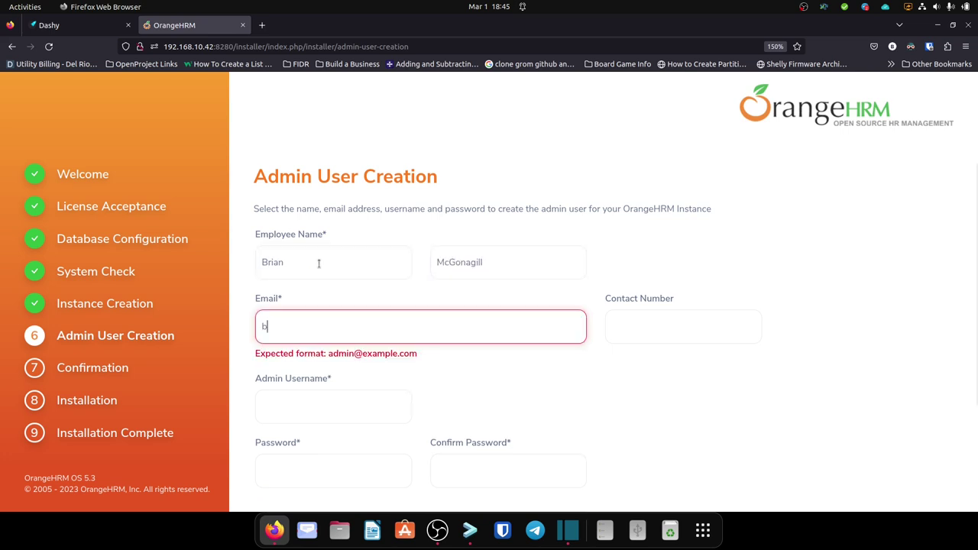
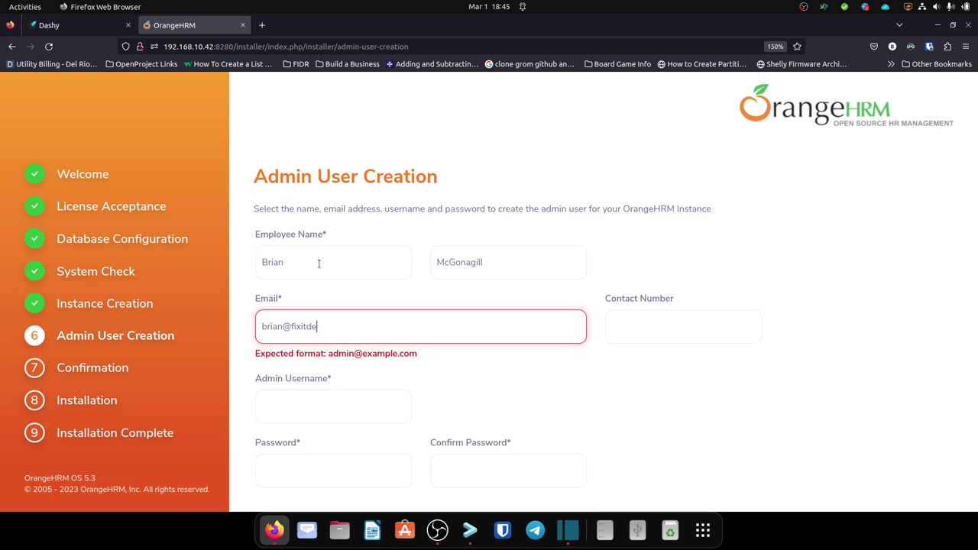
{"action": "key", "text": "Tab"}
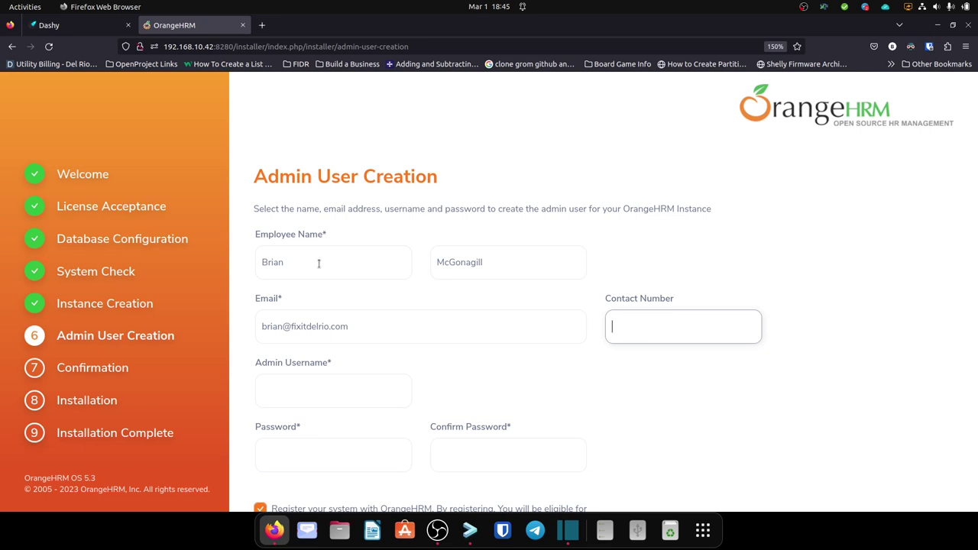
{"action": "key", "text": "Tab"}
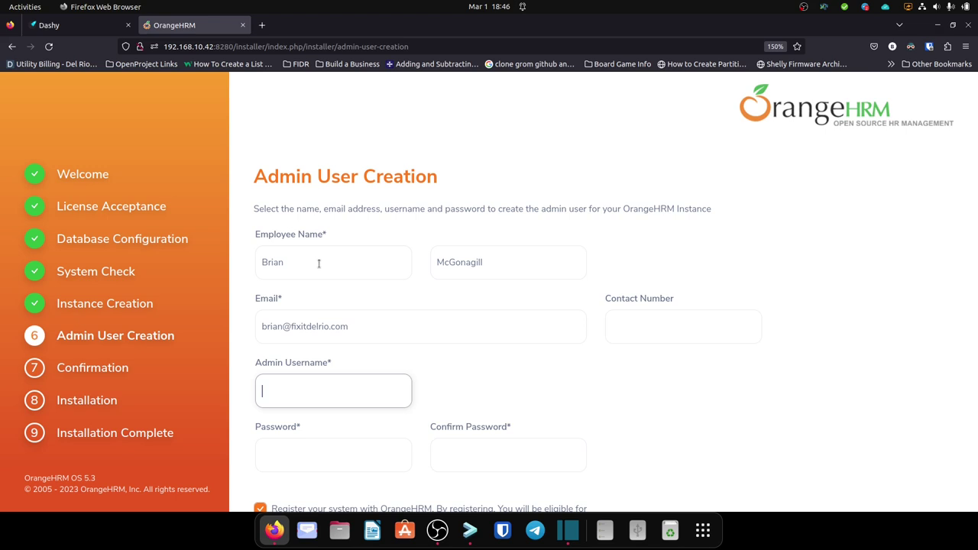
Step: Set and confirm the admin username and password, decline registration, and continue
{"action": "type", "text": "brian"}
{"action": "key", "text": "Tab"}
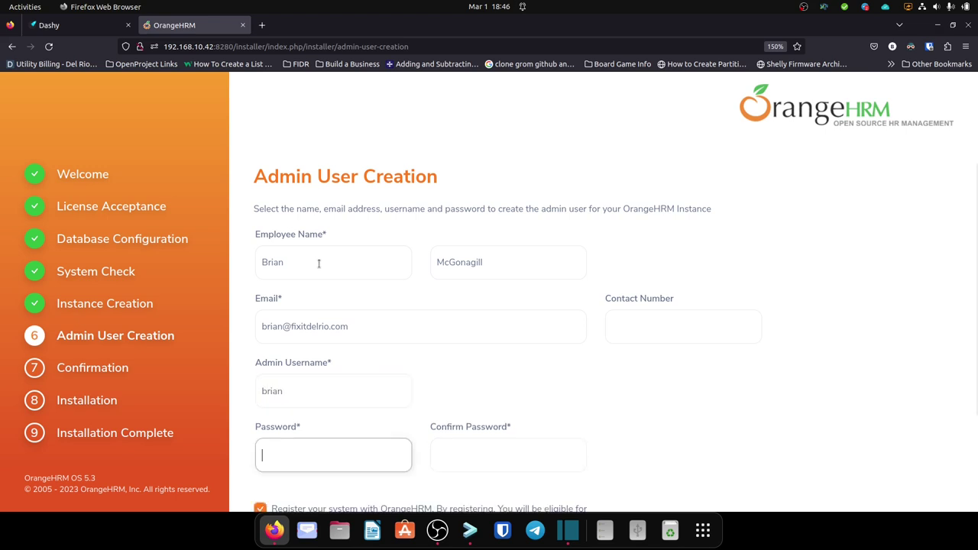
{"action": "type", "text": "•••••"}
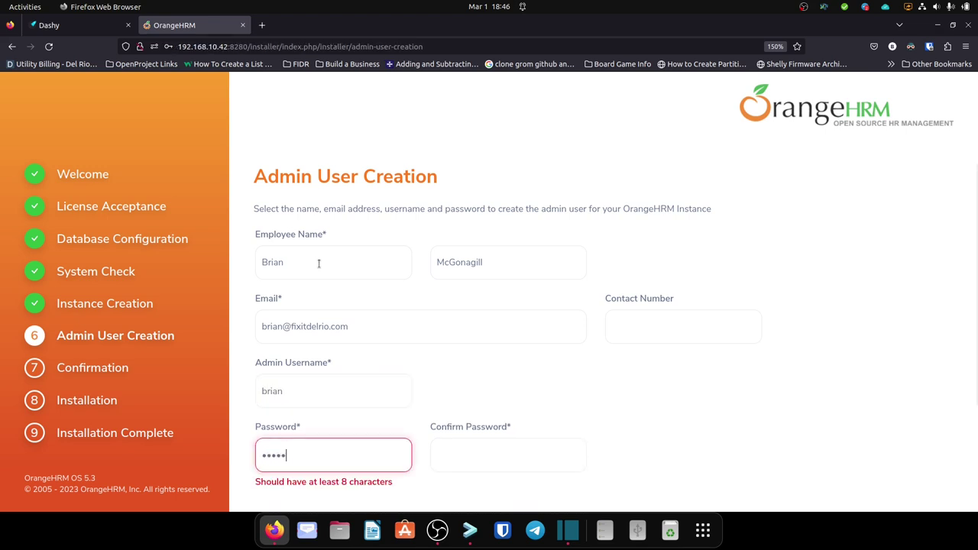
{"action": "type", "text": "••••"}
{"action": "key", "text": "Tab"}
{"action": "type", "text": "•"}
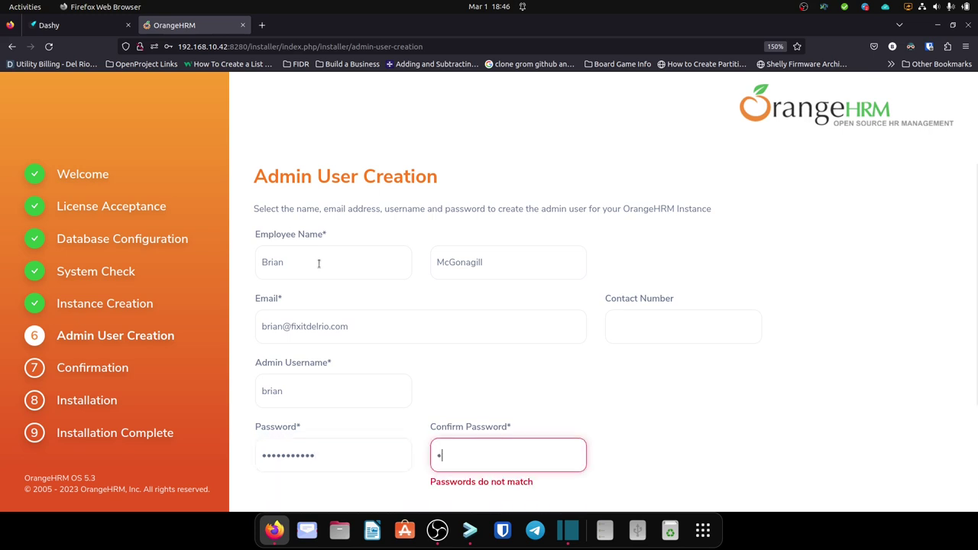
{"action": "type", "text": "•••••••"}
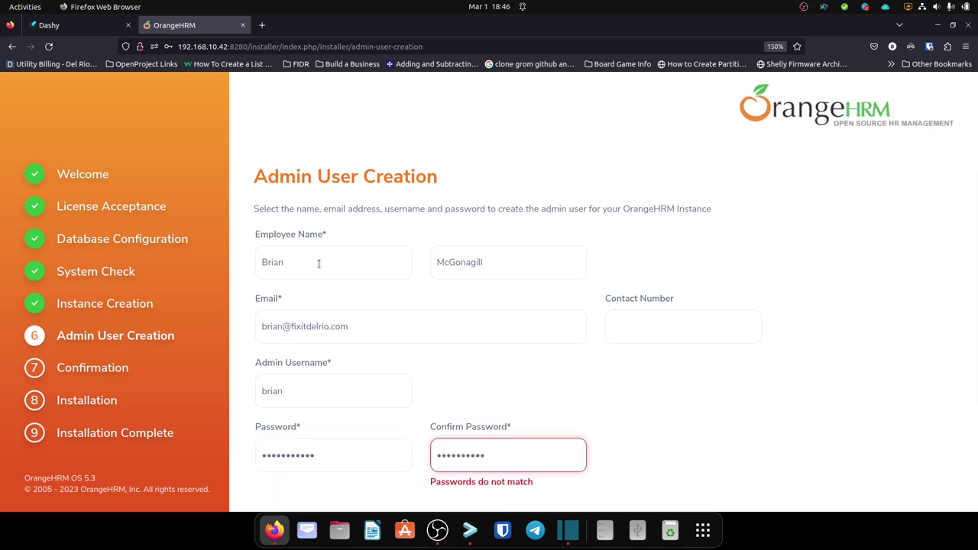
{"action": "type", "text": "•"}
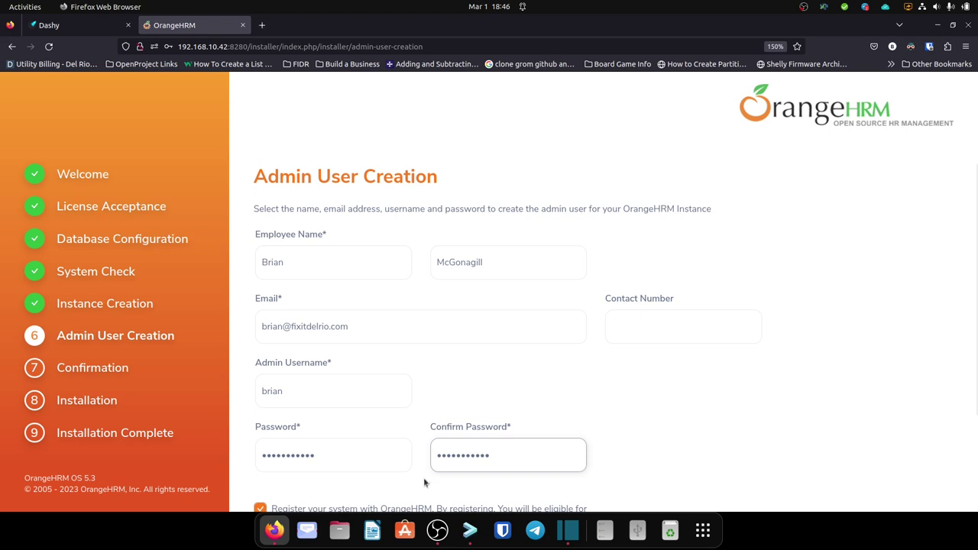
{"action": "scroll", "coordinate": [439, 390], "scroll_direction": "down", "scroll_amount": 3}
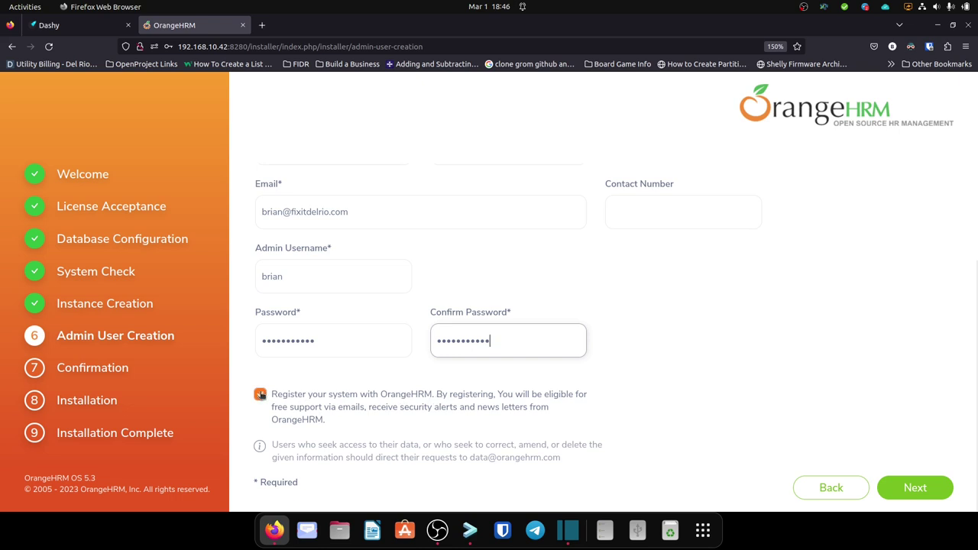
{"action": "left_click", "coordinate": [261, 394]}
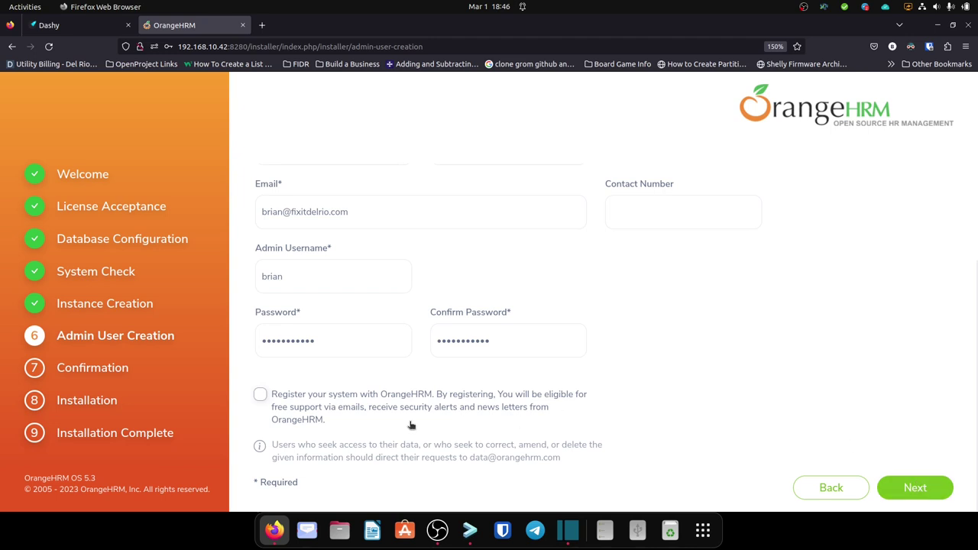
{"action": "left_click", "coordinate": [913, 486]}
{"action": "scroll", "coordinate": [415, 296], "scroll_direction": "down", "scroll_amount": 3}
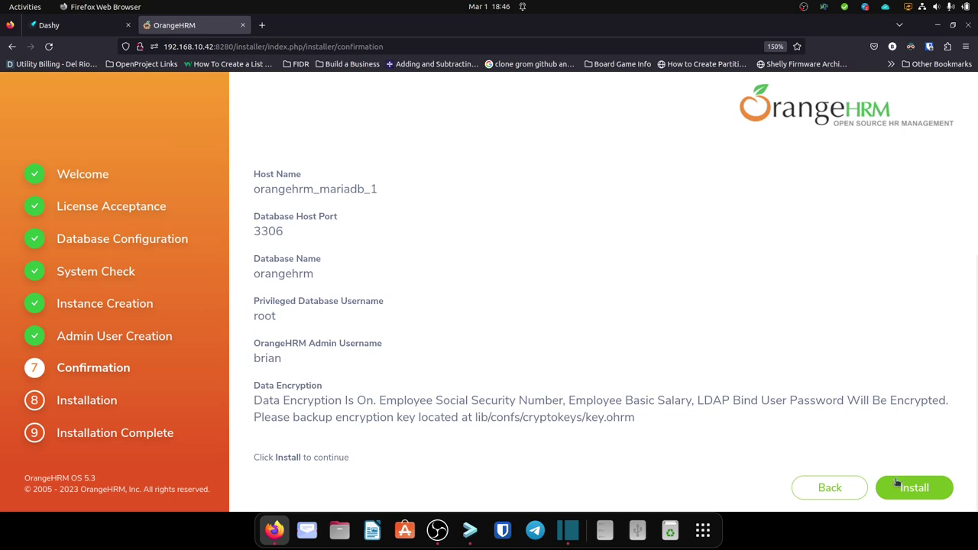
Step: Install OrangeHRM Starter 5.3 to 100% and launch the new installation's login page
{"action": "left_click", "coordinate": [914, 489]}
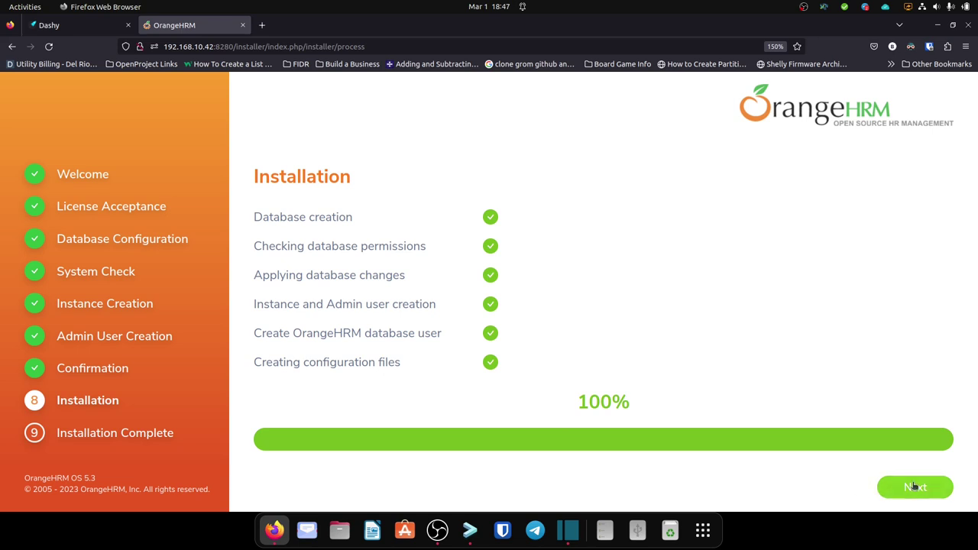
{"action": "left_click", "coordinate": [914, 487]}
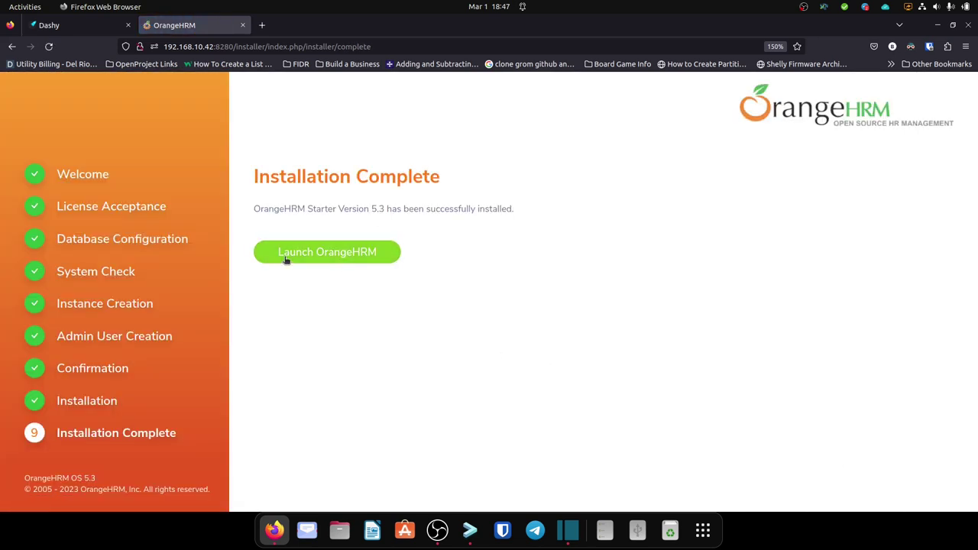
{"action": "left_click", "coordinate": [327, 254]}
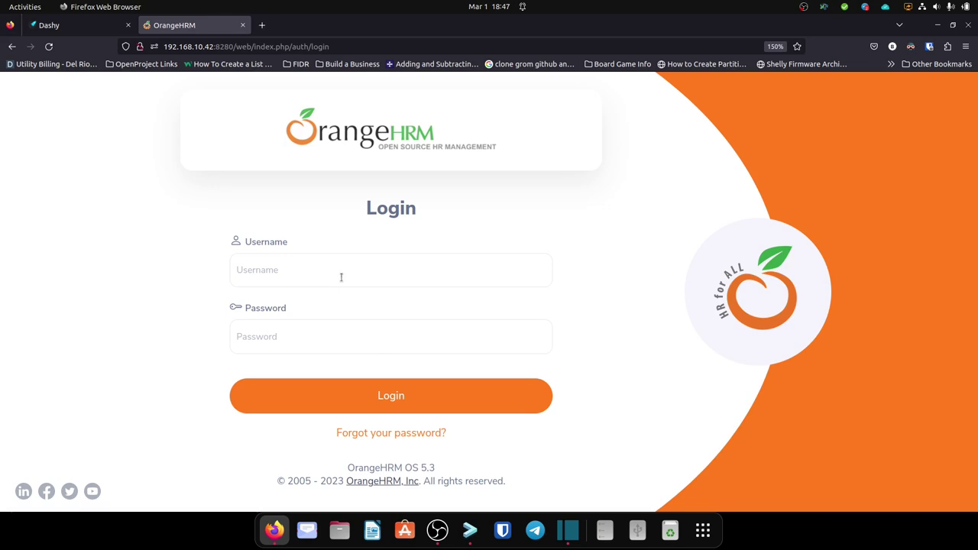
Step: Try signing in with the admin e-mail address and password, which is rejected as invalid
{"action": "left_click", "coordinate": [342, 275]}
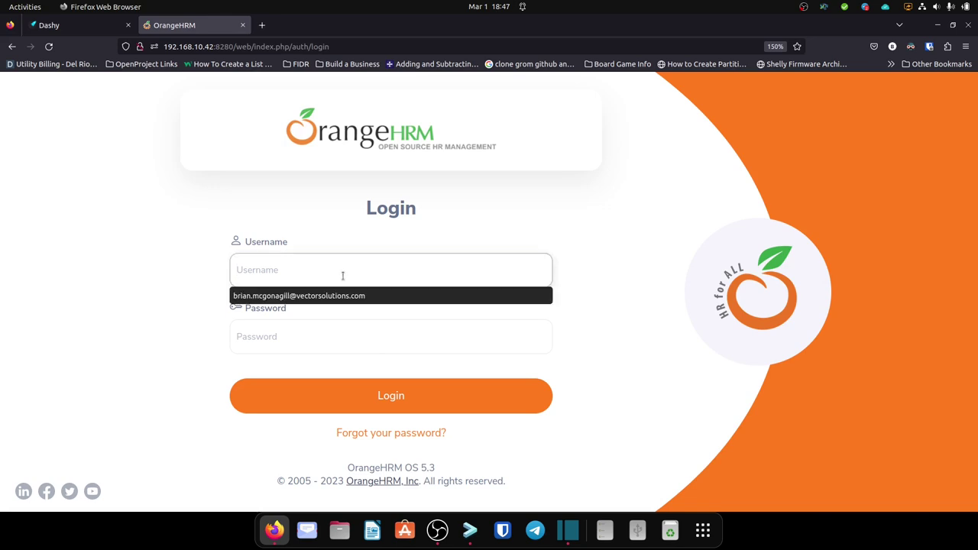
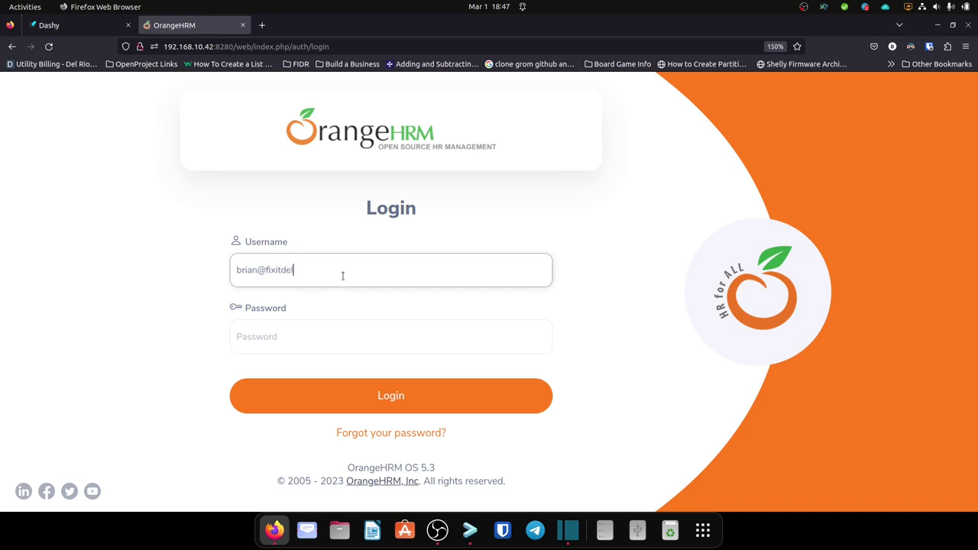
{"action": "key", "text": "Tab"}
{"action": "type", "text": "***********"}
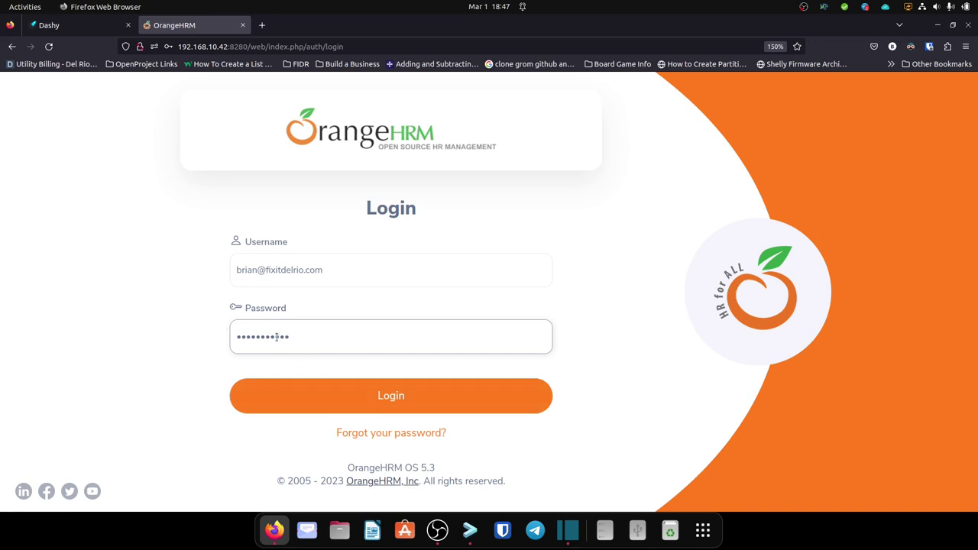
{"action": "left_click", "coordinate": [360, 395]}
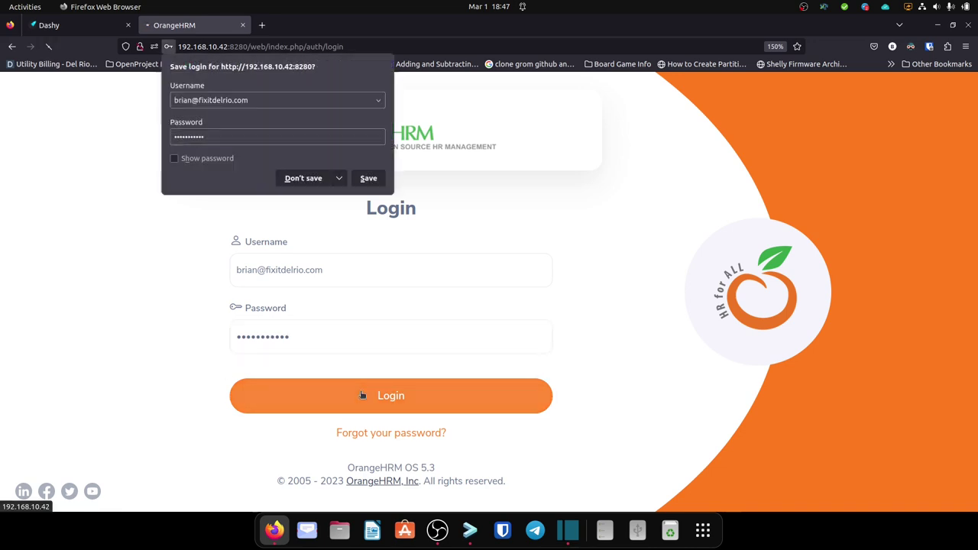
{"action": "left_click", "coordinate": [296, 183]}
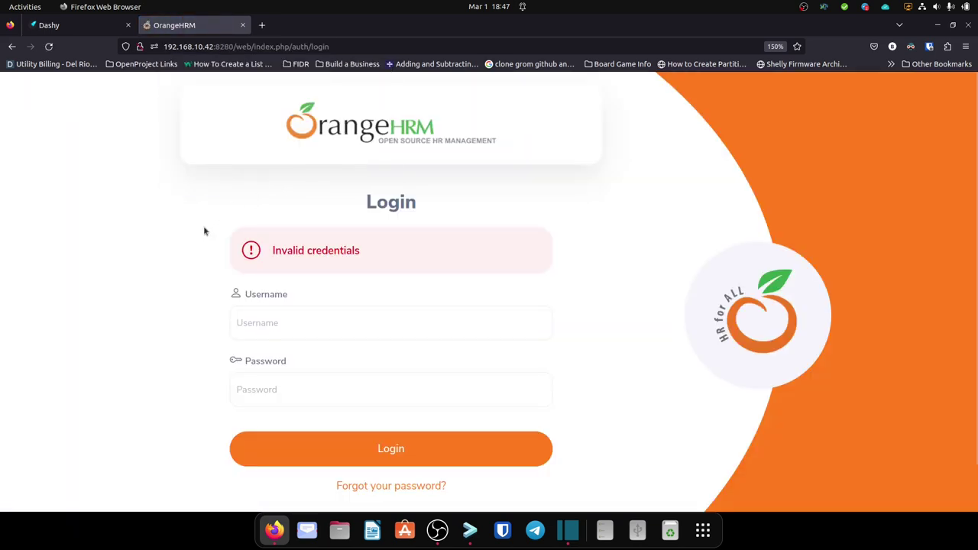
Step: Sign in again with the admin username and password to reach the Dashboard
{"action": "left_click", "coordinate": [298, 325]}
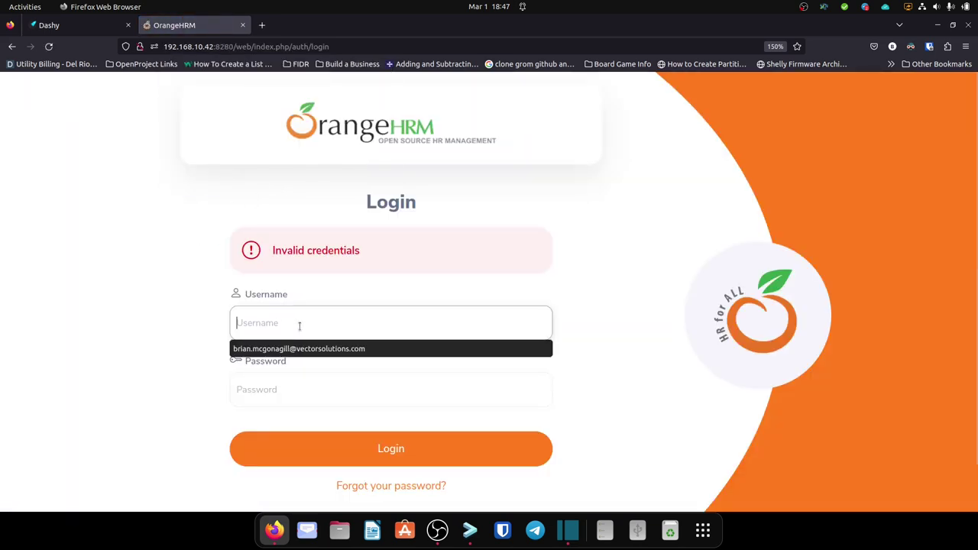
{"action": "type", "text": "brian"}
{"action": "key", "text": "Tab"}
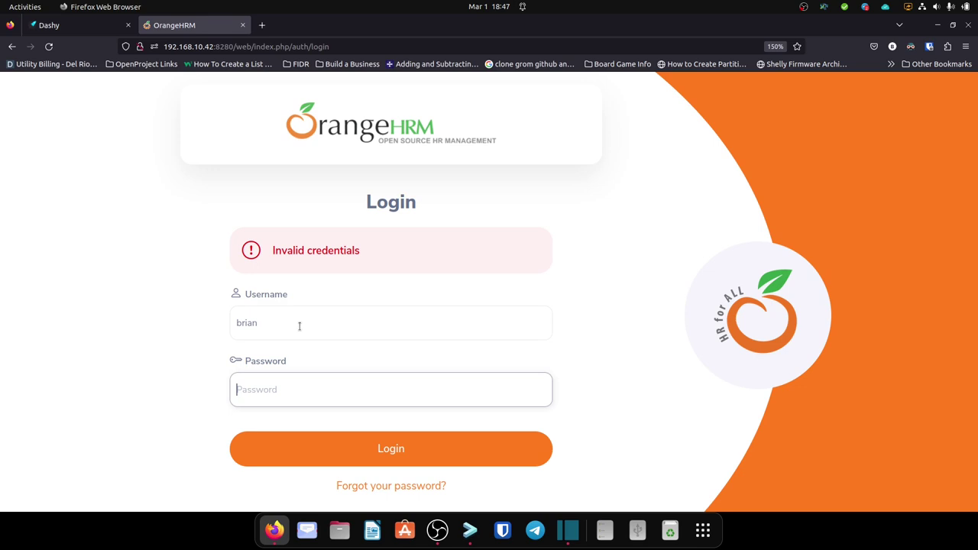
{"action": "type", "text": "b"}
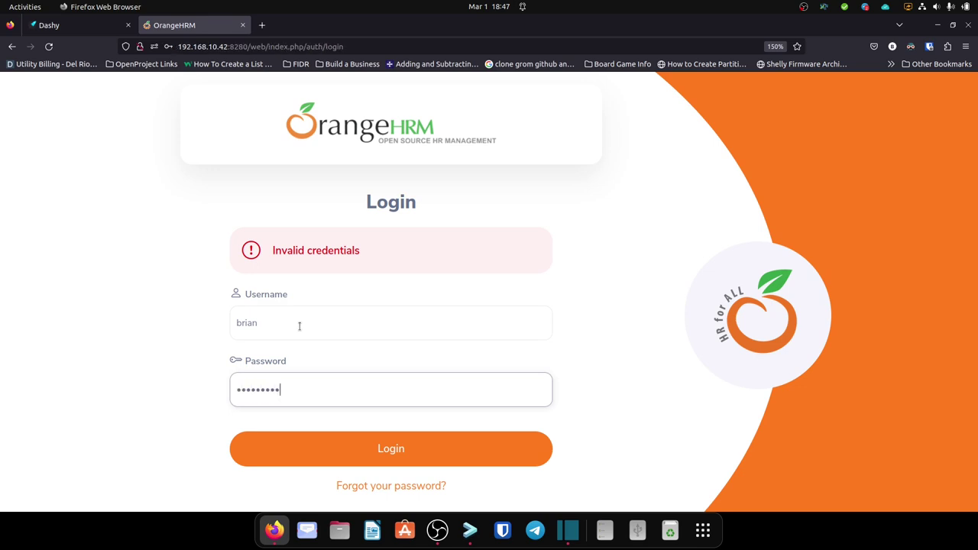
{"action": "left_click", "coordinate": [379, 447]}
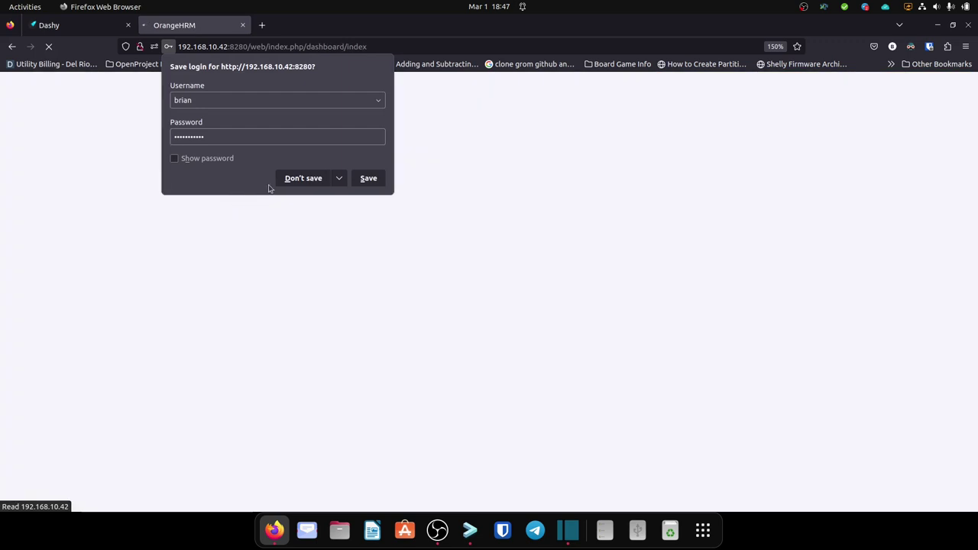
{"action": "left_click", "coordinate": [287, 182]}
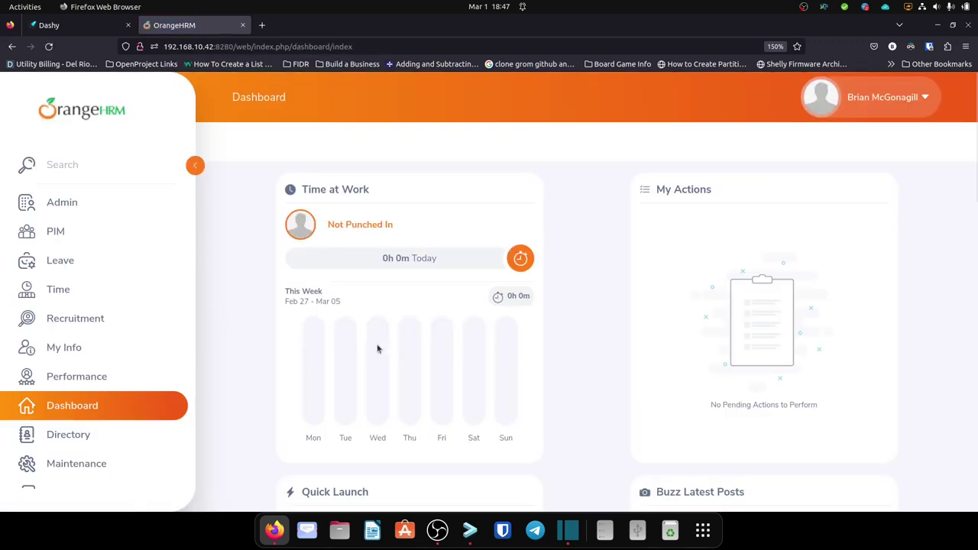
Step: Reset the browser zoom, shrink it, then enlarge it to a readable size
{"action": "key", "text": "ctrl+0"}
{"action": "key", "text": "ctrl+minus"}
{"action": "key", "text": "ctrl+minus"}
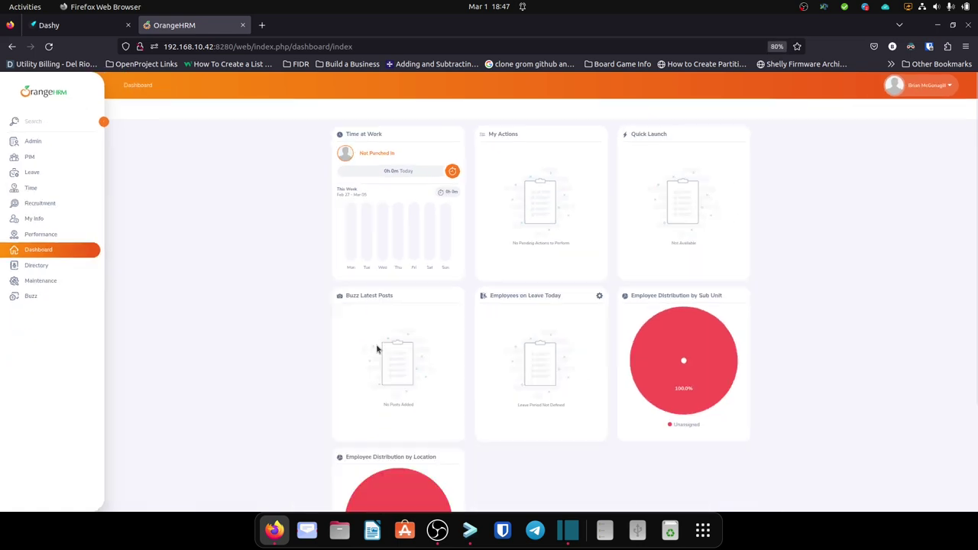
{"action": "key", "text": "ctrl+plus"}
{"action": "key", "text": "ctrl+plus"}
{"action": "key", "text": "ctrl+plus"}
{"action": "key", "text": "ctrl+plus"}
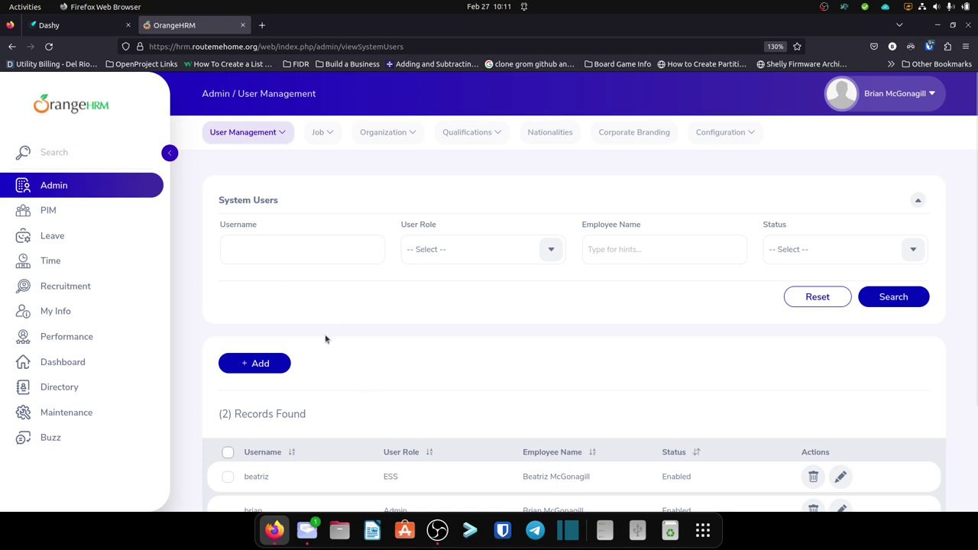
Step: Look over the Job Titles list from the Job menu
{"action": "scroll", "coordinate": [336, 353], "scroll_direction": "down", "scroll_amount": 3}
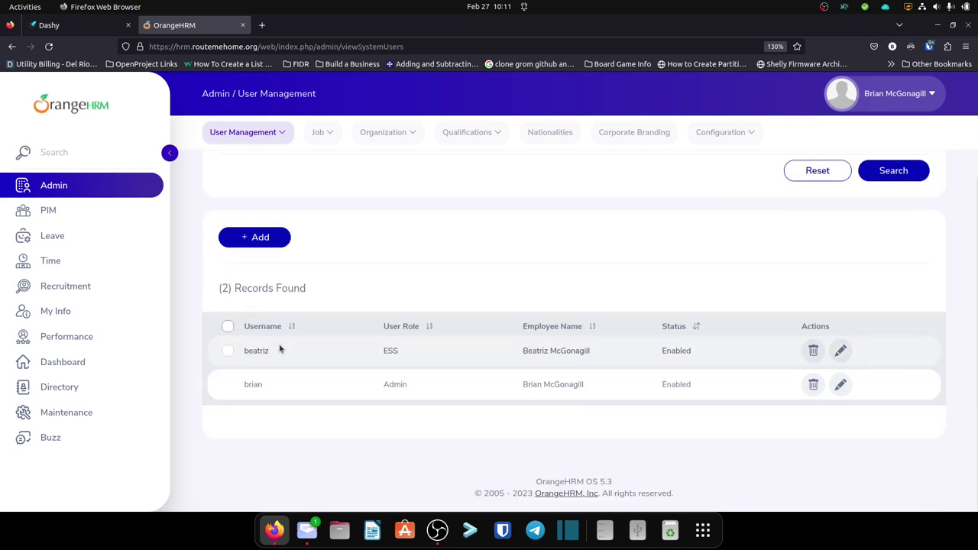
{"action": "scroll", "coordinate": [325, 306], "scroll_direction": "up", "scroll_amount": 3}
{"action": "left_click", "coordinate": [318, 132]}
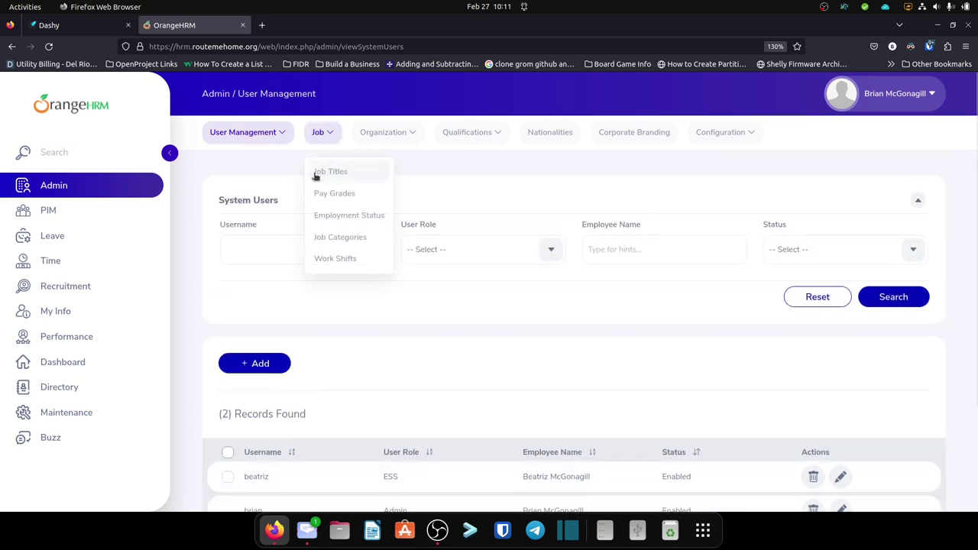
{"action": "left_click", "coordinate": [330, 172]}
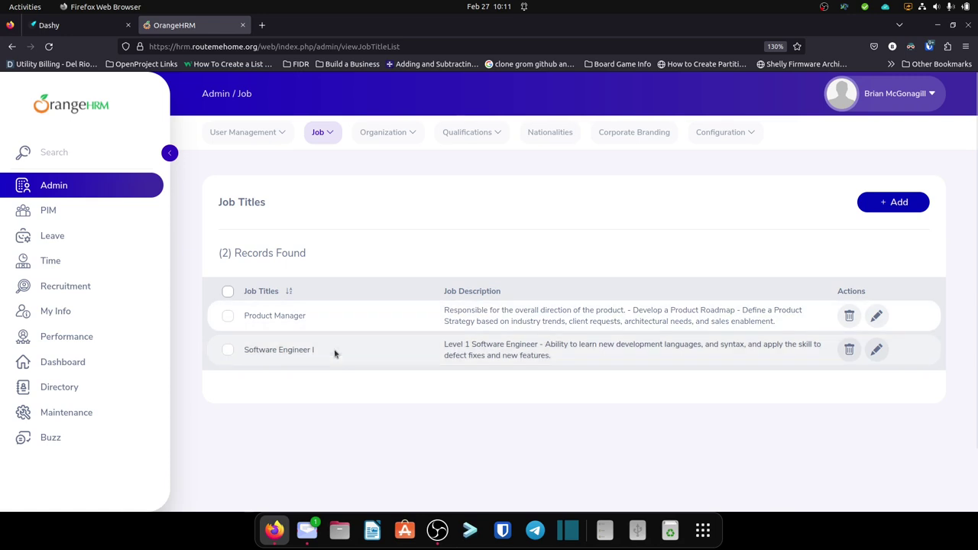
Step: Open the Pay Grades list (PM1, PM2) and start a new pay grade
{"action": "left_click", "coordinate": [334, 140]}
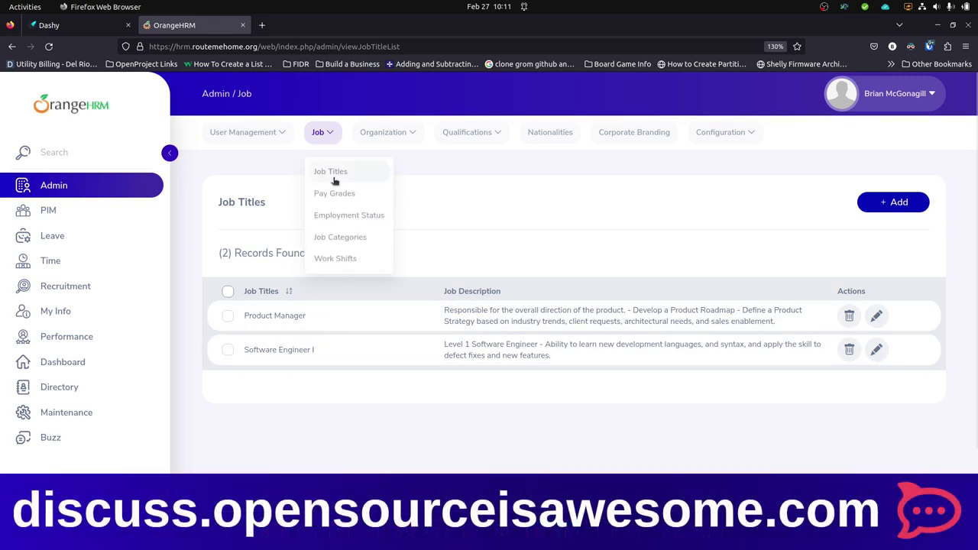
{"action": "left_click", "coordinate": [333, 188]}
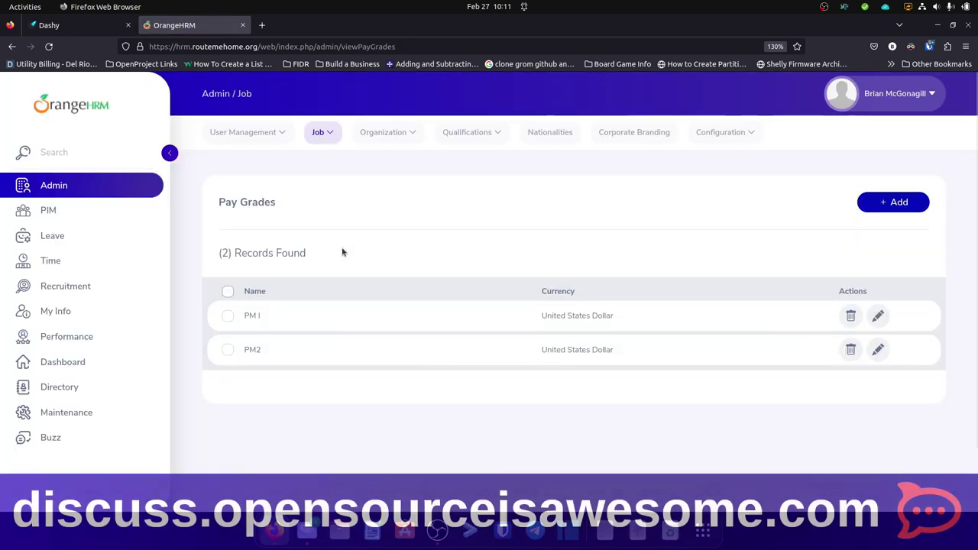
{"action": "scroll", "coordinate": [343, 253], "scroll_direction": "down", "scroll_amount": 2}
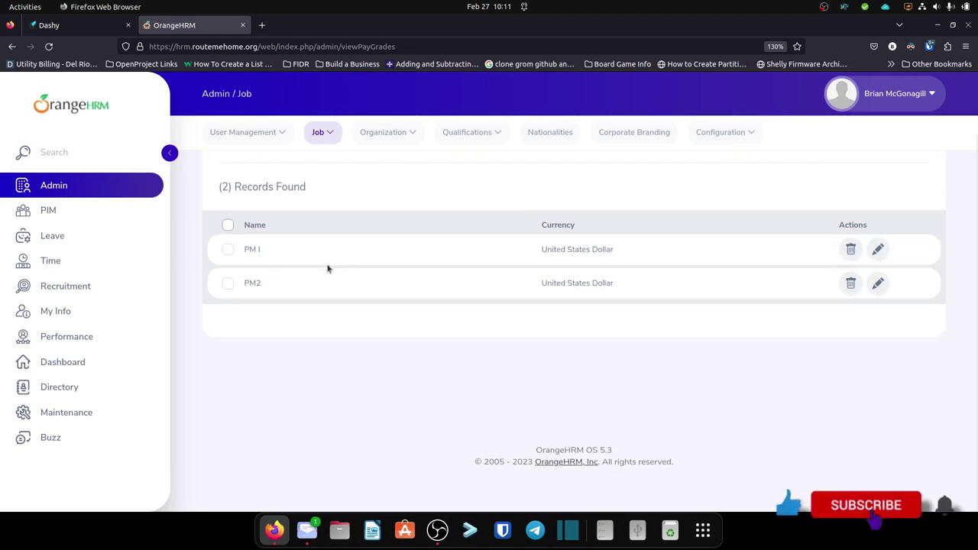
{"action": "scroll", "coordinate": [336, 275], "scroll_direction": "up", "scroll_amount": 2}
{"action": "left_click", "coordinate": [881, 203]}
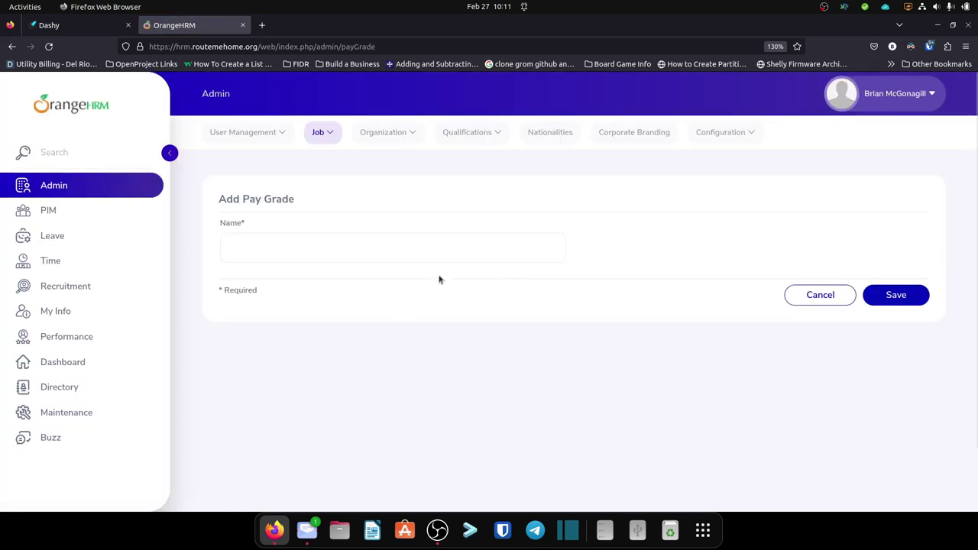
Step: Name the new pay grade SE2 and save it
{"action": "left_click", "coordinate": [280, 244]}
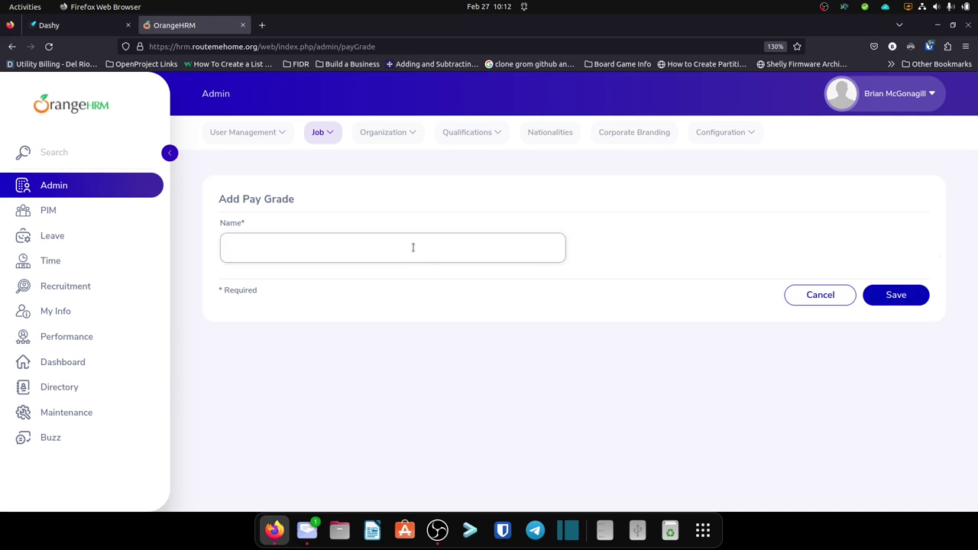
{"action": "type", "text": "SE2"}
{"action": "left_click", "coordinate": [896, 295]}
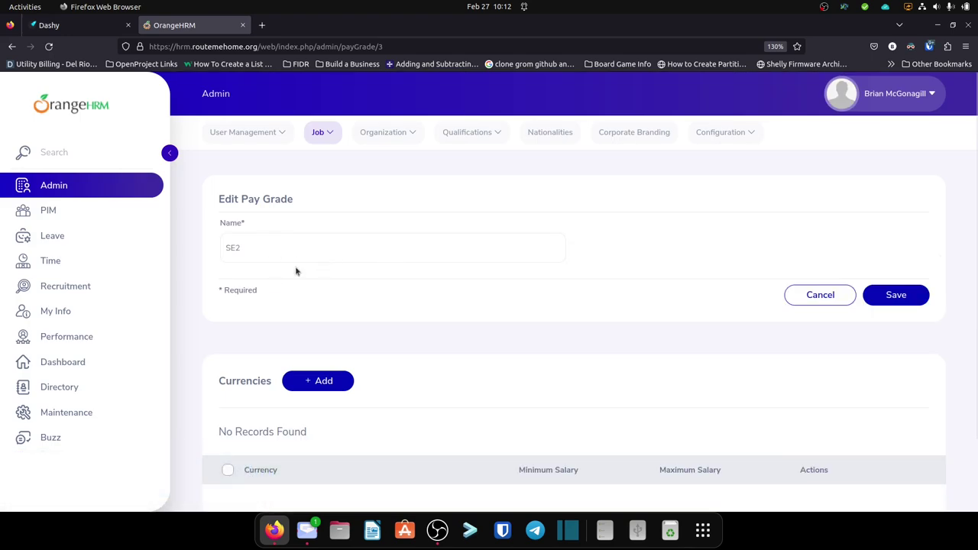
{"action": "scroll", "coordinate": [422, 356], "scroll_direction": "down", "scroll_amount": 2}
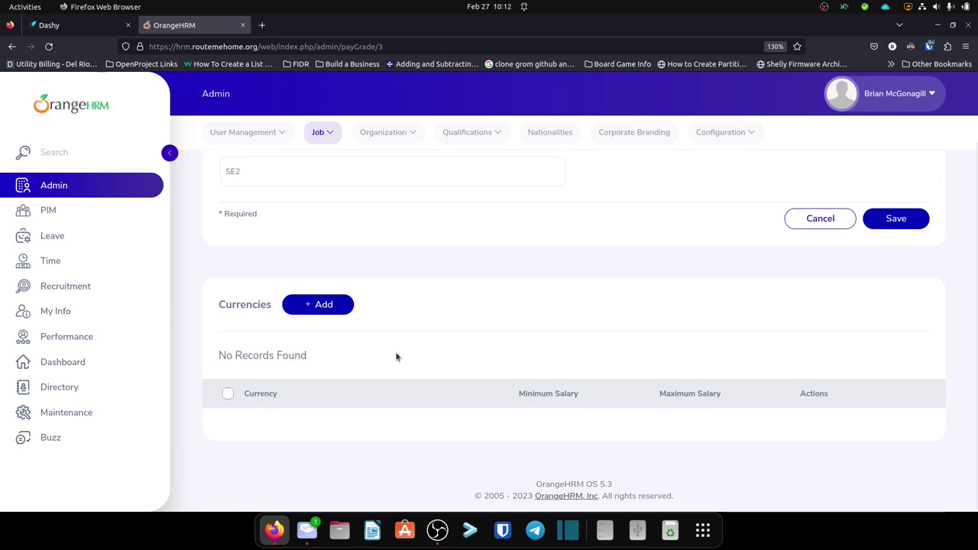
Step: Add a USD - United States Dollar salary range of 125000 to 150000 to SE2
{"action": "left_click", "coordinate": [324, 306]}
{"action": "left_click", "coordinate": [334, 337]}
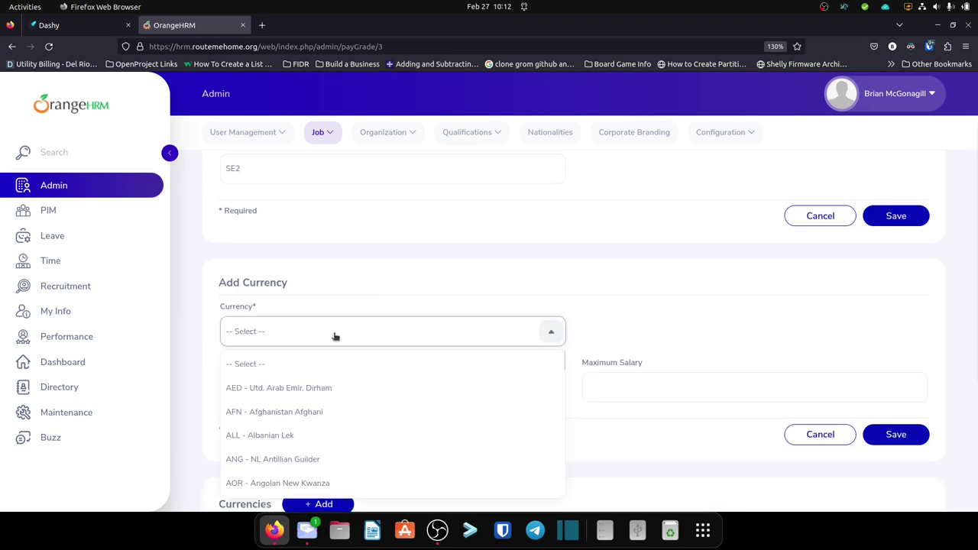
{"action": "key", "text": "u"}
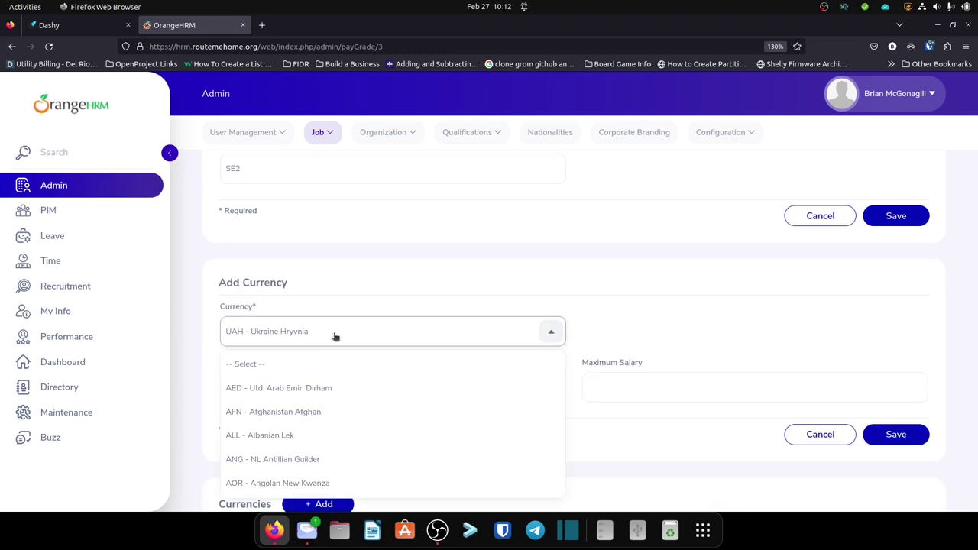
{"action": "key", "text": "s"}
{"action": "key", "text": "Return"}
{"action": "scroll", "coordinate": [333, 290], "scroll_direction": "down", "scroll_amount": 2}
{"action": "left_click", "coordinate": [313, 243]}
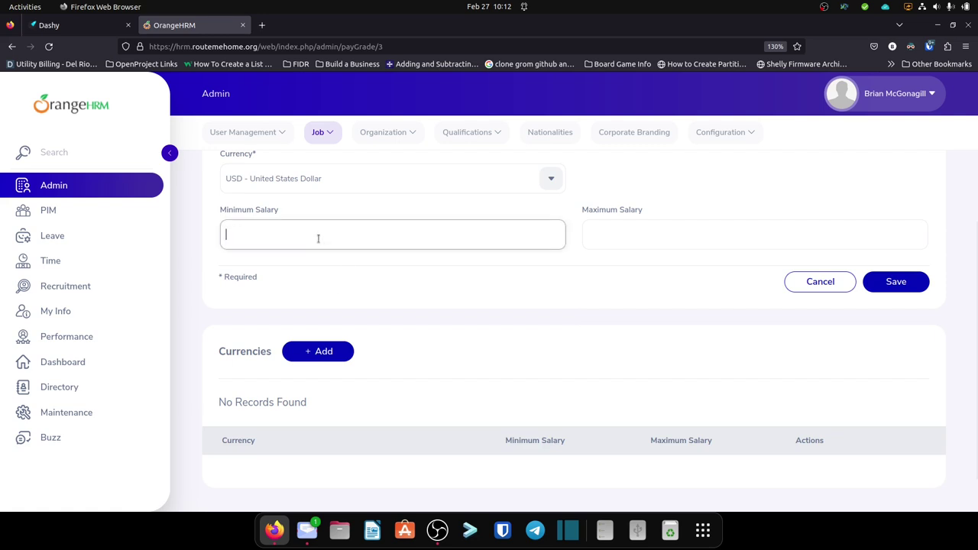
{"action": "left_click", "coordinate": [625, 248]}
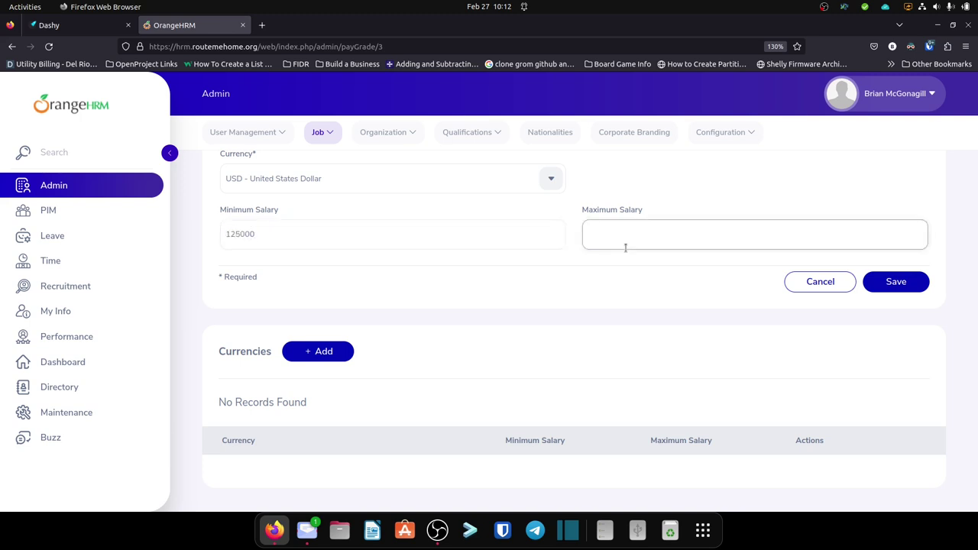
{"action": "type", "text": "150000"}
{"action": "left_click", "coordinate": [890, 283]}
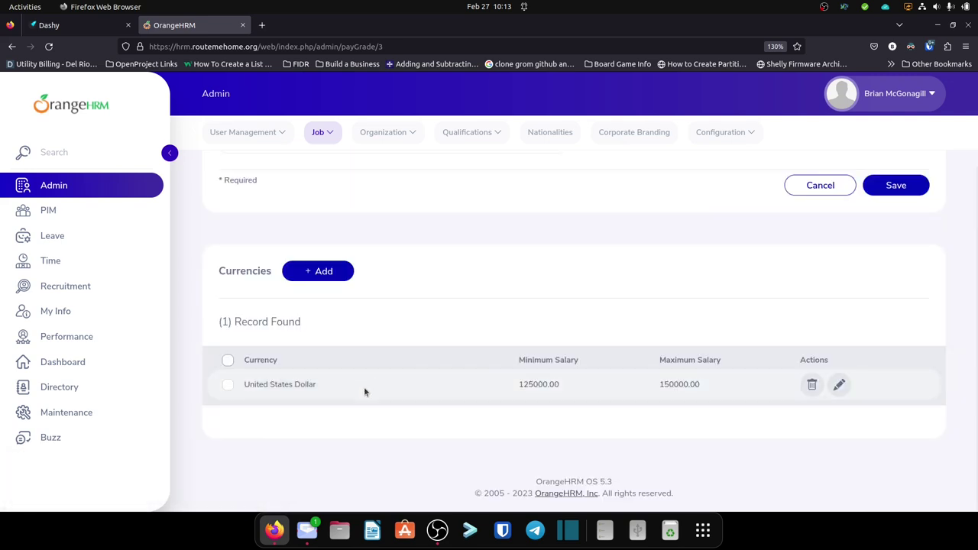
{"action": "scroll", "coordinate": [365, 382], "scroll_direction": "up", "scroll_amount": 2}
{"action": "scroll", "coordinate": [368, 373], "scroll_direction": "down", "scroll_amount": 2}
{"action": "scroll", "coordinate": [369, 374], "scroll_direction": "up", "scroll_amount": 2}
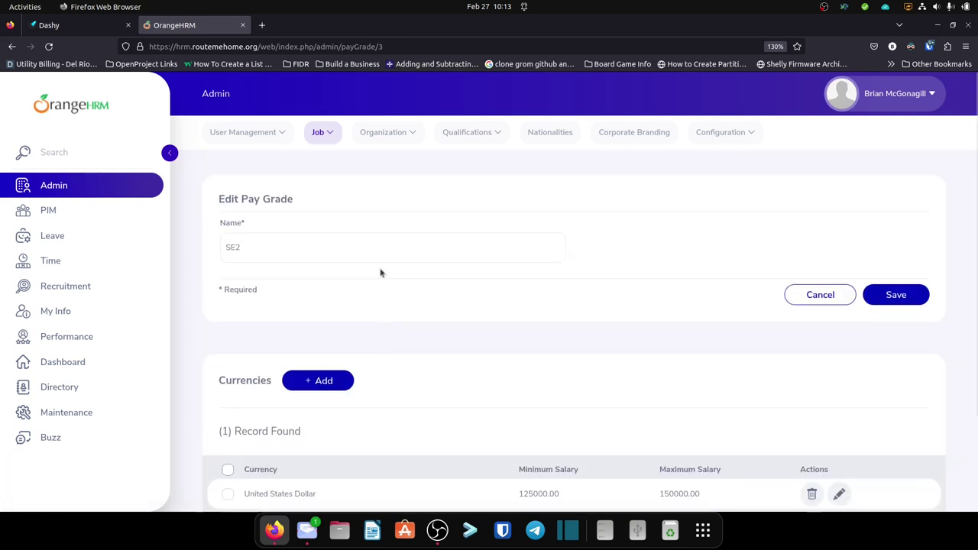
Step: Browse the Employment Status and Job Categories lists
{"action": "left_click", "coordinate": [336, 135]}
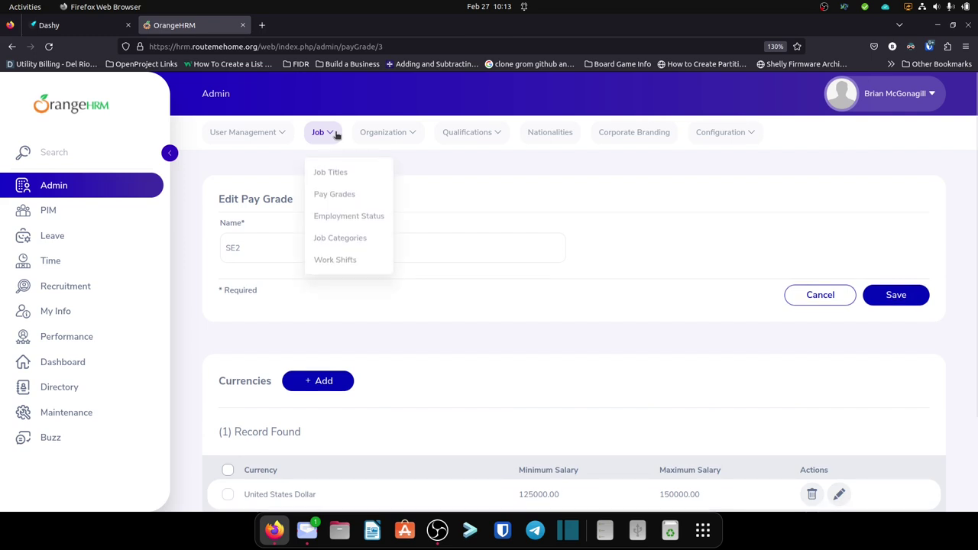
{"action": "left_click", "coordinate": [334, 216]}
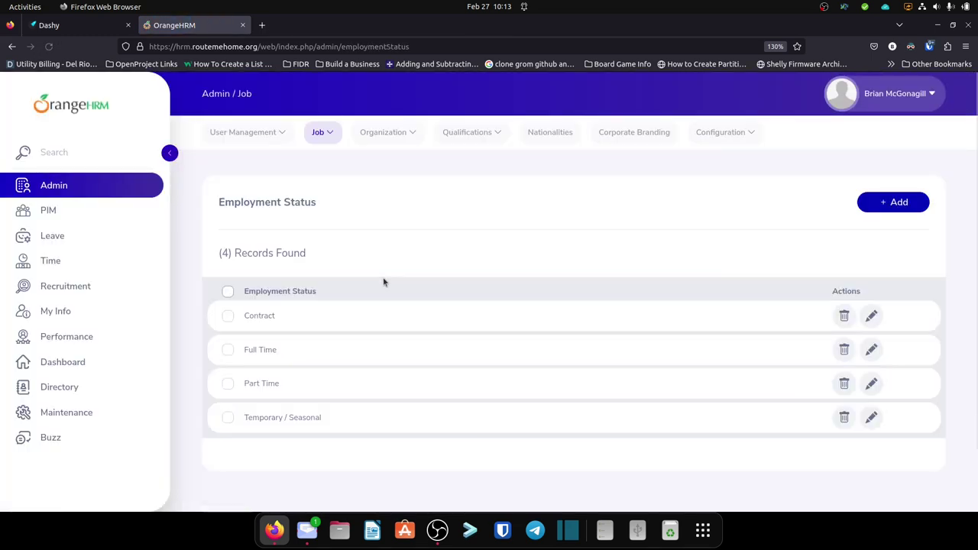
{"action": "scroll", "coordinate": [355, 344], "scroll_direction": "down", "scroll_amount": 2}
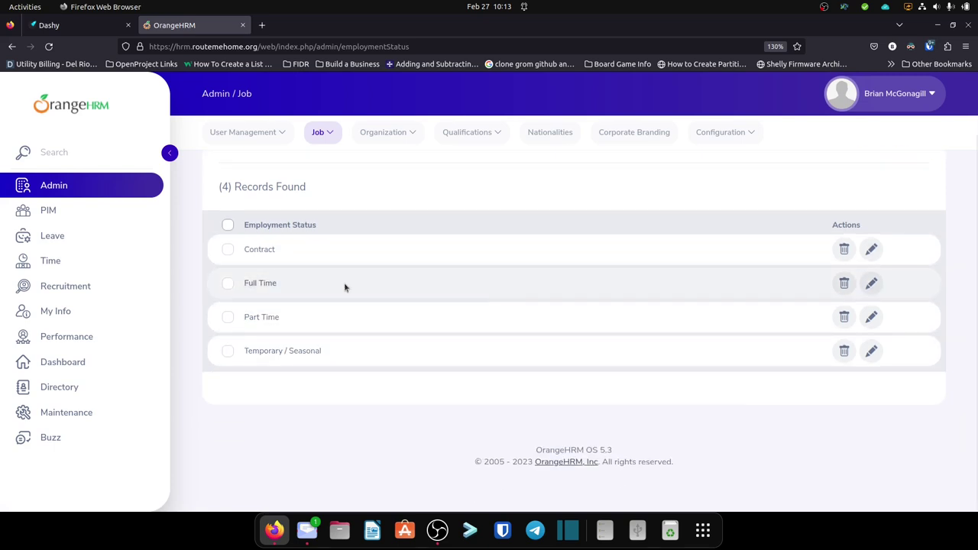
{"action": "scroll", "coordinate": [362, 360], "scroll_direction": "up", "scroll_amount": 2}
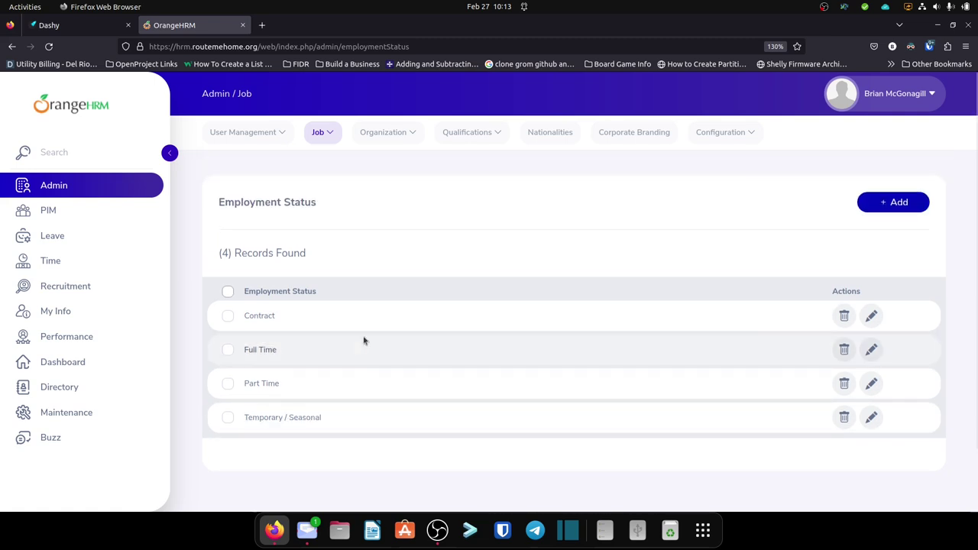
{"action": "left_click", "coordinate": [333, 137]}
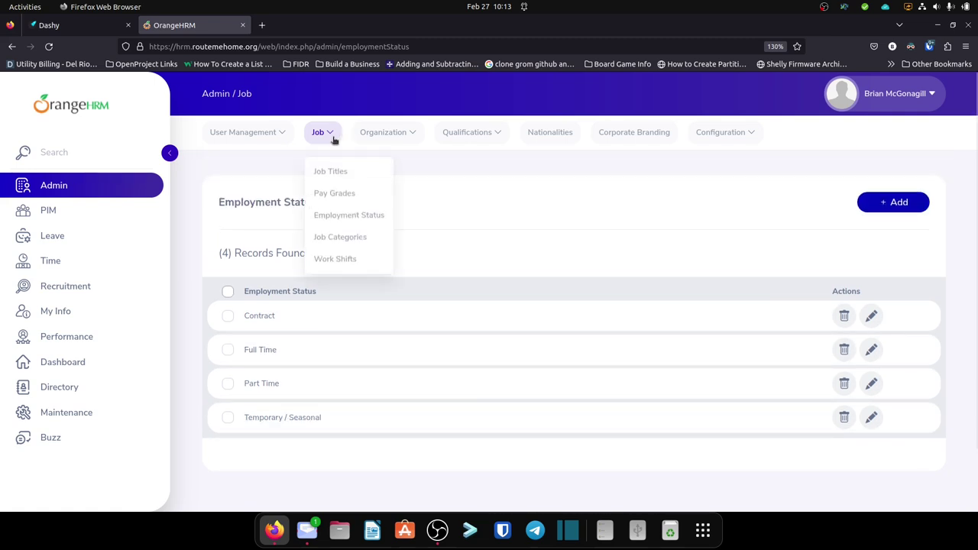
{"action": "left_click", "coordinate": [362, 237]}
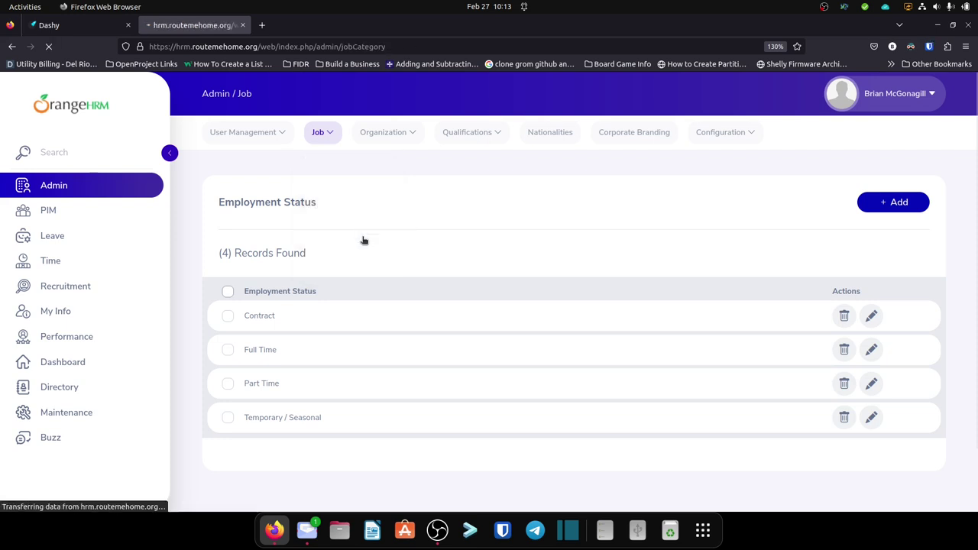
{"action": "scroll", "coordinate": [388, 310], "scroll_direction": "down", "scroll_amount": 4}
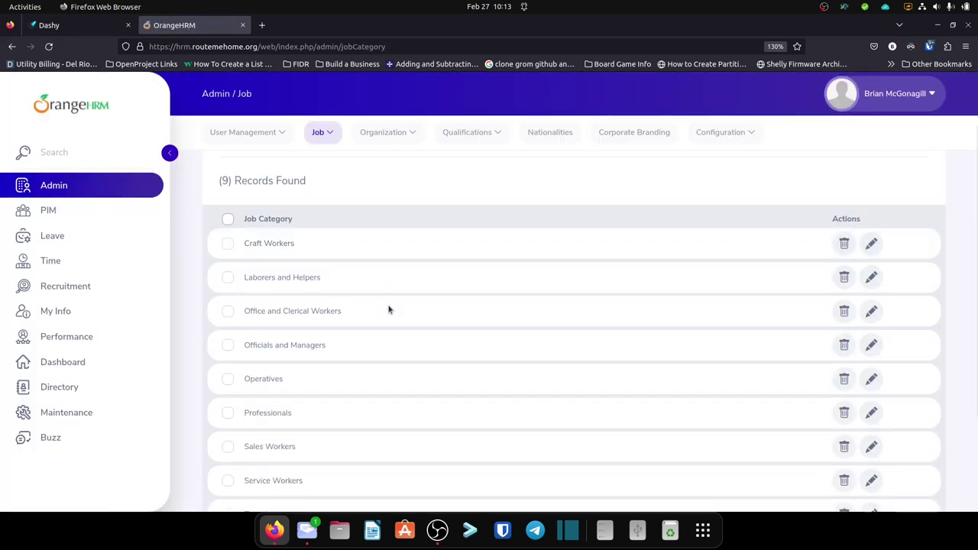
{"action": "scroll", "coordinate": [343, 346], "scroll_direction": "up", "scroll_amount": 2}
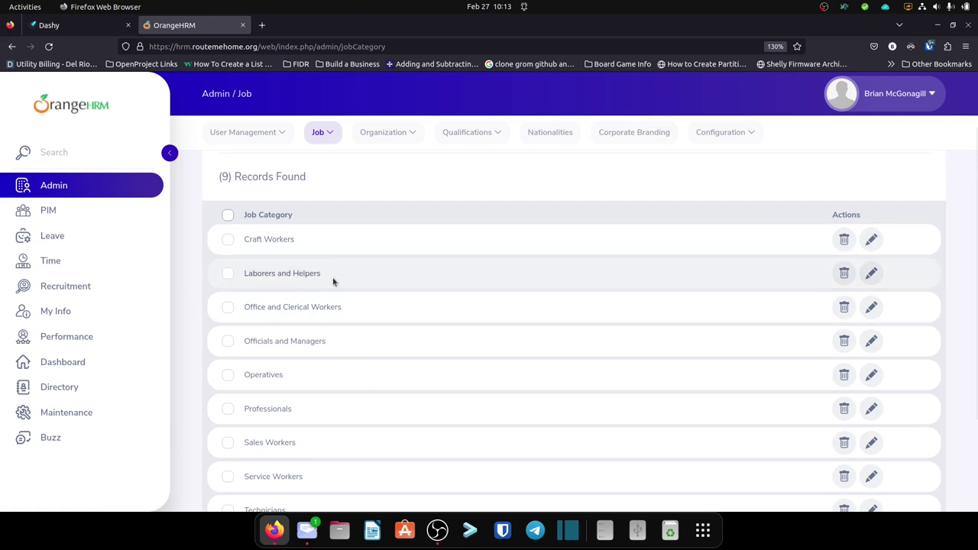
{"action": "scroll", "coordinate": [342, 324], "scroll_direction": "down", "scroll_amount": 3}
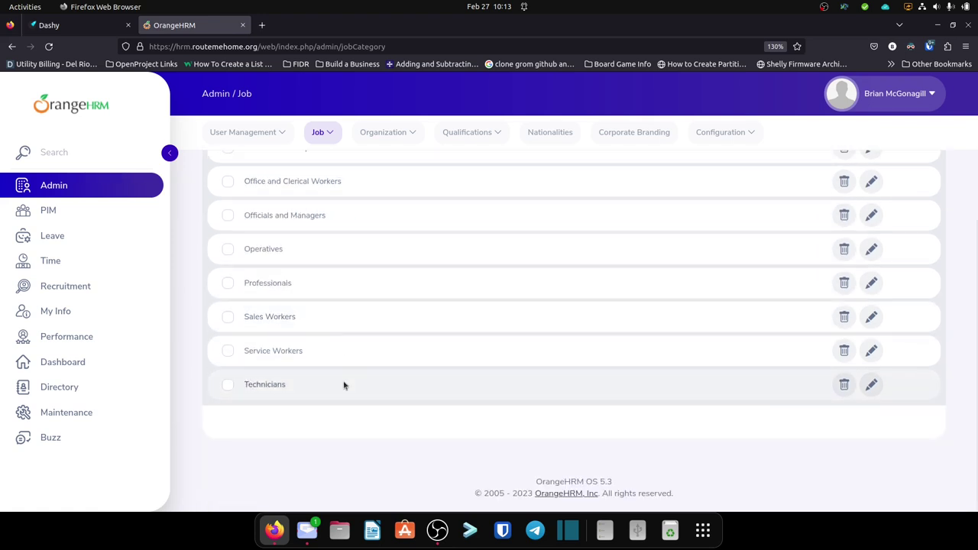
{"action": "scroll", "coordinate": [345, 367], "scroll_direction": "up", "scroll_amount": 5}
Step: View the Work Shifts list showing Normal FT, 08:00 to 17:00
{"action": "left_click", "coordinate": [336, 135]}
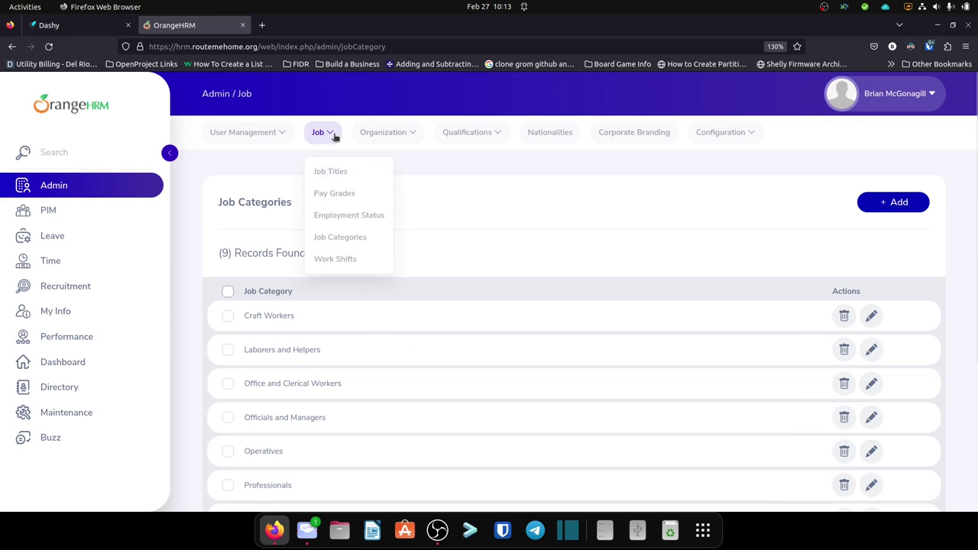
{"action": "left_click", "coordinate": [347, 258]}
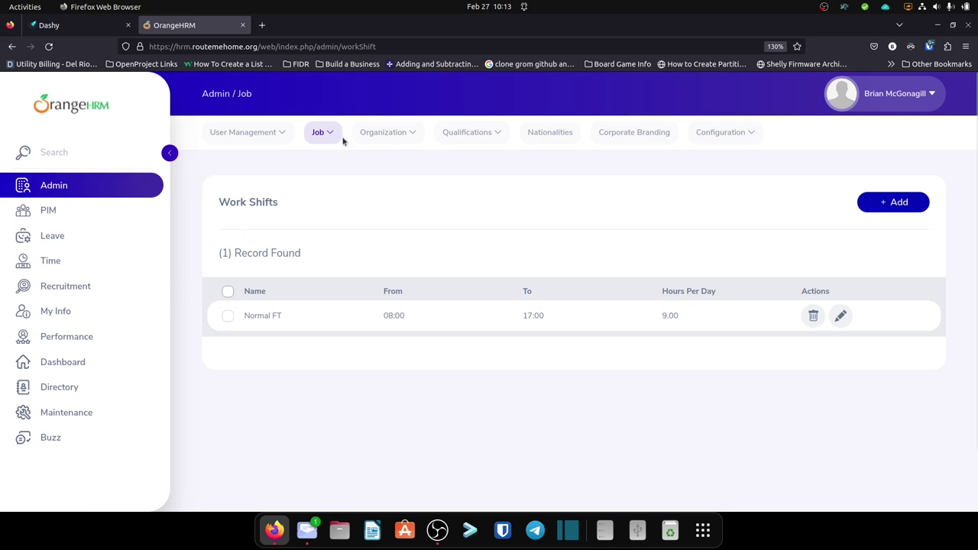
{"action": "left_click", "coordinate": [396, 134]}
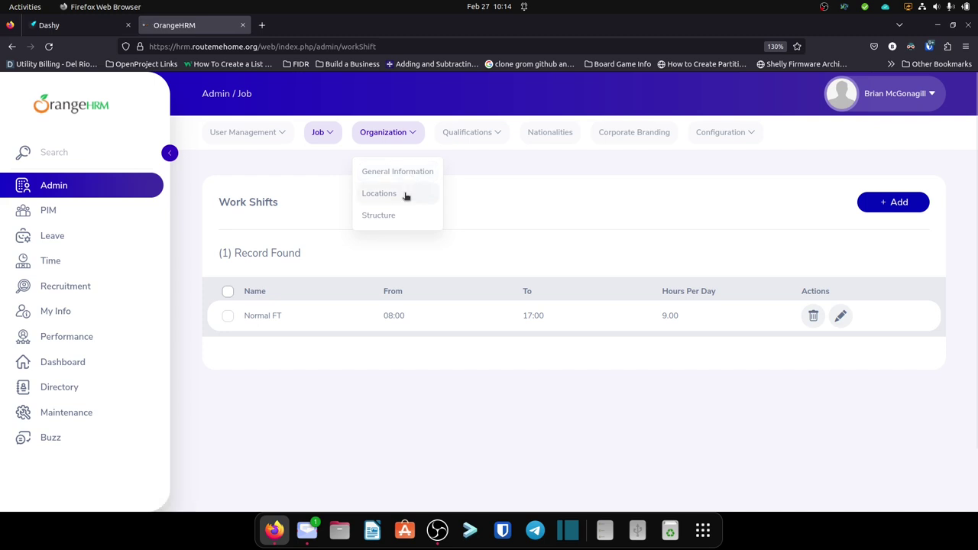
Step: View the company Locations and the Organization Structure pages
{"action": "left_click", "coordinate": [403, 194]}
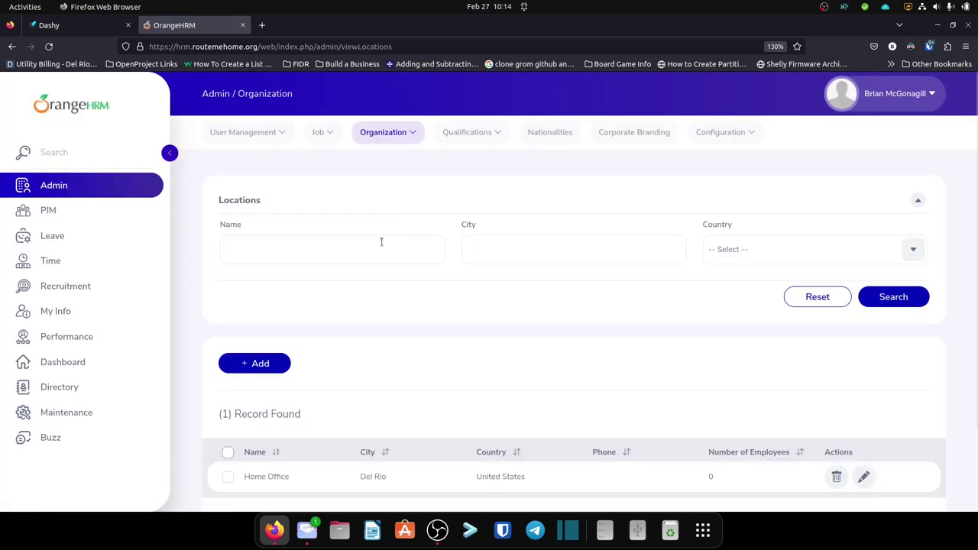
{"action": "scroll", "coordinate": [371, 262], "scroll_direction": "down", "scroll_amount": 3}
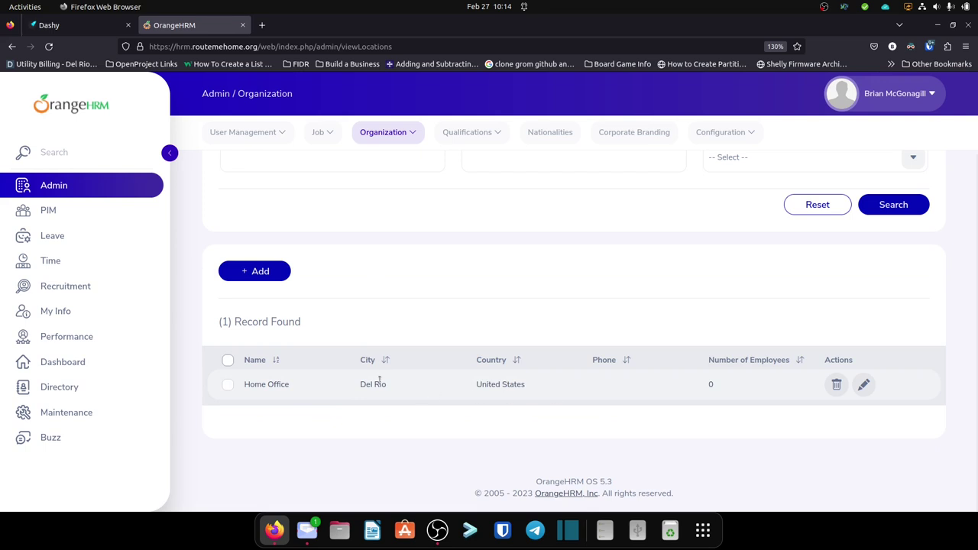
{"action": "scroll", "coordinate": [379, 382], "scroll_direction": "up", "scroll_amount": 3}
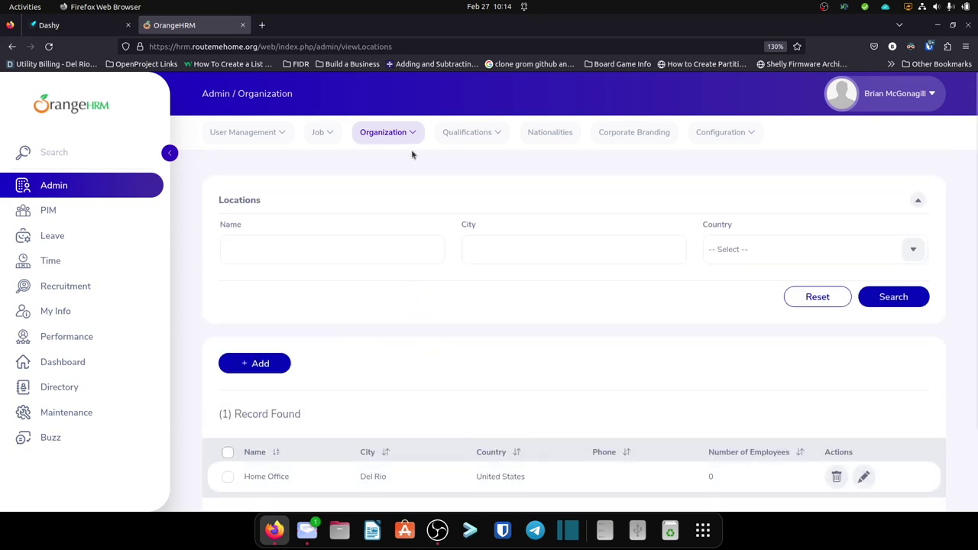
{"action": "left_click", "coordinate": [413, 133]}
{"action": "left_click", "coordinate": [382, 213]}
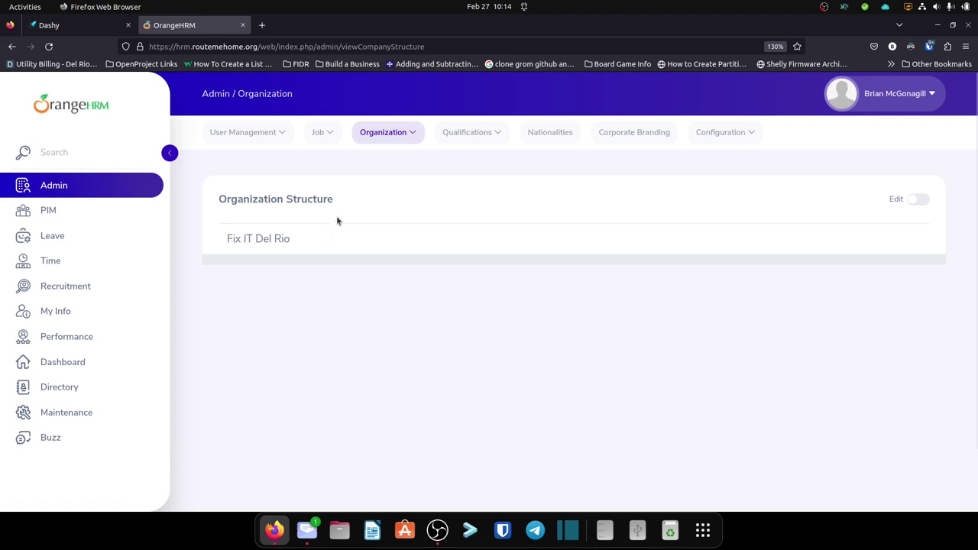
Step: View the empty Skills list, then the empty Education list
{"action": "left_click", "coordinate": [493, 136]}
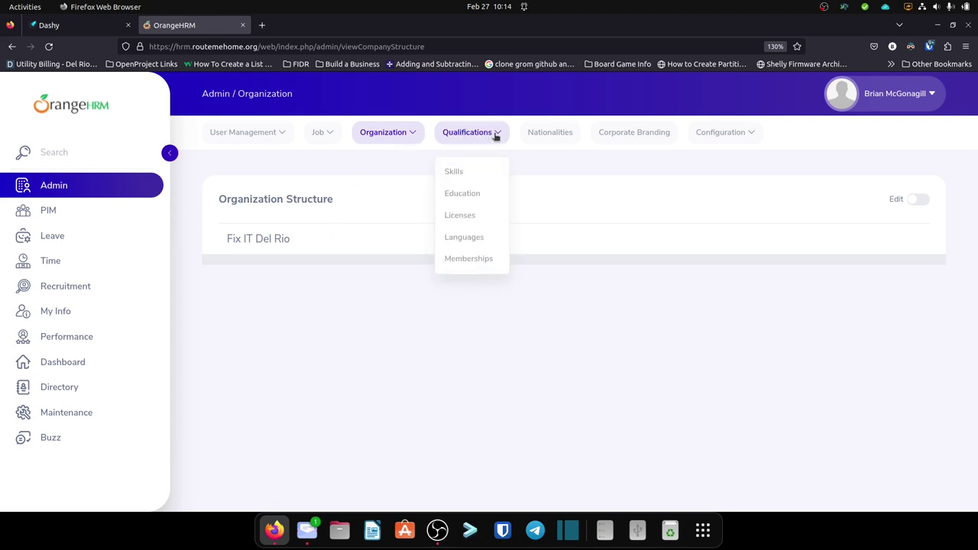
{"action": "left_click", "coordinate": [473, 169]}
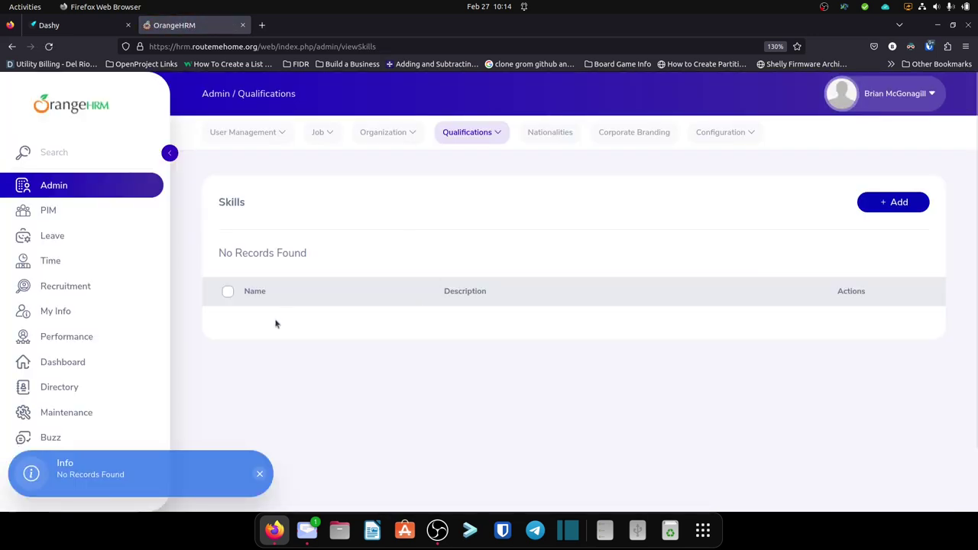
{"action": "left_click", "coordinate": [475, 133]}
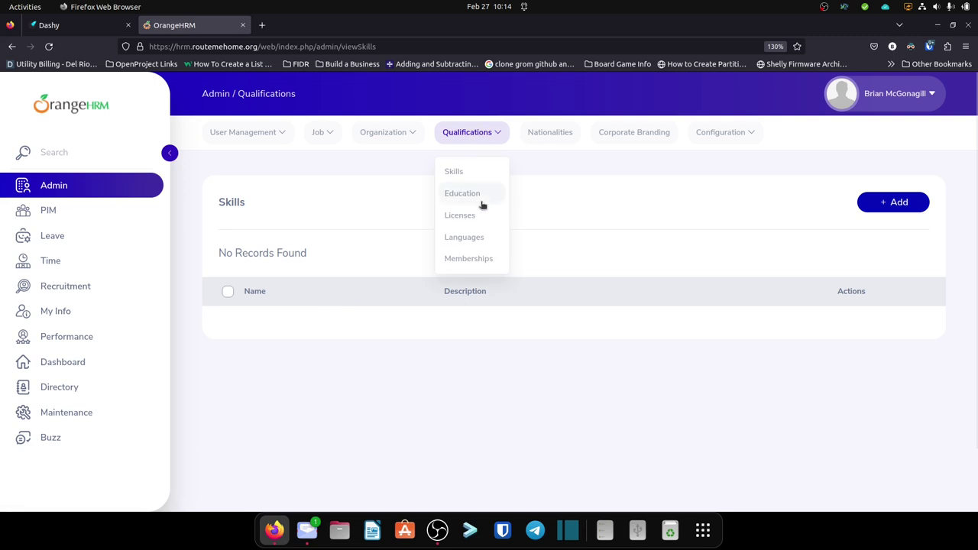
{"action": "left_click", "coordinate": [493, 197]}
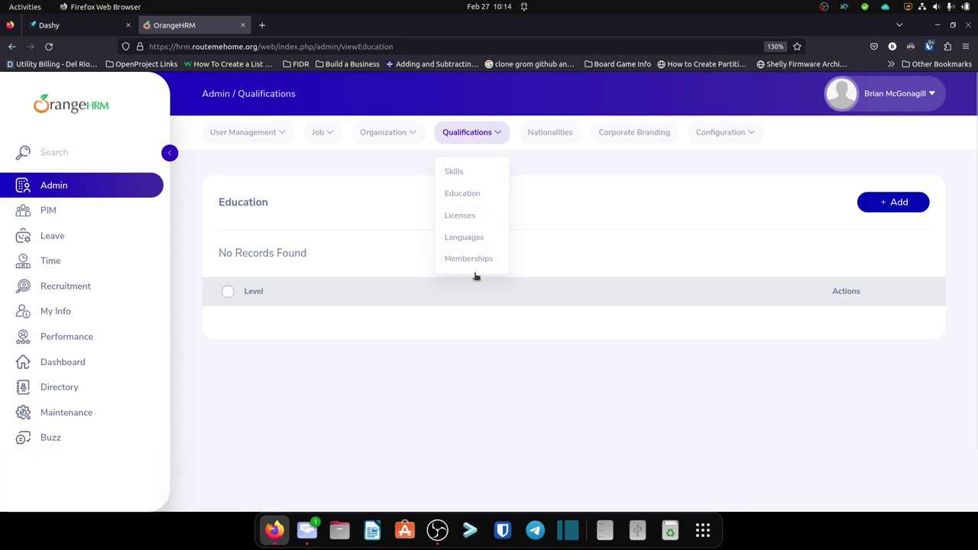
Step: Check Nationalities, then scroll through Corporate Branding's theme colours and logo and banner uploads
{"action": "left_click", "coordinate": [556, 138]}
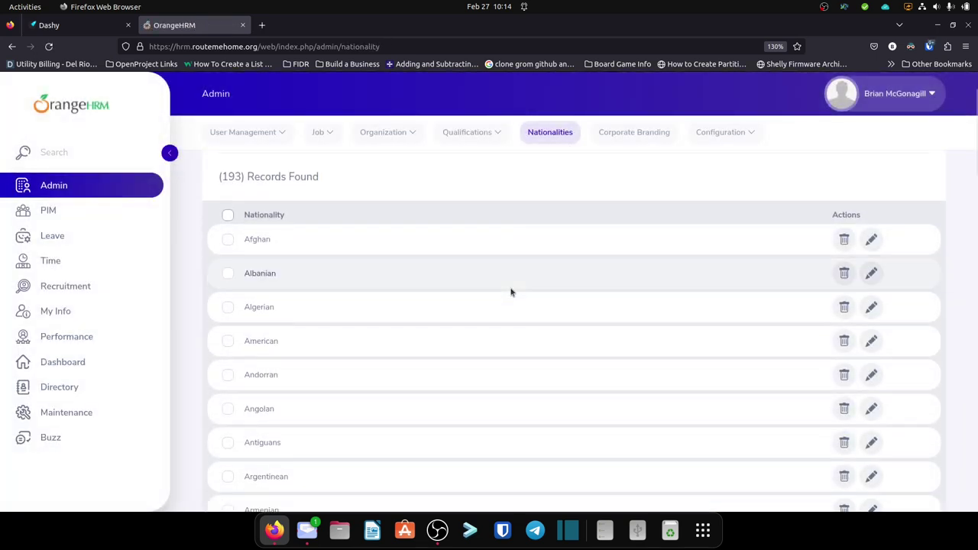
{"action": "scroll", "coordinate": [554, 273], "scroll_direction": "up", "scroll_amount": 2}
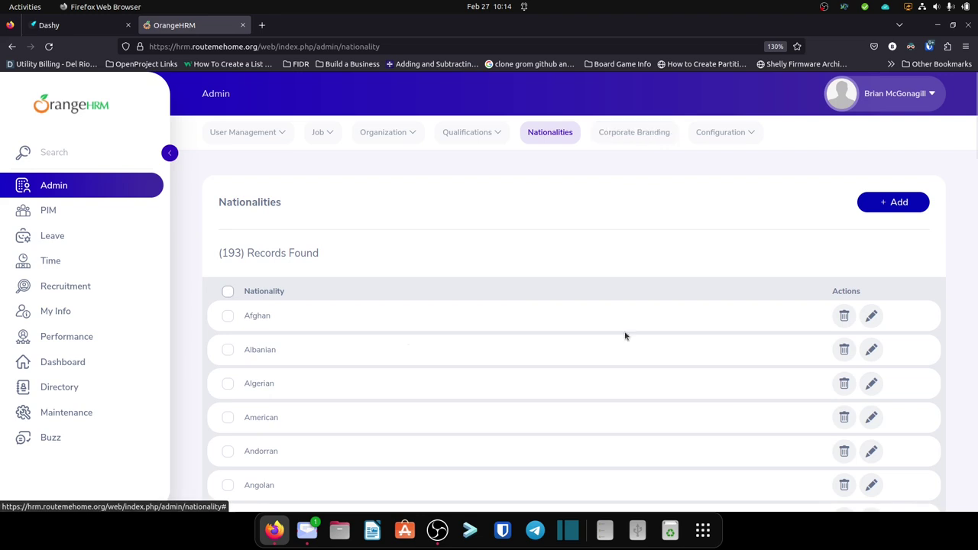
{"action": "left_click", "coordinate": [648, 135]}
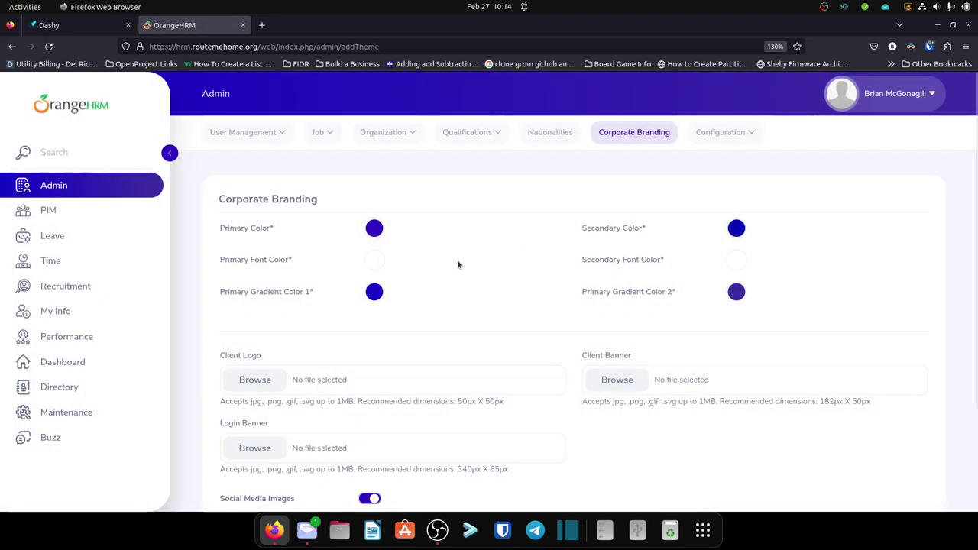
{"action": "scroll", "coordinate": [468, 265], "scroll_direction": "down", "scroll_amount": 2}
{"action": "scroll", "coordinate": [467, 267], "scroll_direction": "up", "scroll_amount": 2}
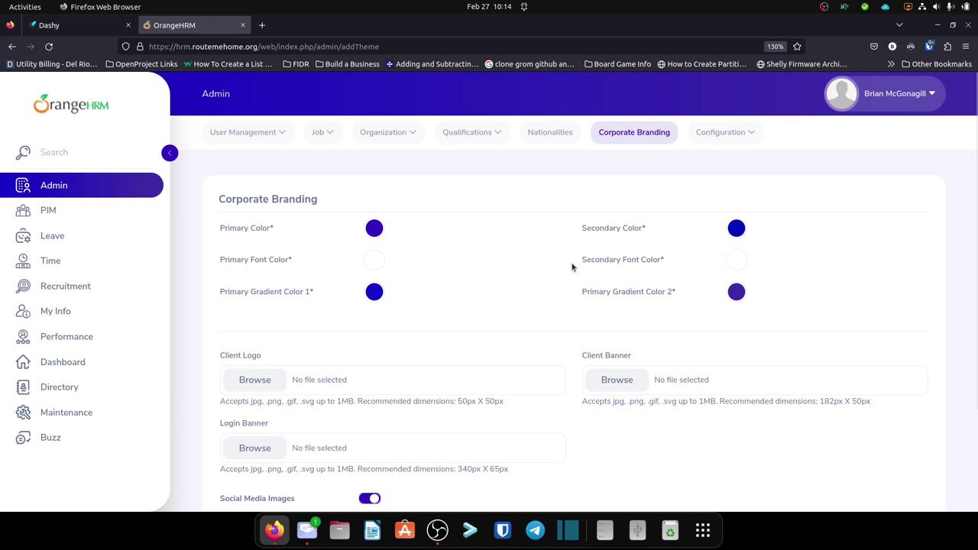
{"action": "scroll", "coordinate": [572, 266], "scroll_direction": "down", "scroll_amount": 2}
{"action": "scroll", "coordinate": [550, 280], "scroll_direction": "up", "scroll_amount": 2}
{"action": "scroll", "coordinate": [458, 341], "scroll_direction": "down", "scroll_amount": 2}
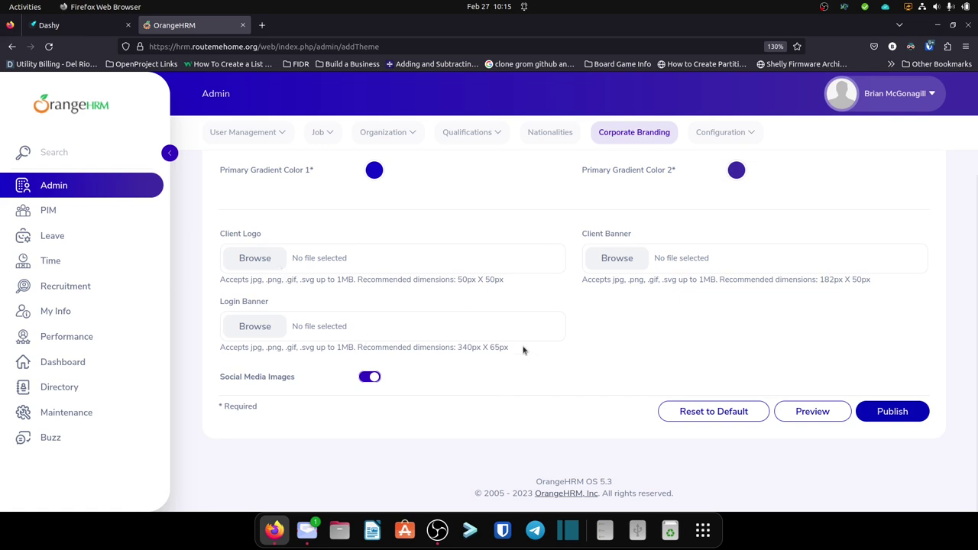
{"action": "scroll", "coordinate": [545, 359], "scroll_direction": "up", "scroll_amount": 2}
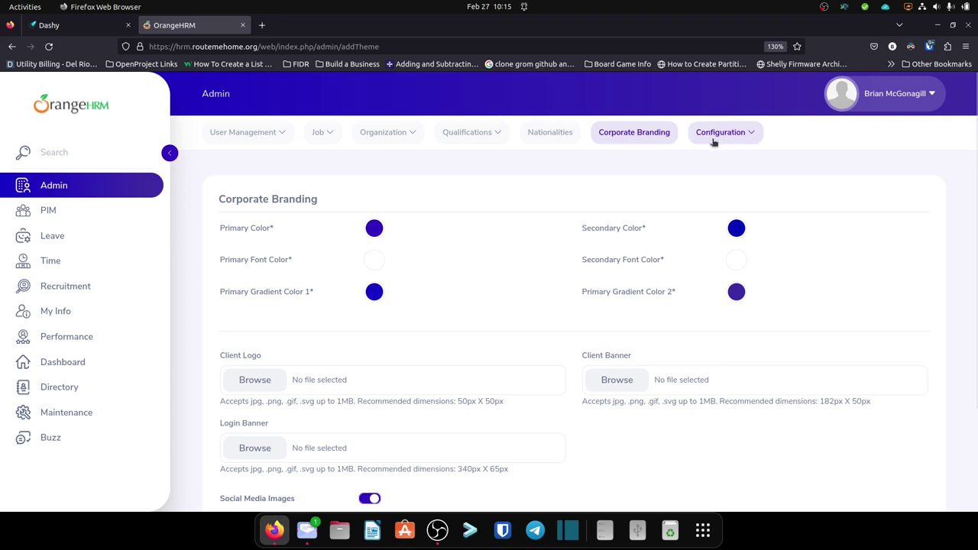
Step: Review the Email Configuration settings and the Email Subscriptions list
{"action": "left_click", "coordinate": [745, 141]}
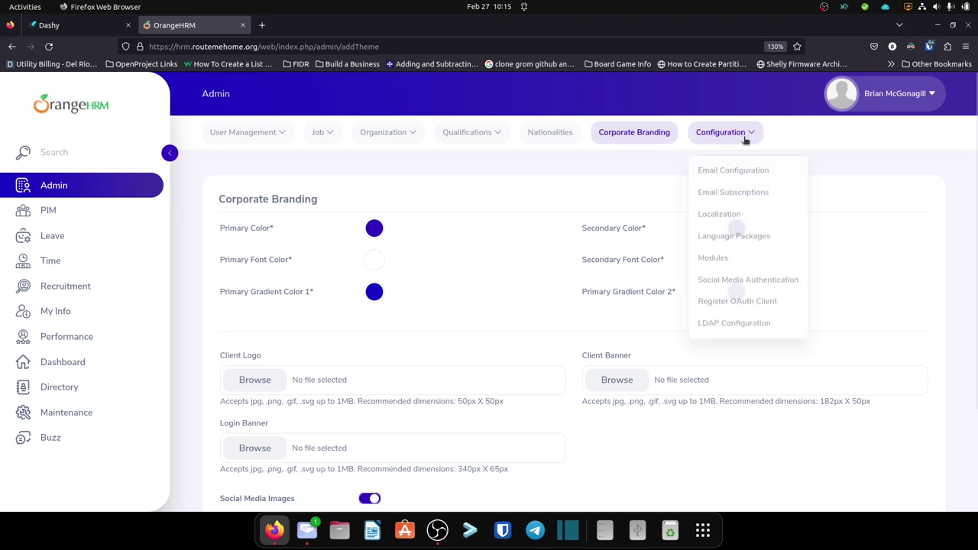
{"action": "left_click", "coordinate": [732, 174]}
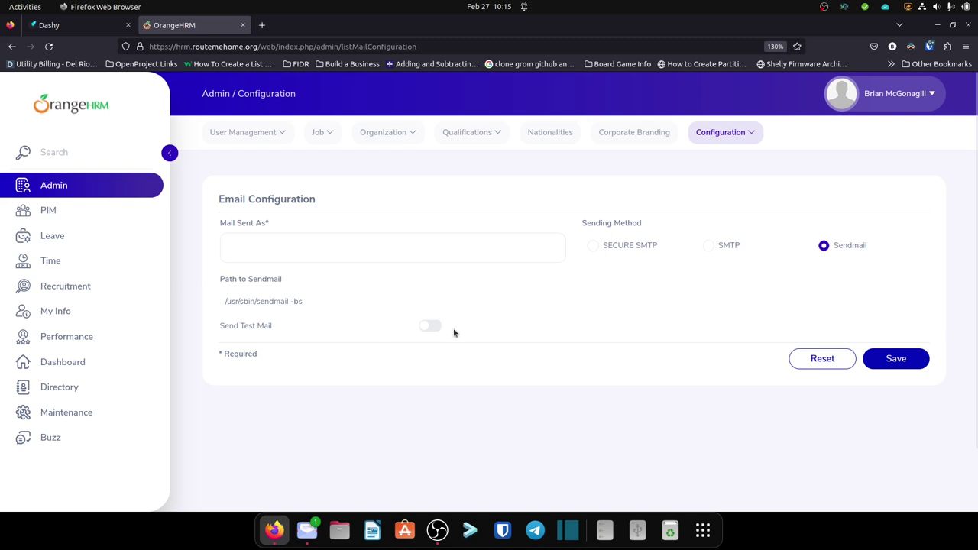
{"action": "left_click", "coordinate": [729, 133]}
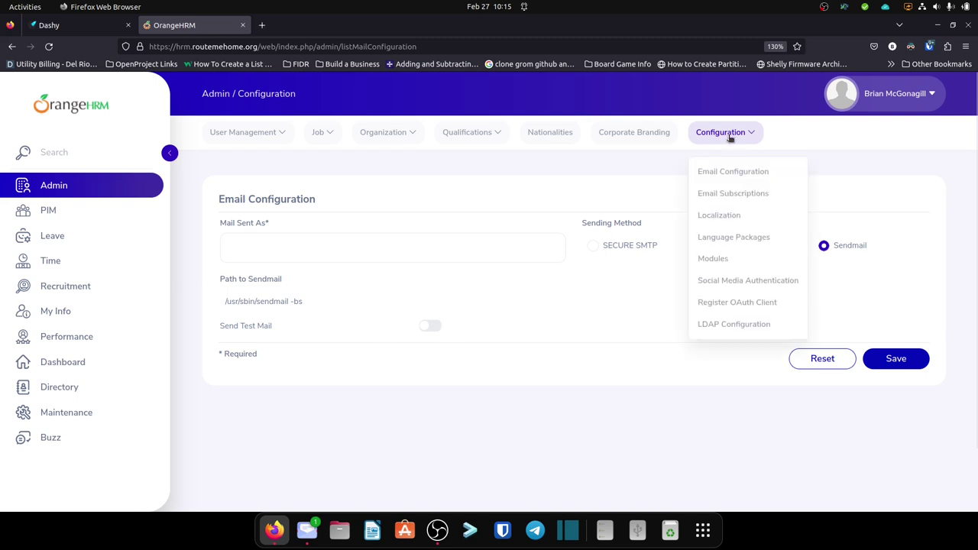
{"action": "left_click", "coordinate": [716, 195]}
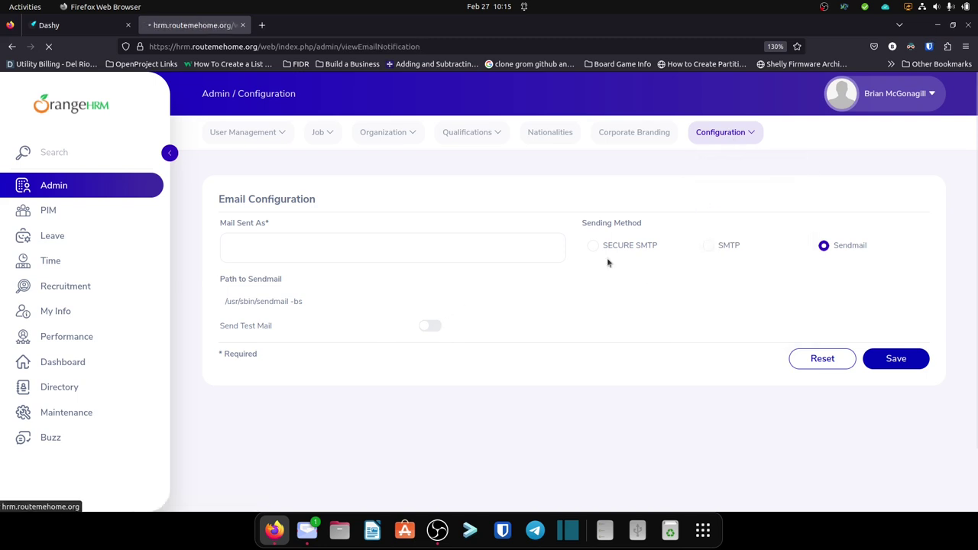
{"action": "scroll", "coordinate": [470, 301], "scroll_direction": "down", "scroll_amount": 2}
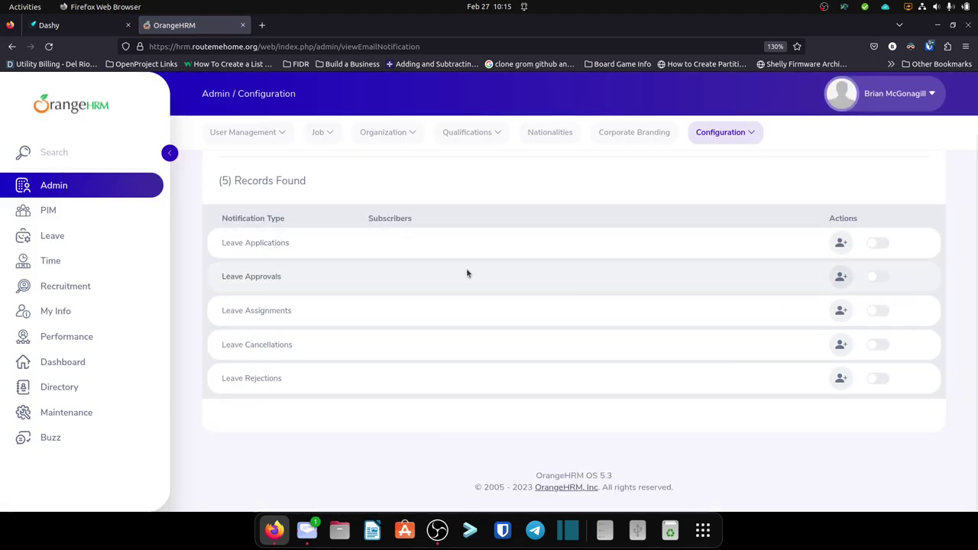
{"action": "scroll", "coordinate": [474, 332], "scroll_direction": "up", "scroll_amount": 2}
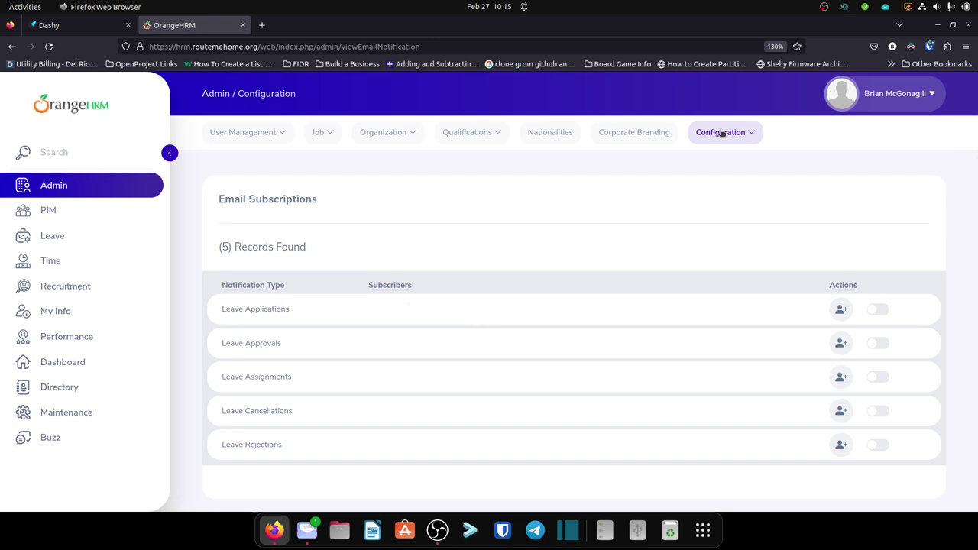
Step: Review Localization, Language Packages, and the Module Configuration with Mobile disabled
{"action": "left_click", "coordinate": [722, 133]}
{"action": "left_click", "coordinate": [717, 222]}
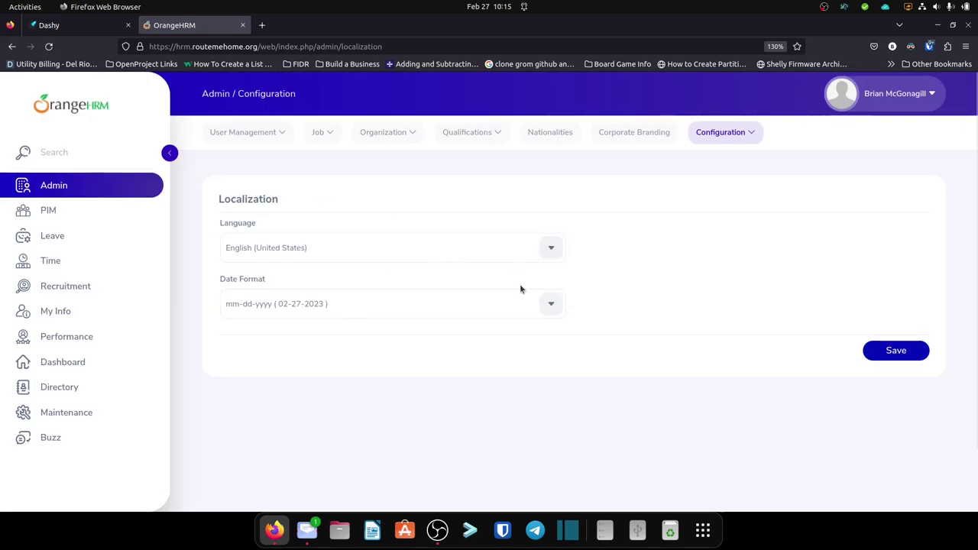
{"action": "left_click", "coordinate": [716, 132]}
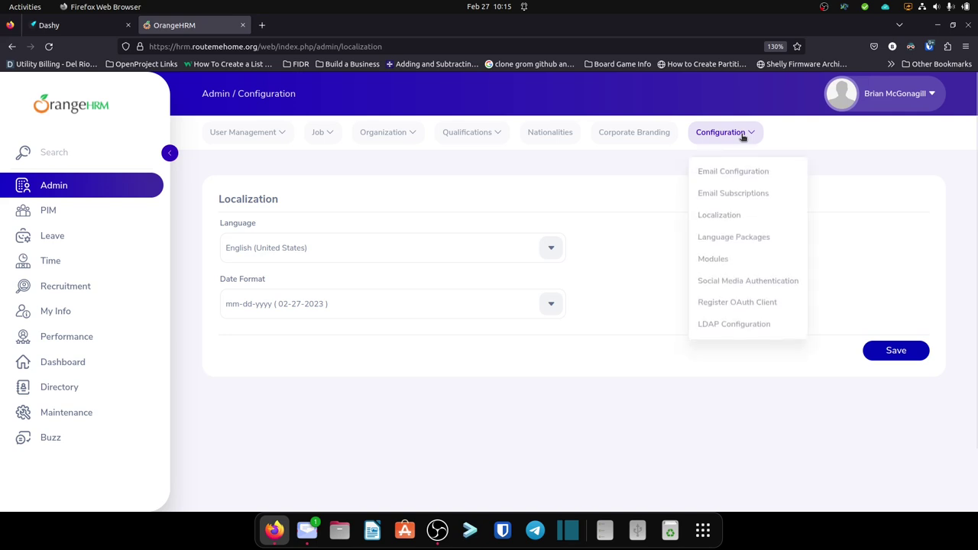
{"action": "left_click", "coordinate": [728, 238]}
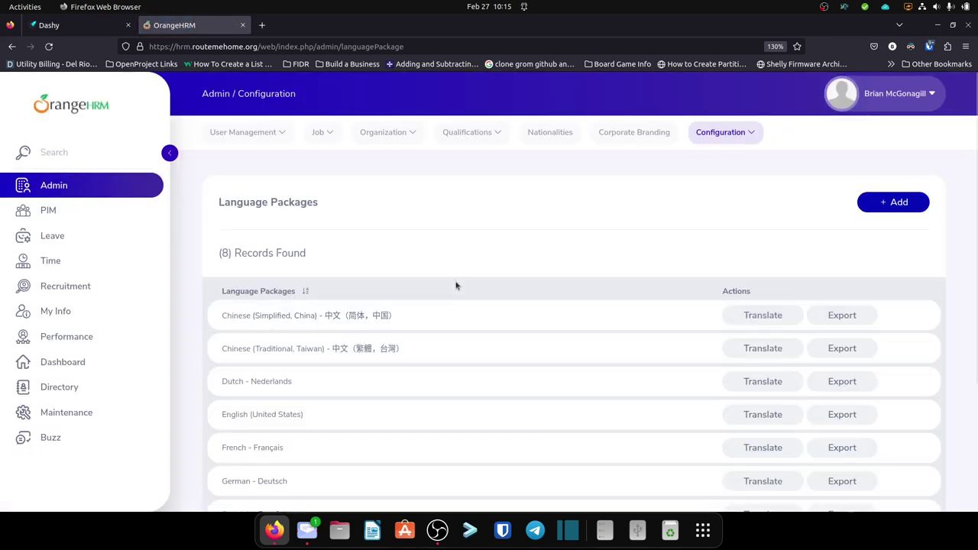
{"action": "scroll", "coordinate": [456, 286], "scroll_direction": "down", "scroll_amount": 3}
{"action": "scroll", "coordinate": [556, 384], "scroll_direction": "up", "scroll_amount": 3}
{"action": "left_click", "coordinate": [752, 135]}
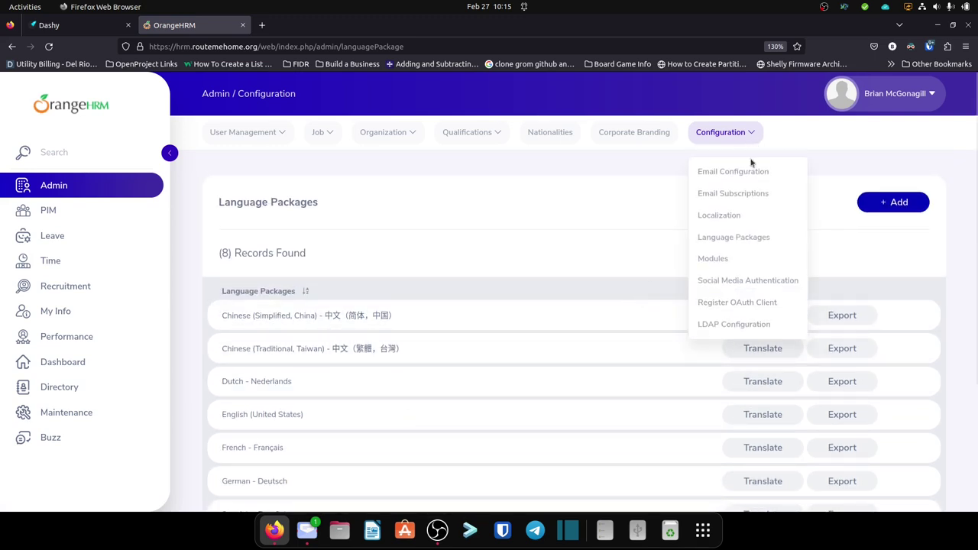
{"action": "left_click", "coordinate": [738, 262]}
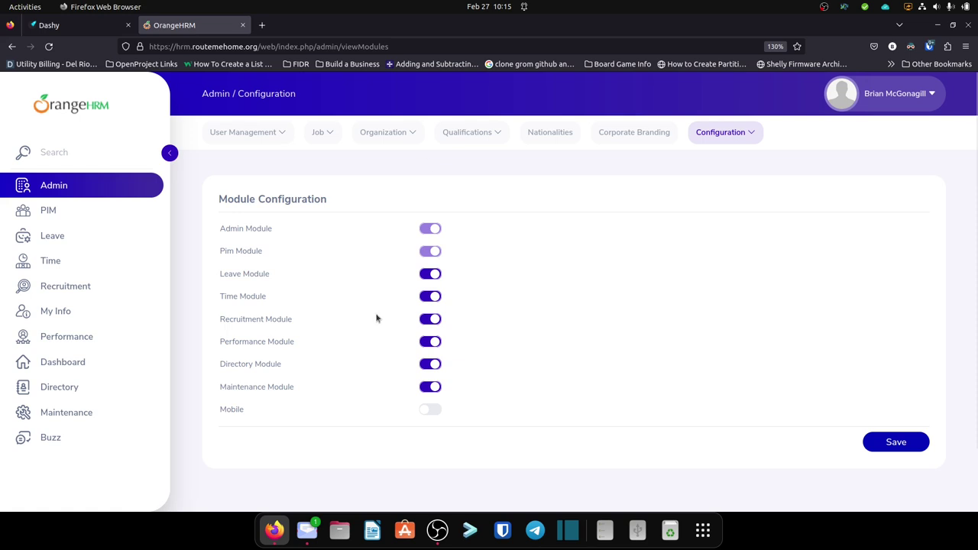
Step: Check the Social Media Authentication and Register OAuth Client pages
{"action": "left_click", "coordinate": [730, 129]}
{"action": "left_click", "coordinate": [731, 280]}
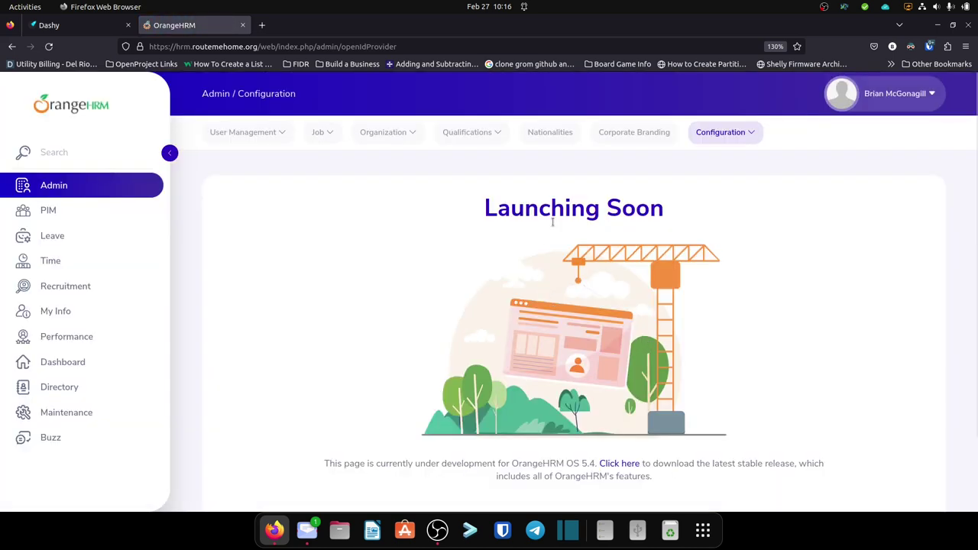
{"action": "left_click", "coordinate": [736, 133]}
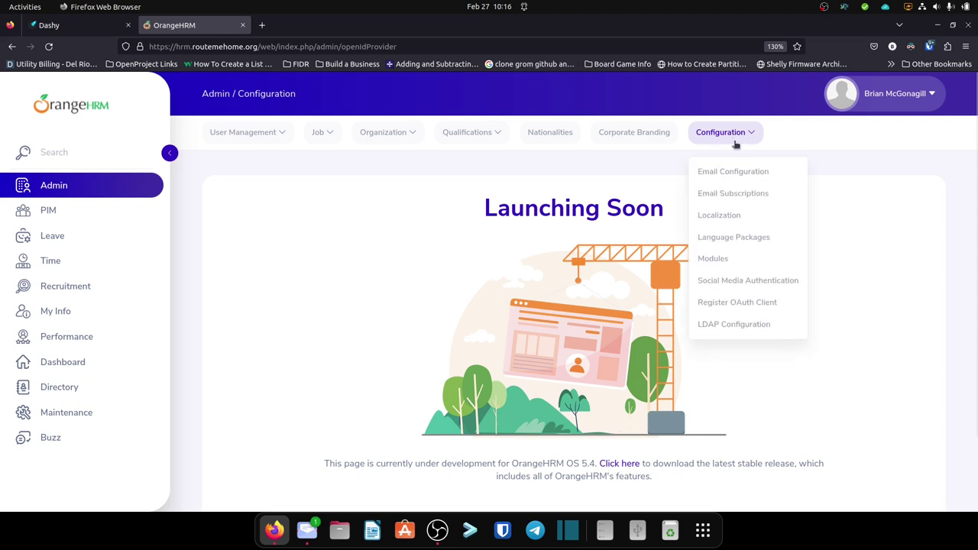
{"action": "left_click", "coordinate": [730, 304]}
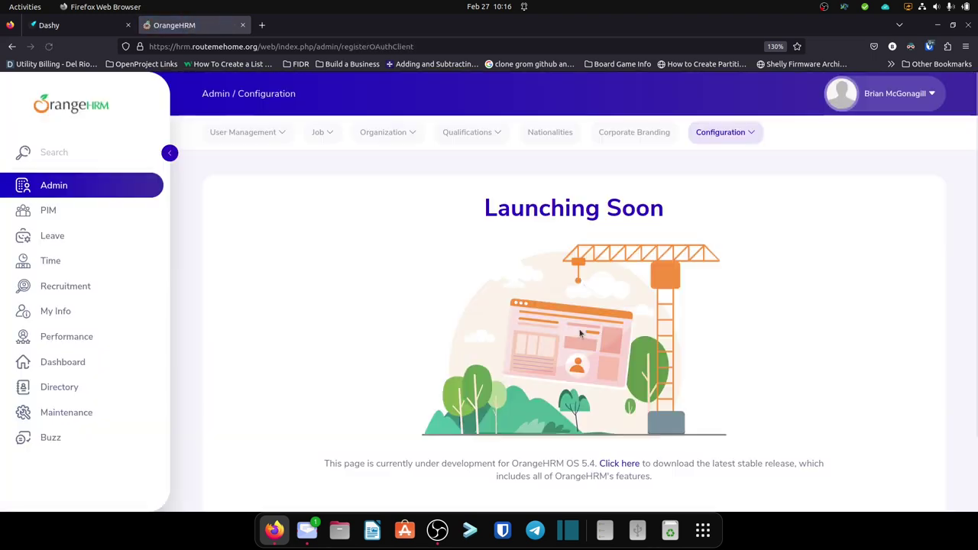
Step: Scroll through LDAP Configuration: disabled, host localhost, port 389
{"action": "left_click", "coordinate": [724, 134]}
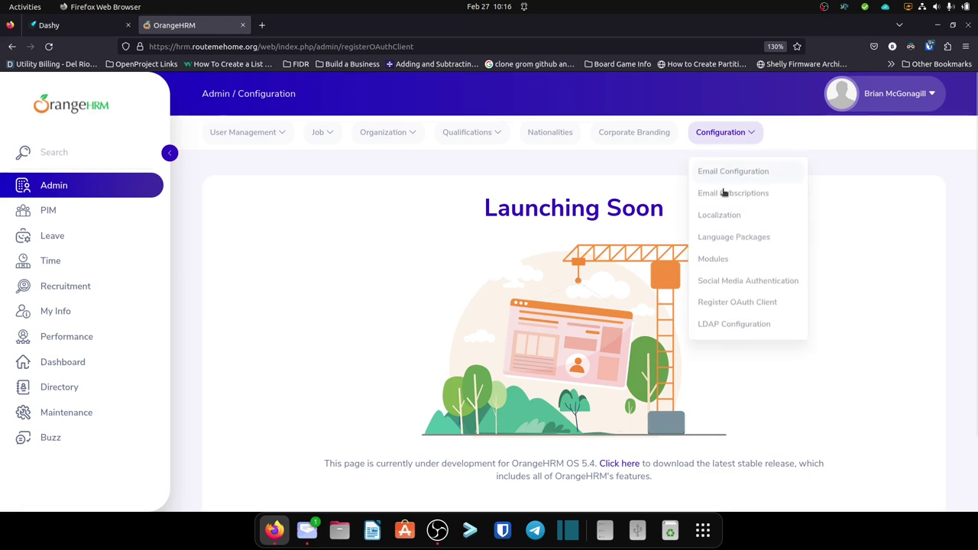
{"action": "left_click", "coordinate": [703, 324]}
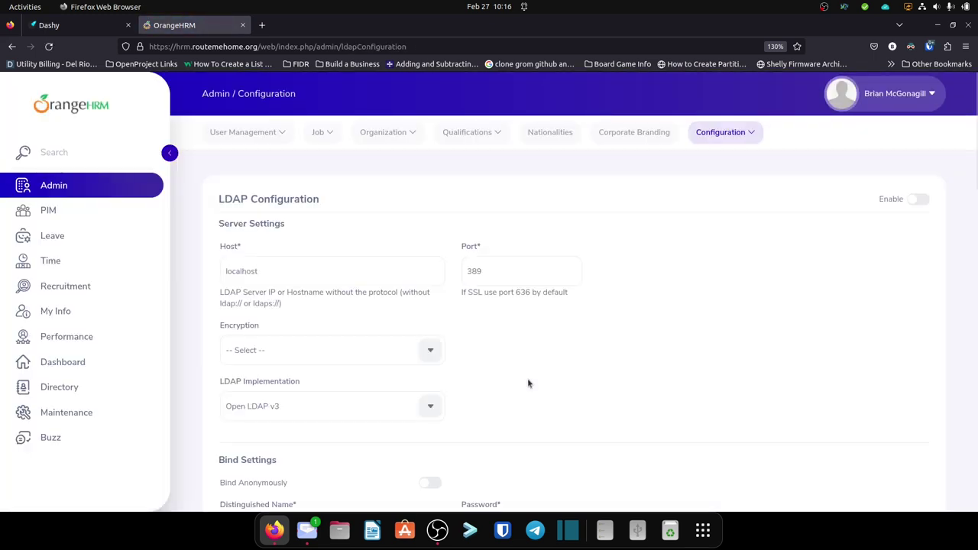
{"action": "scroll", "coordinate": [512, 317], "scroll_direction": "down", "scroll_amount": 10}
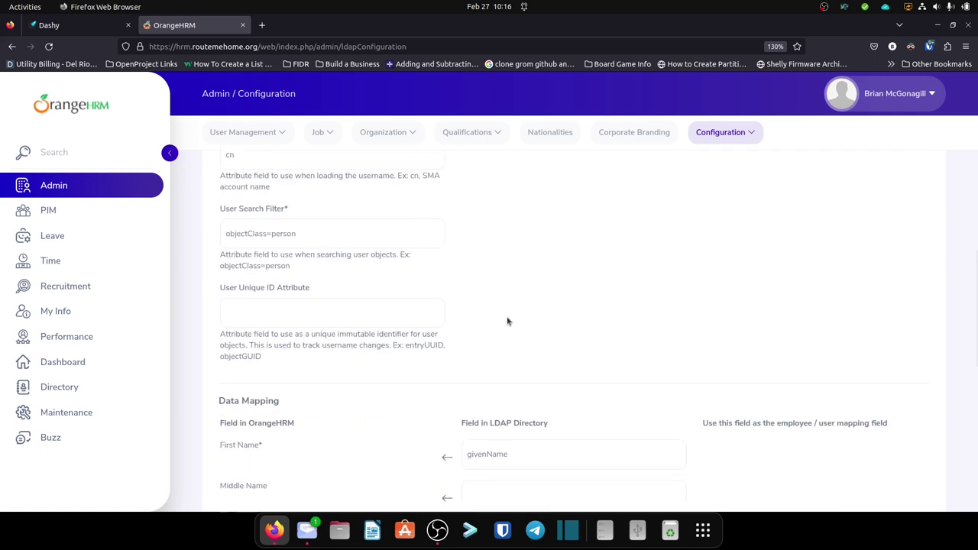
{"action": "scroll", "coordinate": [506, 321], "scroll_direction": "down", "scroll_amount": 3}
{"action": "scroll", "coordinate": [506, 323], "scroll_direction": "up", "scroll_amount": 13}
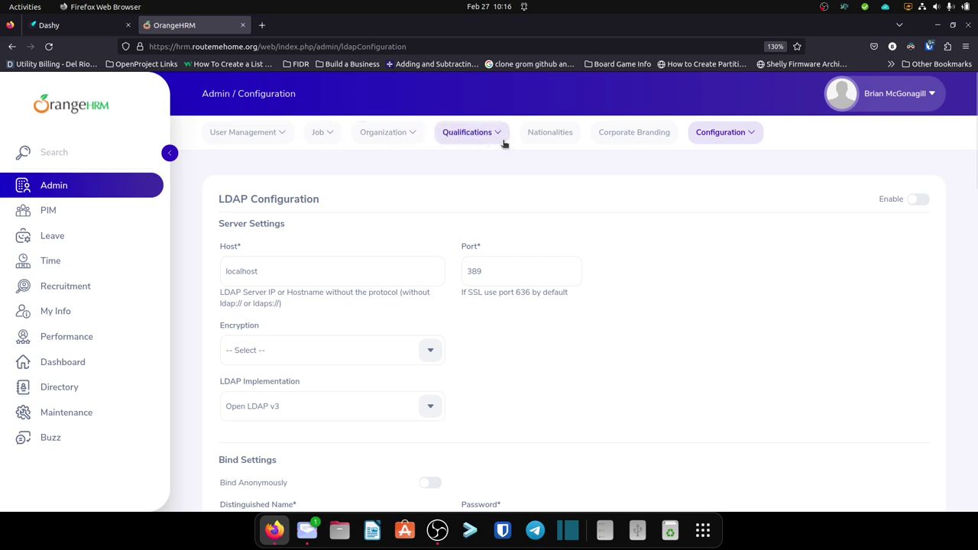
Step: Open the Job settings menu twice, closing it each time without choosing a page
{"action": "left_click", "coordinate": [320, 135]}
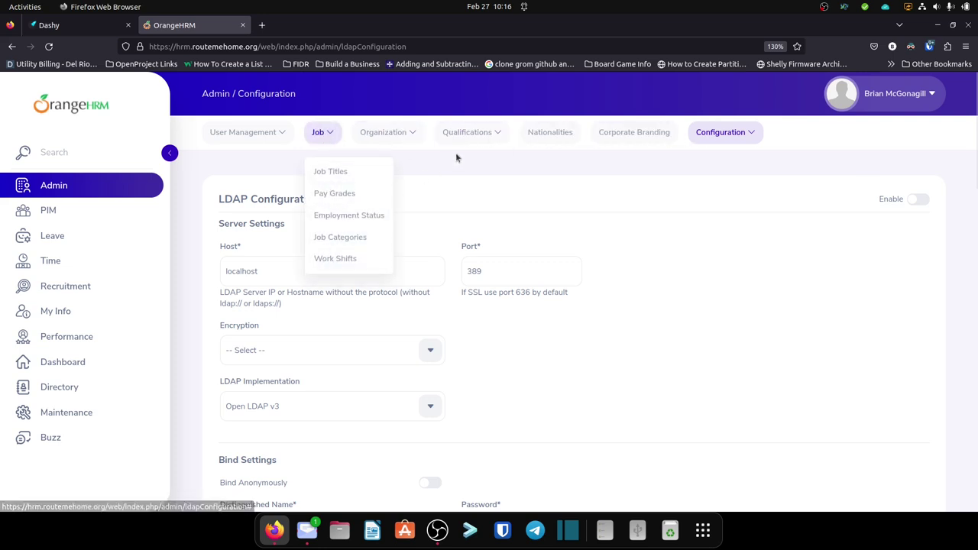
{"action": "left_click", "coordinate": [477, 163]}
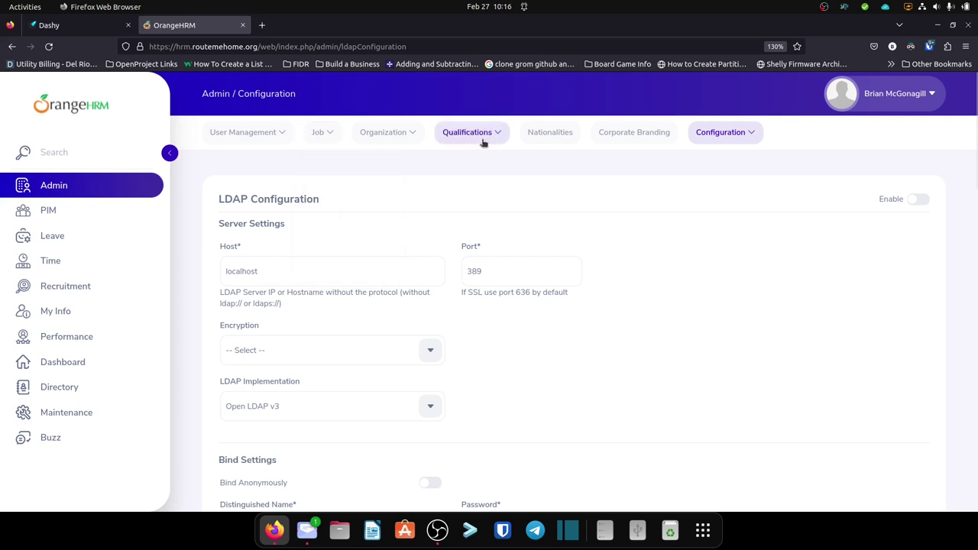
{"action": "left_click", "coordinate": [321, 135]}
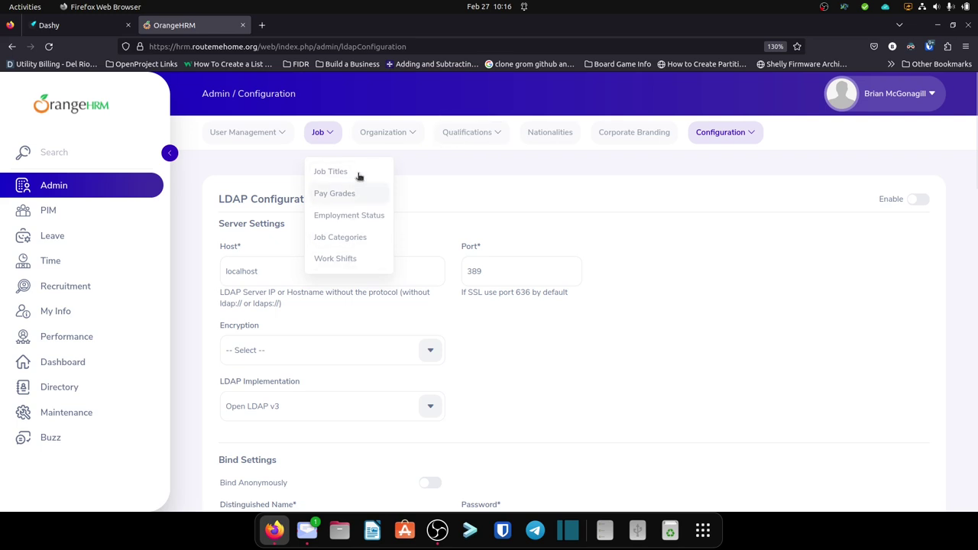
{"action": "left_click", "coordinate": [444, 168]}
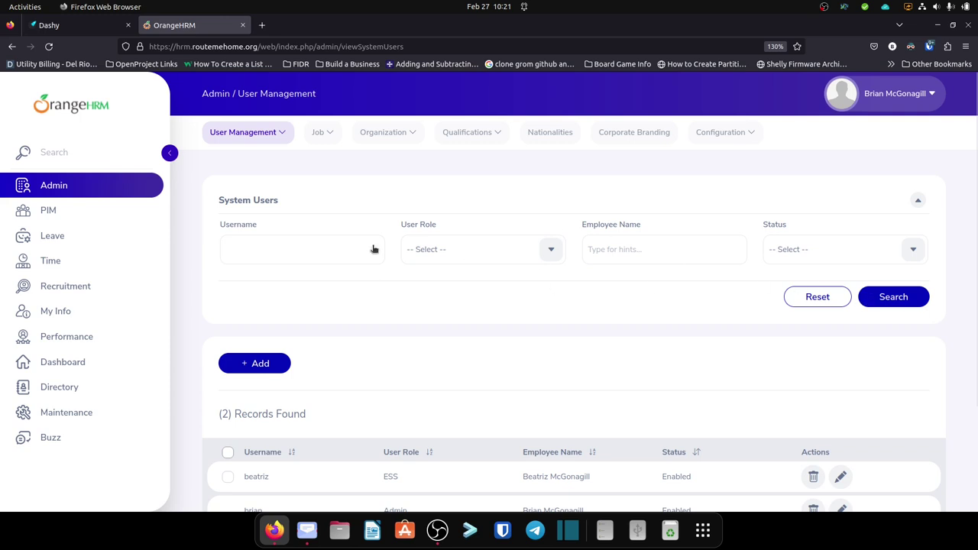
Step: Begin a new ESS system user, typing 'bee' into the employee name field
{"action": "scroll", "coordinate": [357, 295], "scroll_direction": "down", "scroll_amount": 2}
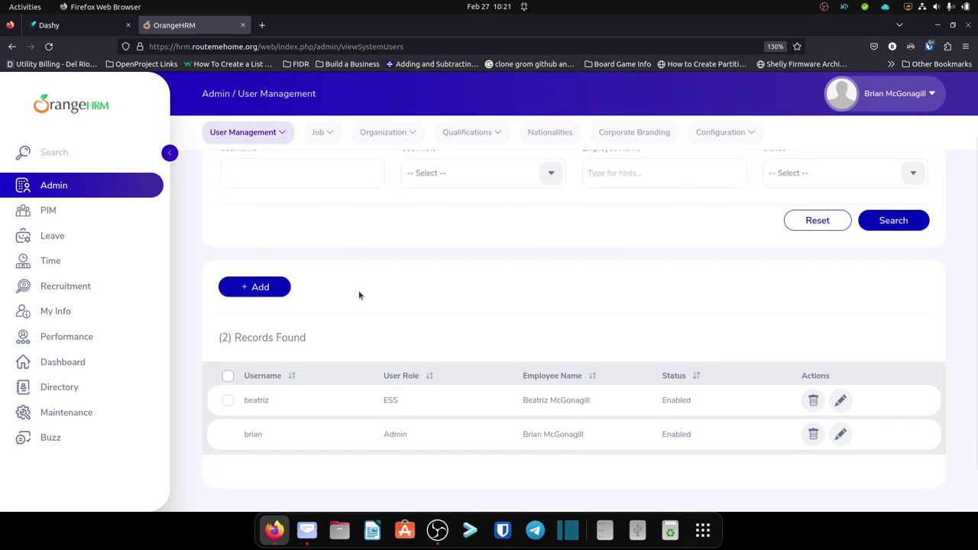
{"action": "scroll", "coordinate": [322, 280], "scroll_direction": "down", "scroll_amount": 1}
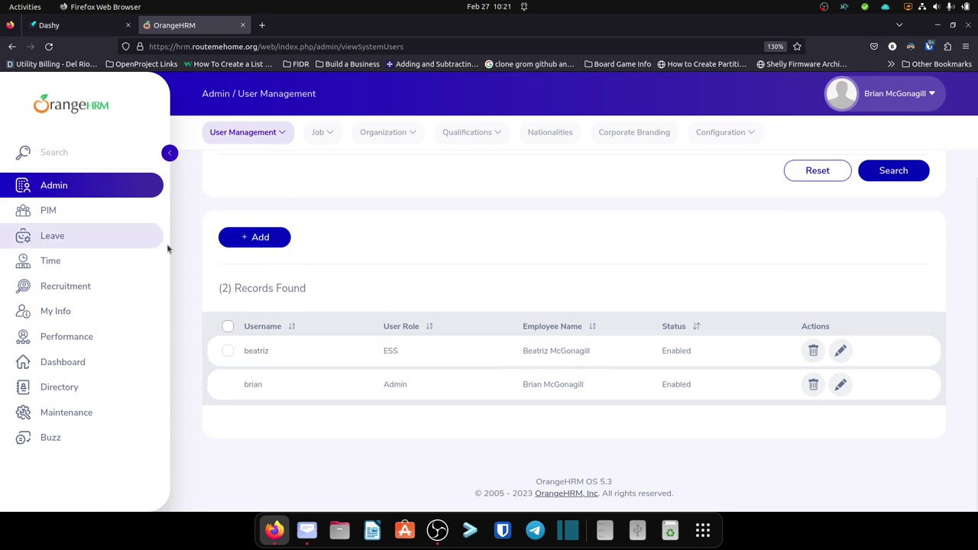
{"action": "left_click", "coordinate": [257, 237]}
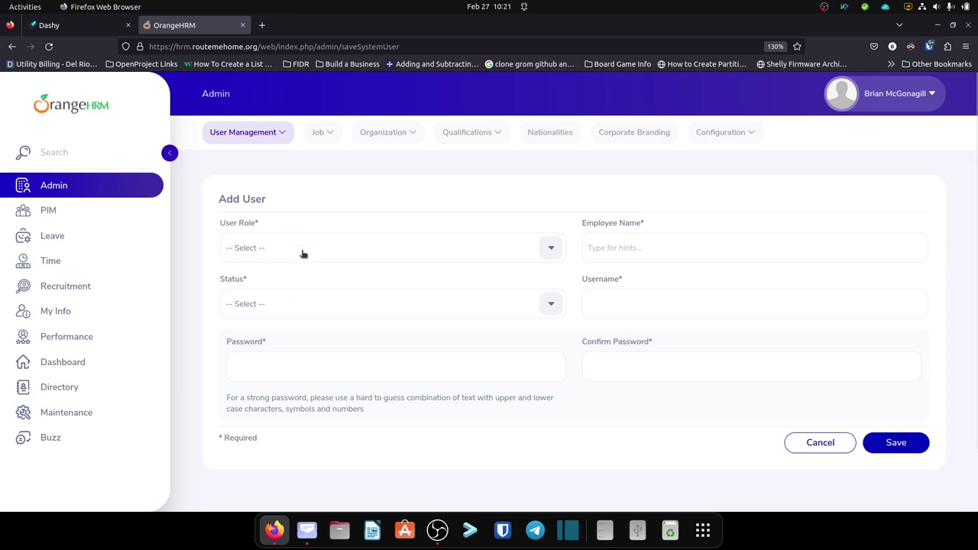
{"action": "left_click", "coordinate": [303, 253]}
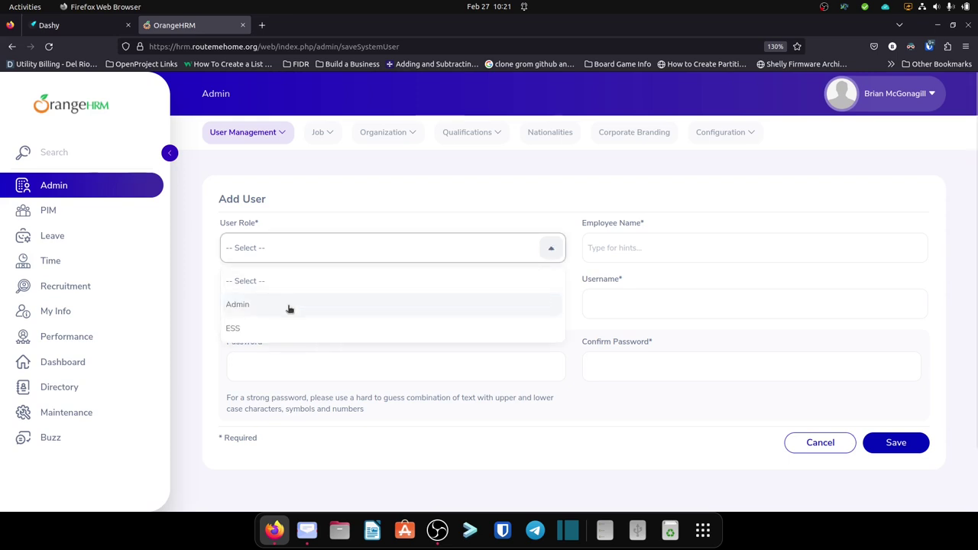
{"action": "left_click", "coordinate": [277, 328]}
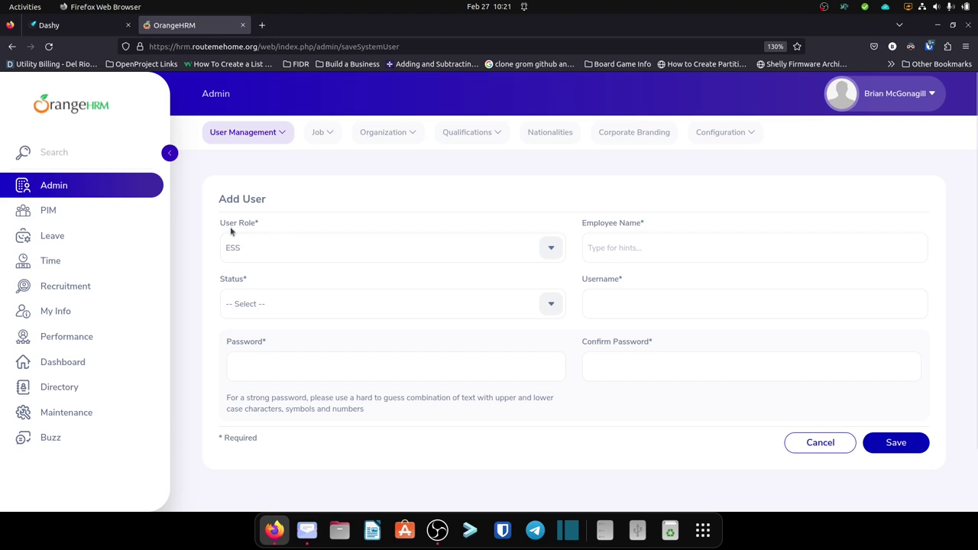
{"action": "left_click", "coordinate": [618, 252]}
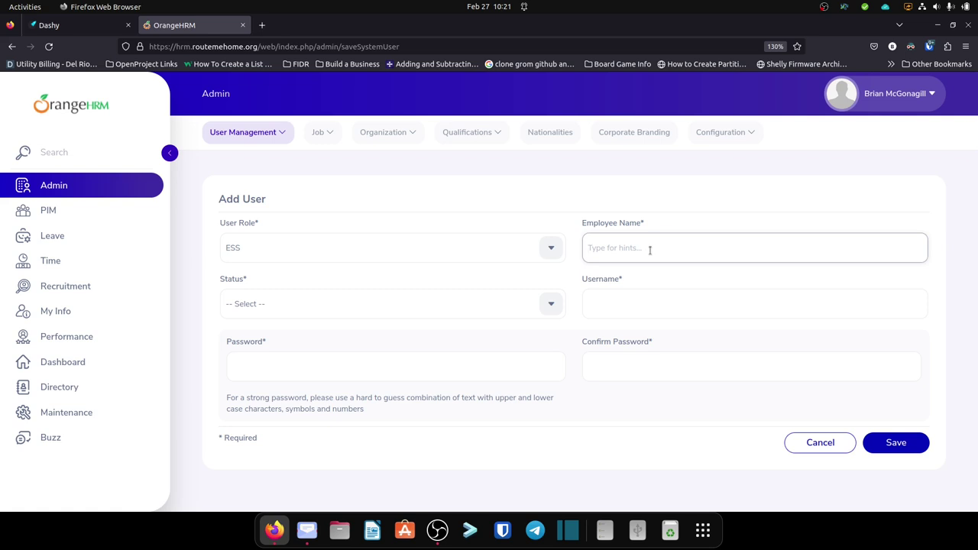
{"action": "type", "text": "b"}
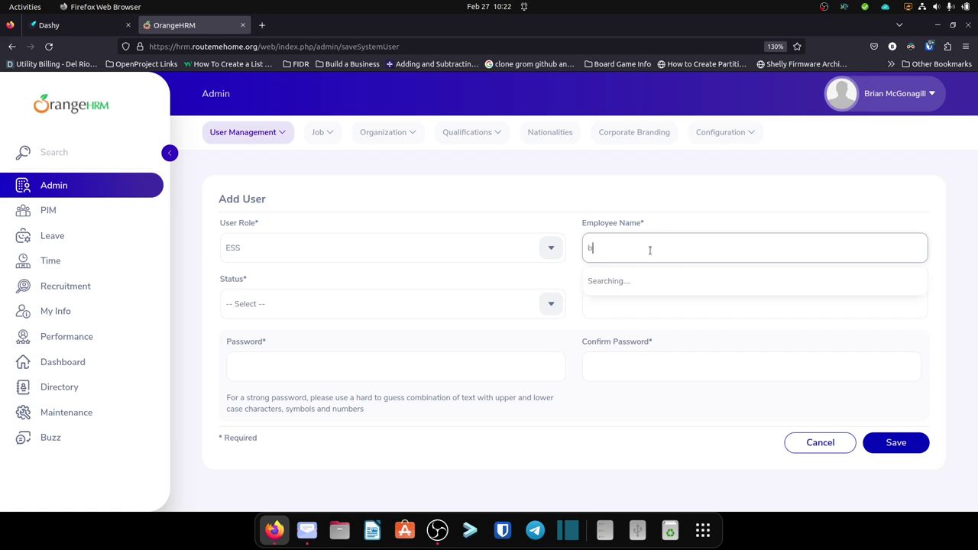
{"action": "type", "text": "ee"}
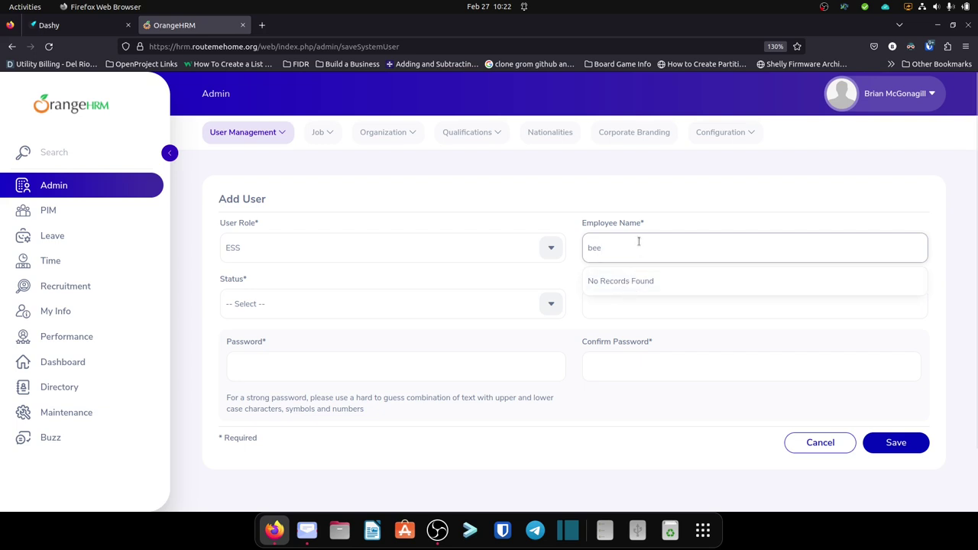
{"action": "key", "text": "BackSpace"}
{"action": "key", "text": "BackSpace"}
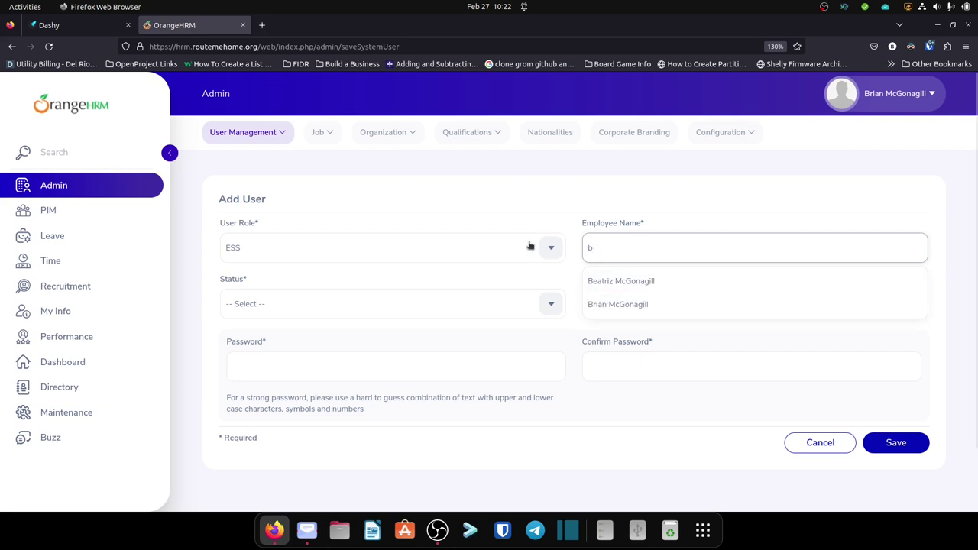
{"action": "left_click", "coordinate": [323, 205]}
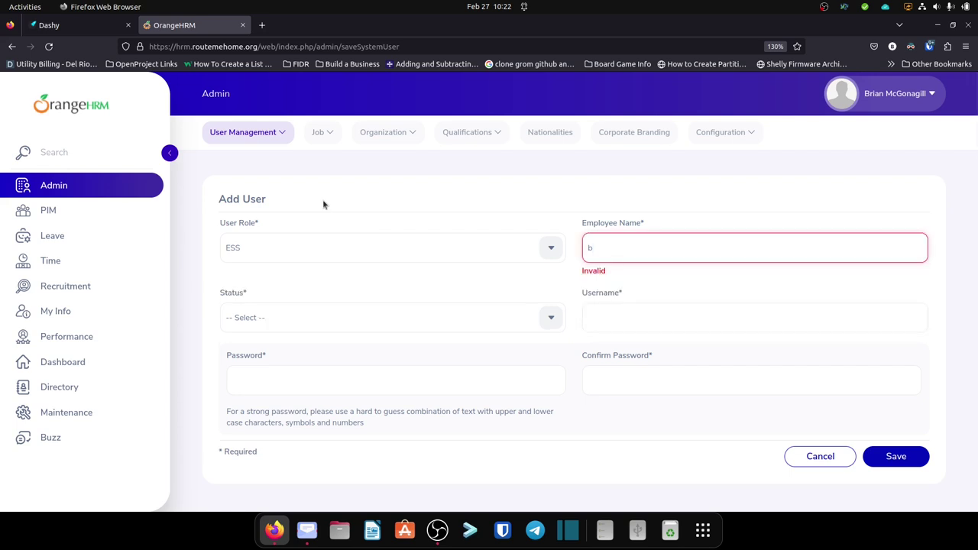
Step: Cancel the unsaved system user and go to the PIM employee records
{"action": "left_click", "coordinate": [814, 463]}
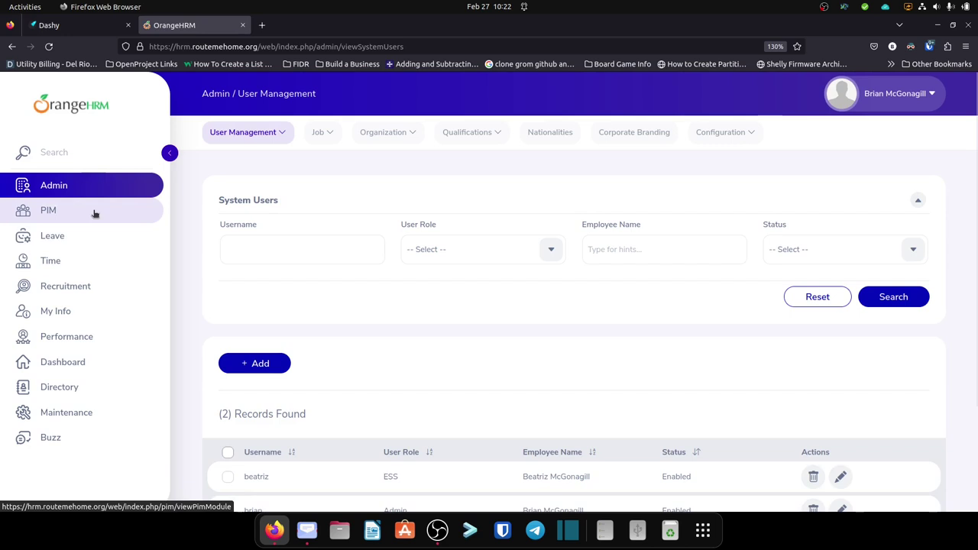
{"action": "left_click", "coordinate": [49, 215]}
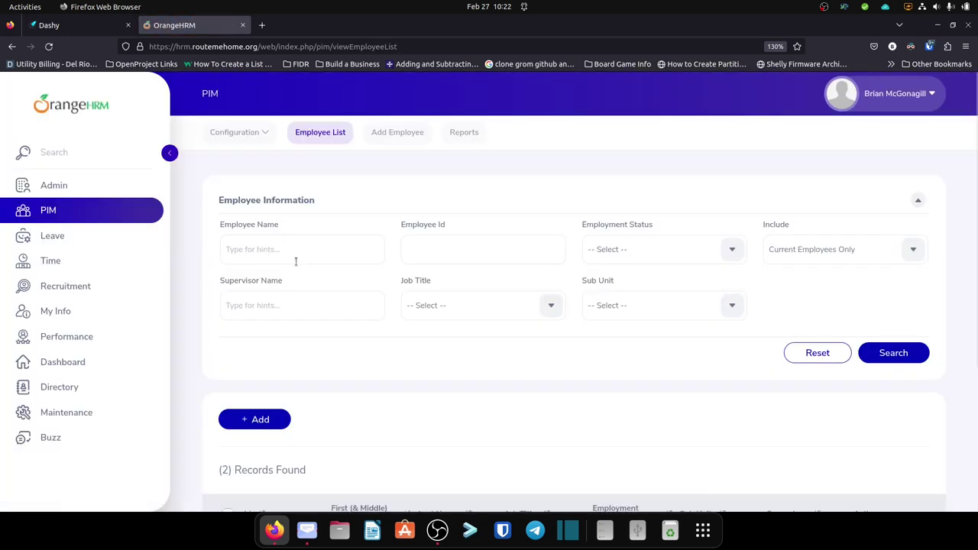
{"action": "scroll", "coordinate": [298, 259], "scroll_direction": "down", "scroll_amount": 3}
Step: Open Add Employee and enter the new hire's first name, middle initial and last name
{"action": "left_click", "coordinate": [262, 267]}
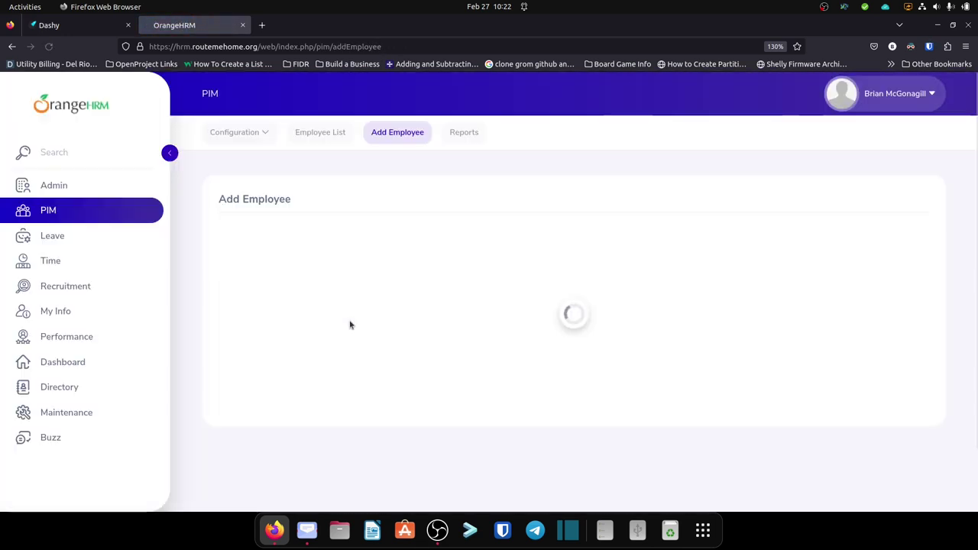
{"action": "left_click", "coordinate": [480, 253]}
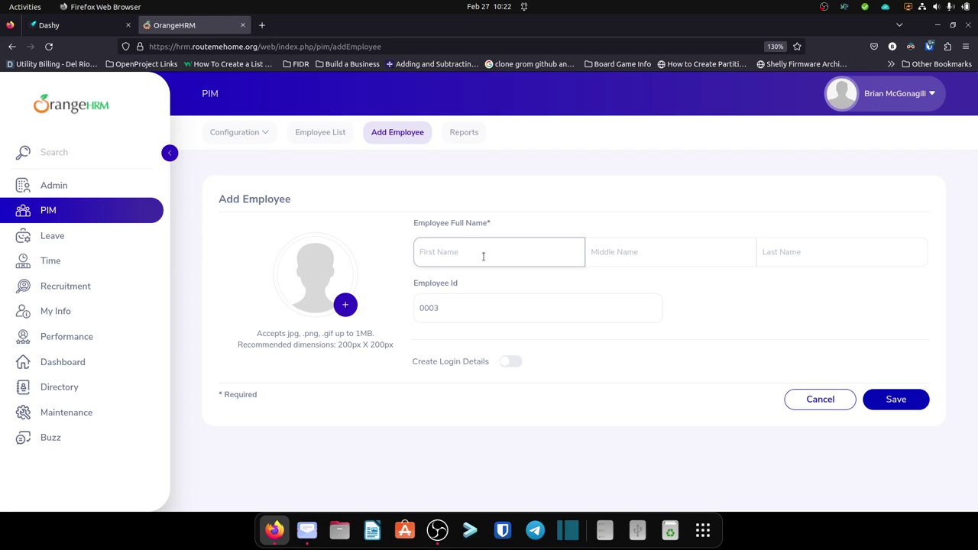
{"action": "key", "text": "Tab"}
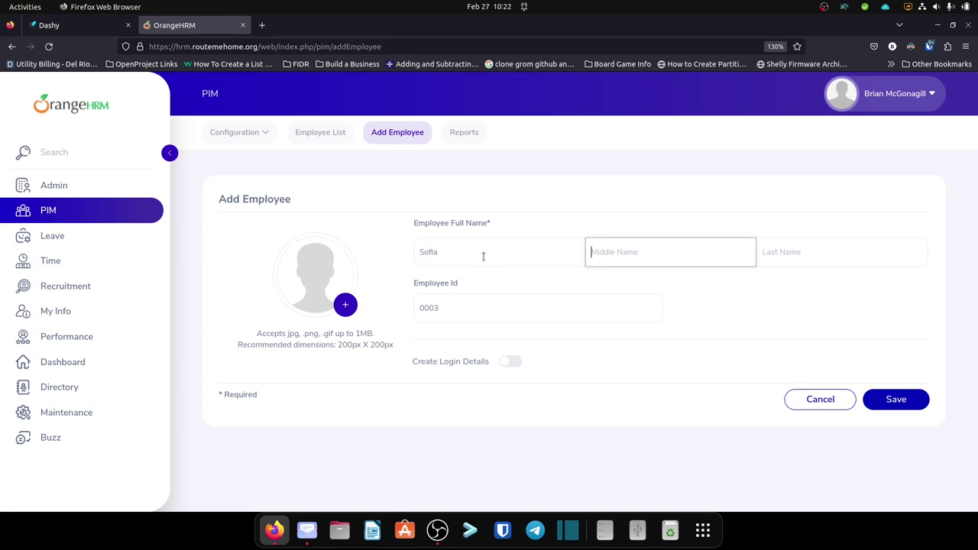
{"action": "key", "text": "Tab"}
{"action": "key", "text": "Tab"}
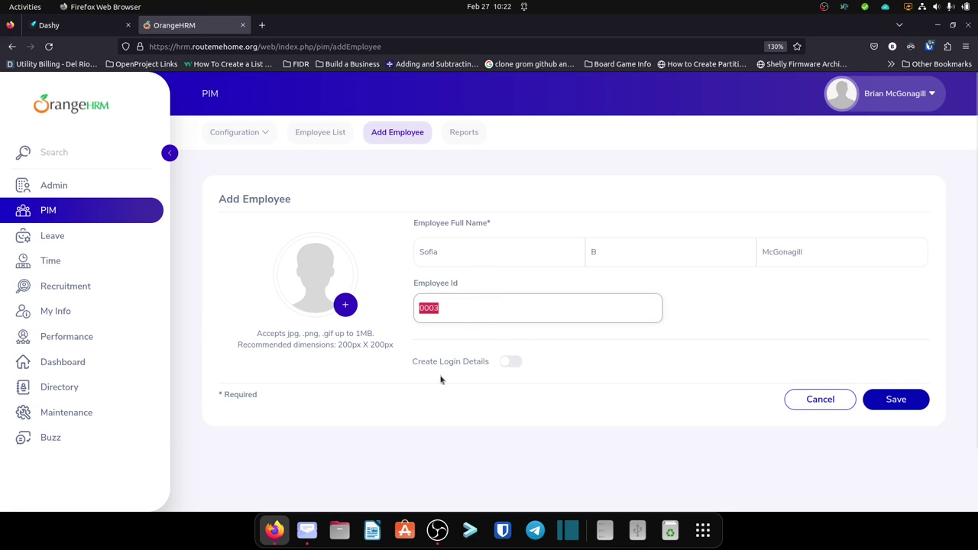
Step: Enable login details and enter a firstname.lastname username for the employee
{"action": "left_click", "coordinate": [504, 364]}
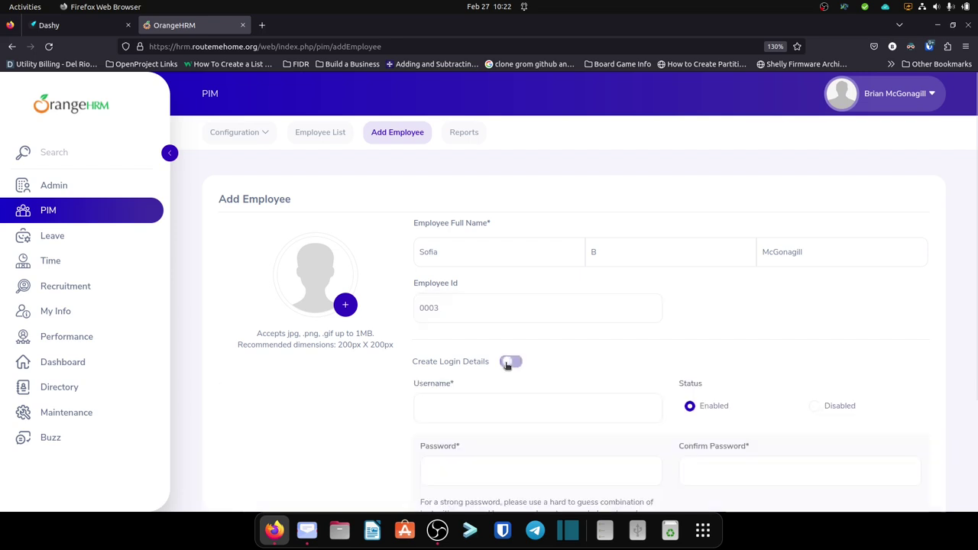
{"action": "scroll", "coordinate": [486, 331], "scroll_direction": "down", "scroll_amount": 3}
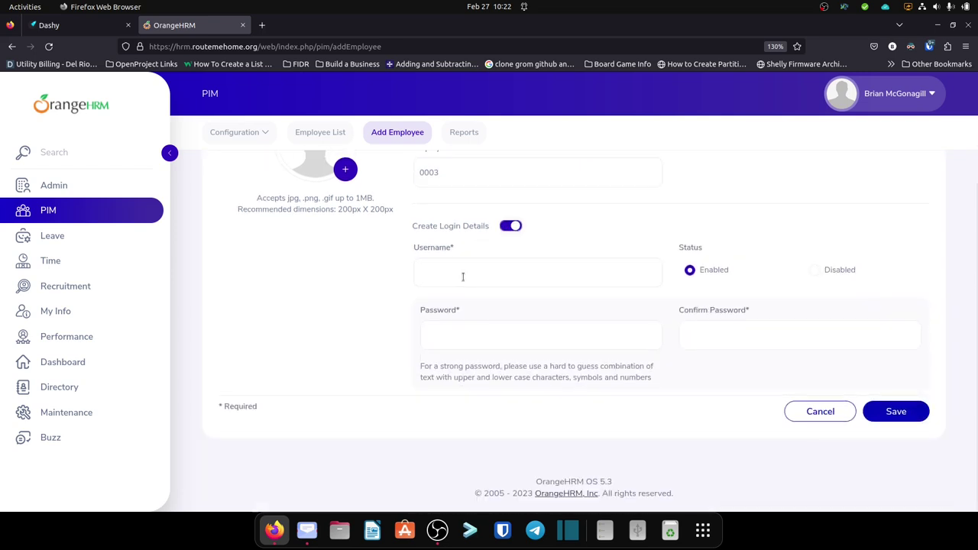
{"action": "left_click", "coordinate": [464, 276]}
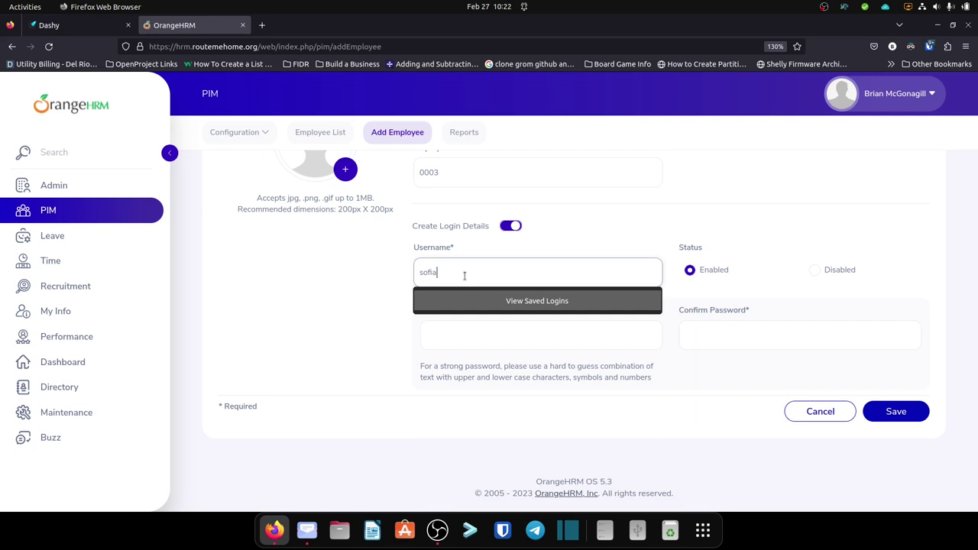
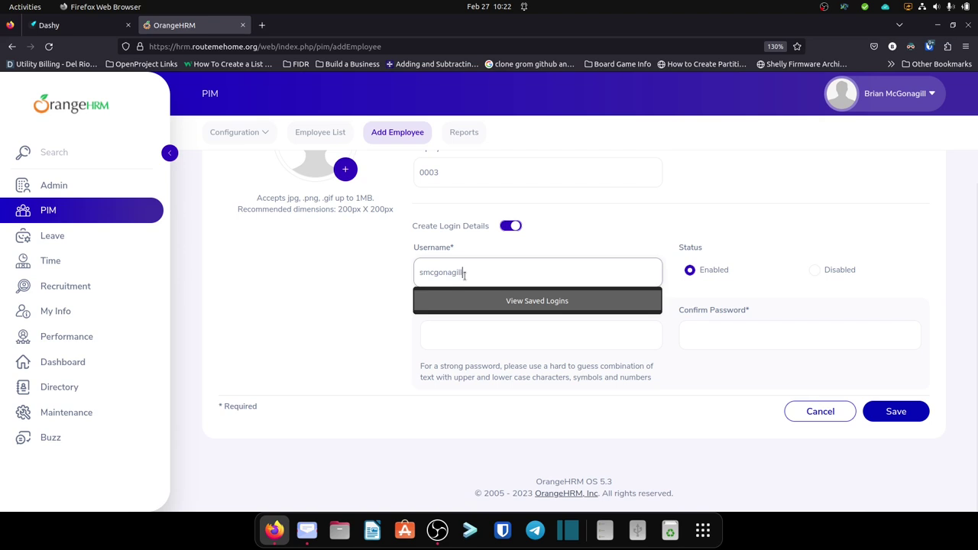
{"action": "key", "text": "ctrl+a"}
{"action": "key", "text": "BackSpace"}
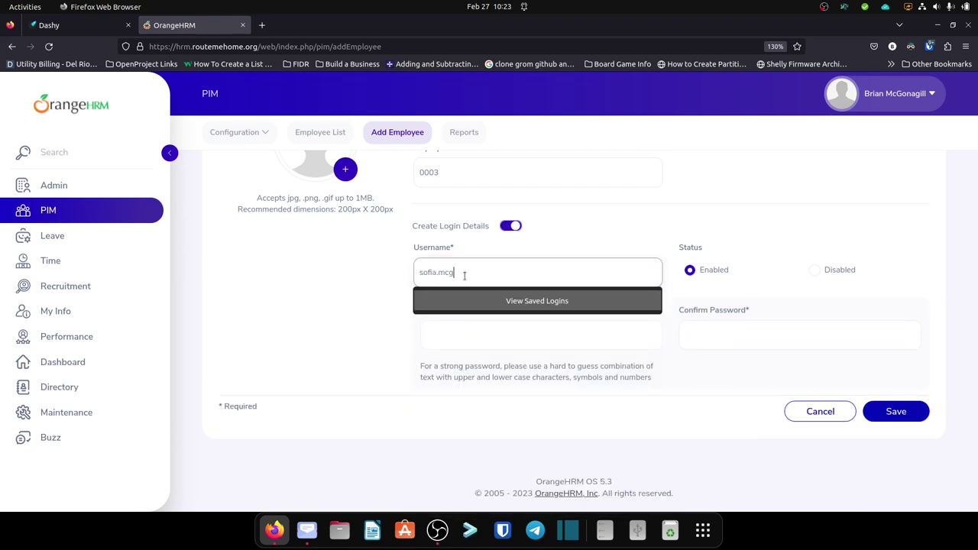
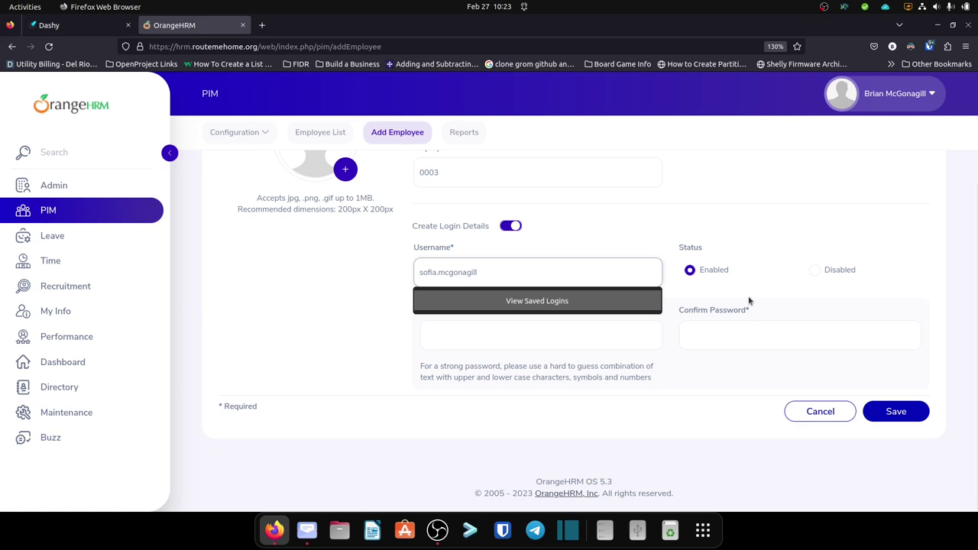
{"action": "left_click", "coordinate": [776, 306]}
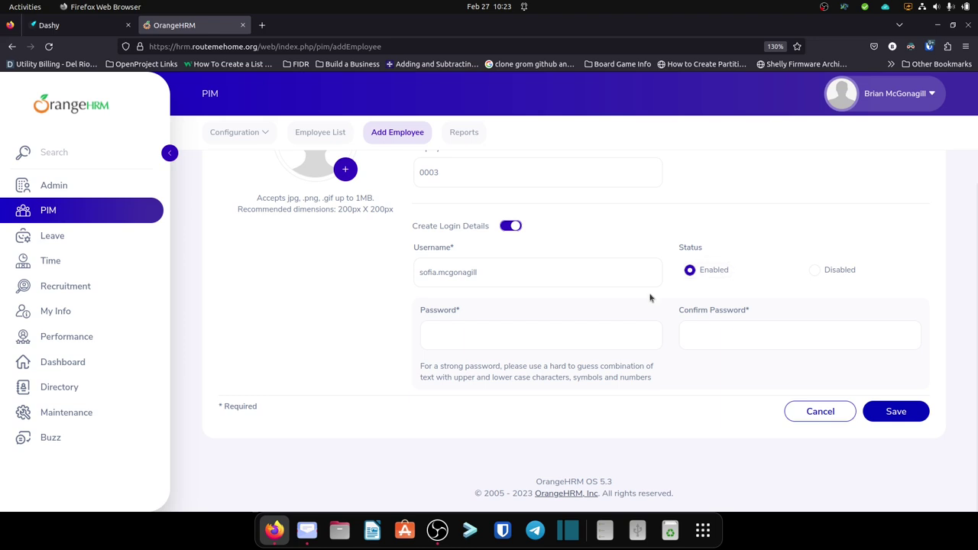
Step: Enter and confirm a strong password, then save the employee with login
{"action": "left_click", "coordinate": [451, 334]}
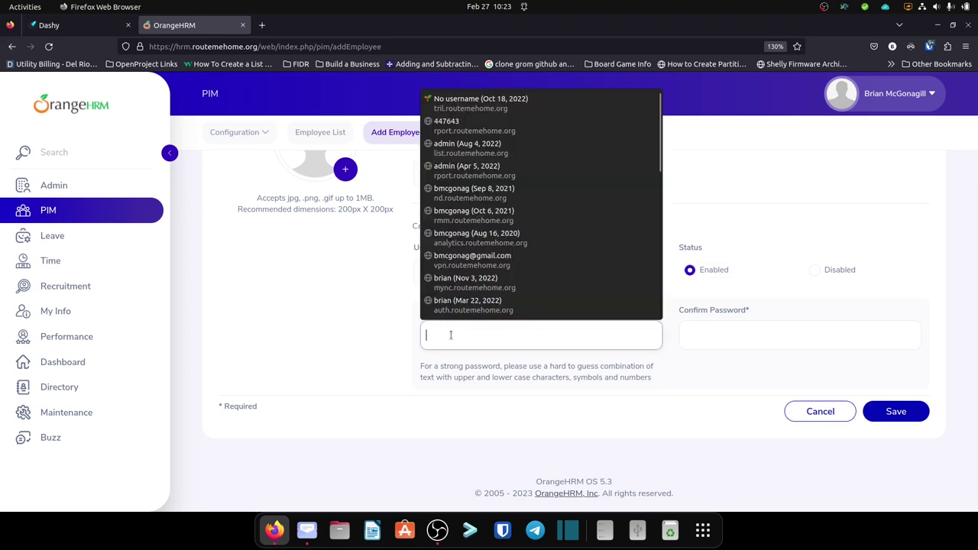
{"action": "type", "text": "••••••"}
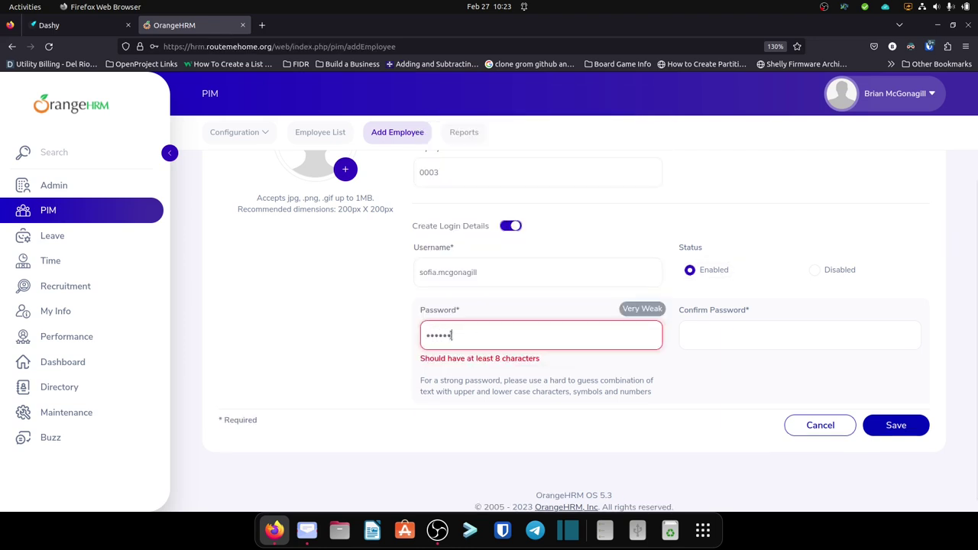
{"action": "type", "text": "••"}
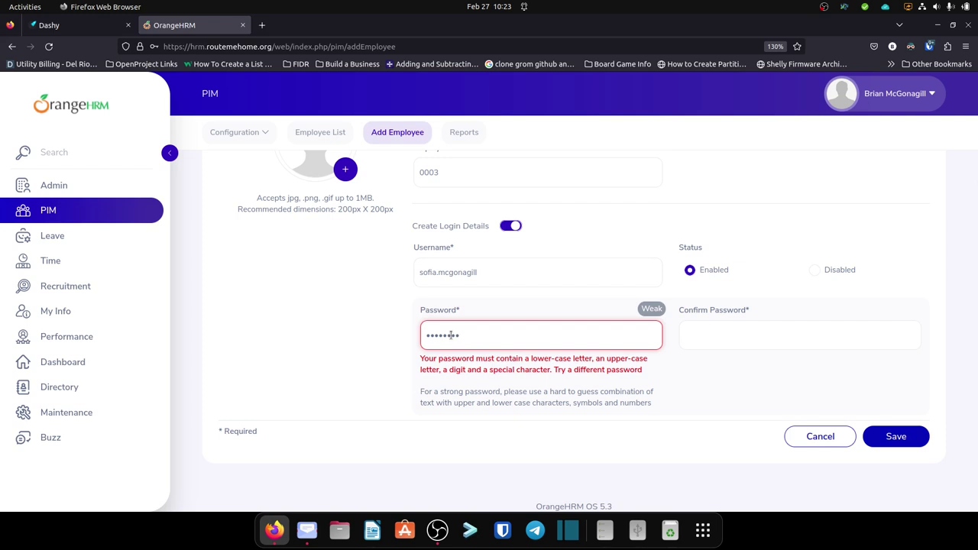
{"action": "key", "text": "BackSpace"}
{"action": "key", "text": "BackSpace"}
{"action": "key", "text": "BackSpace"}
{"action": "key", "text": "BackSpace"}
{"action": "key", "text": "BackSpace"}
{"action": "key", "text": "BackSpace"}
{"action": "key", "text": "BackSpace"}
{"action": "key", "text": "BackSpace"}
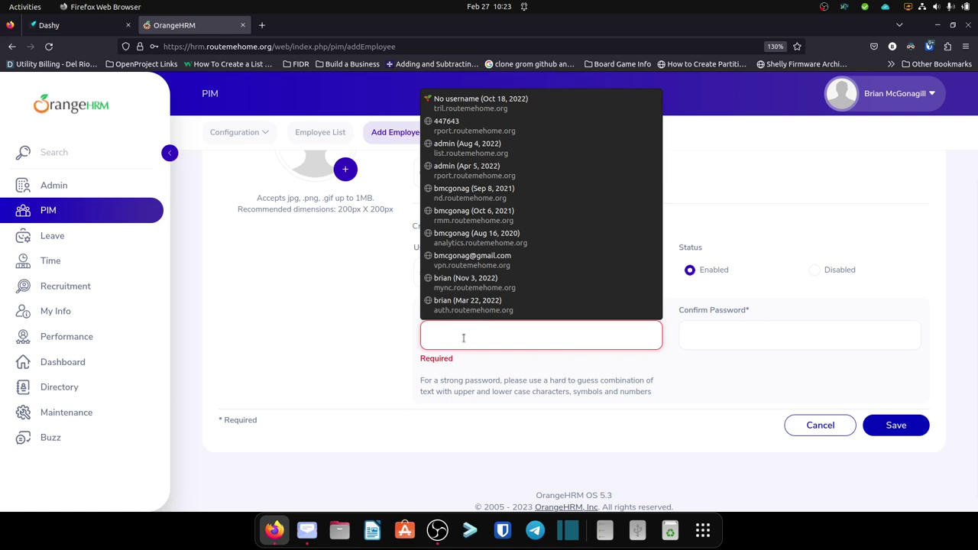
{"action": "type", "text": "•"}
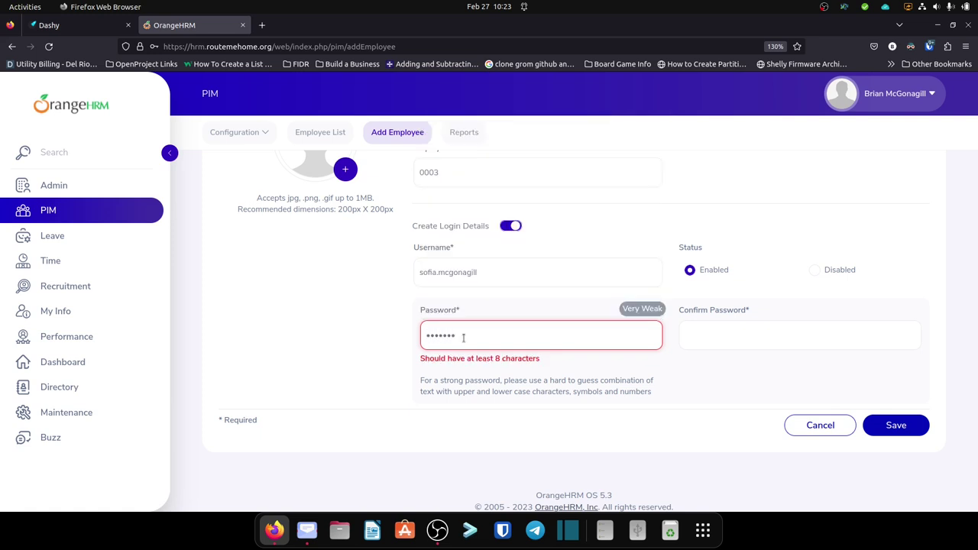
{"action": "type", "text": "•••••••"}
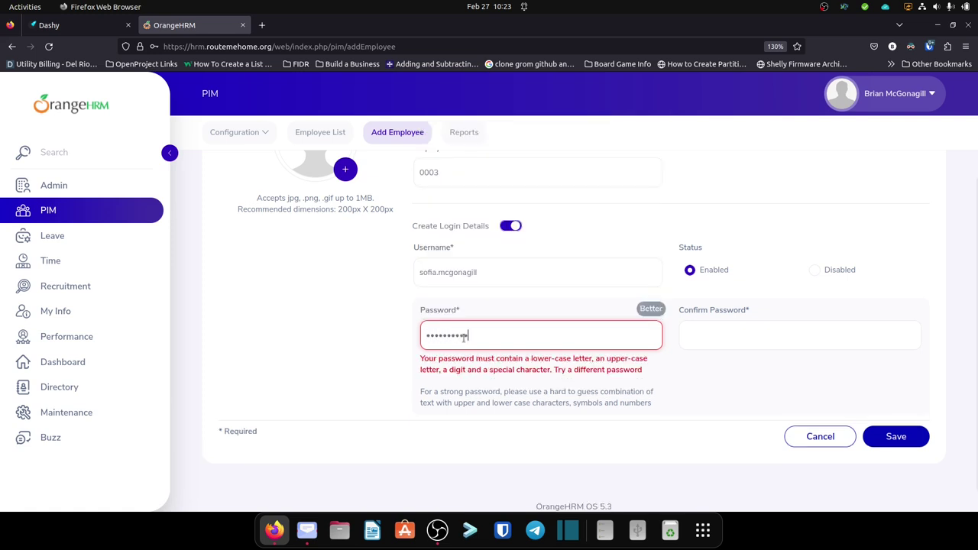
{"action": "type", "text": "•"}
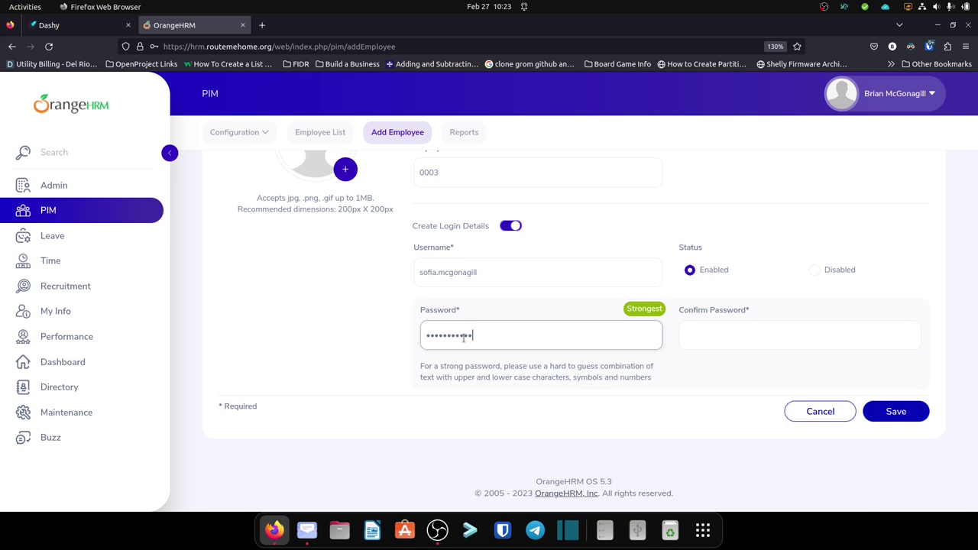
{"action": "key", "text": "Tab"}
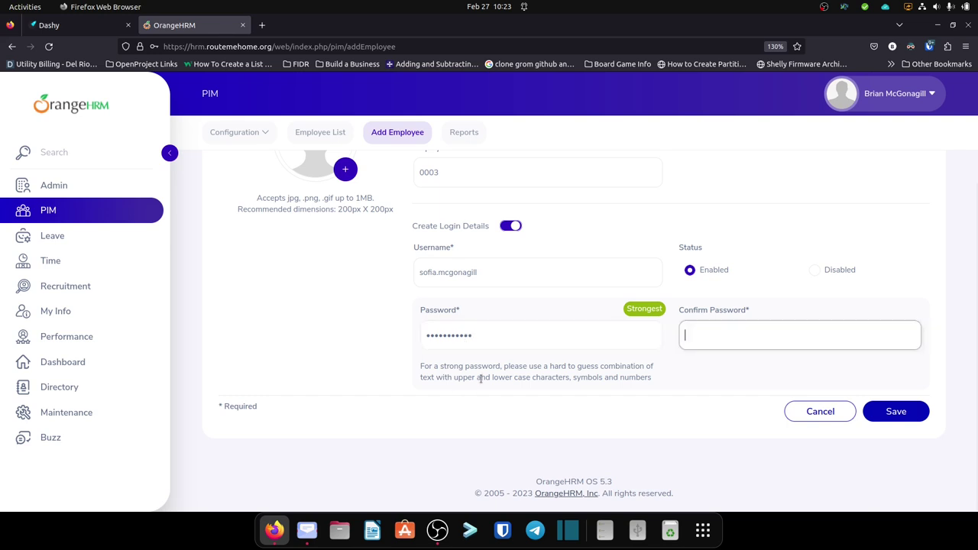
{"action": "type", "text": "•••••"}
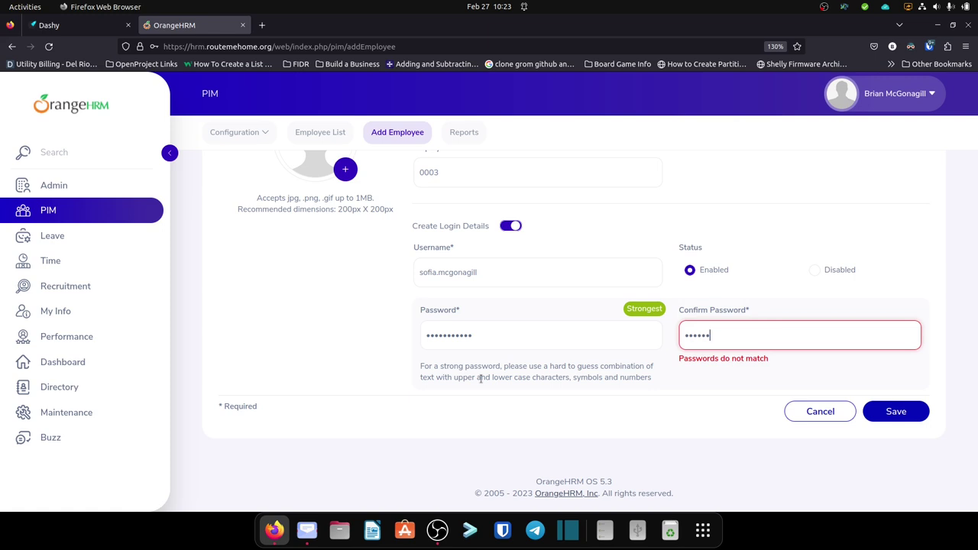
{"action": "type", "text": "••••••"}
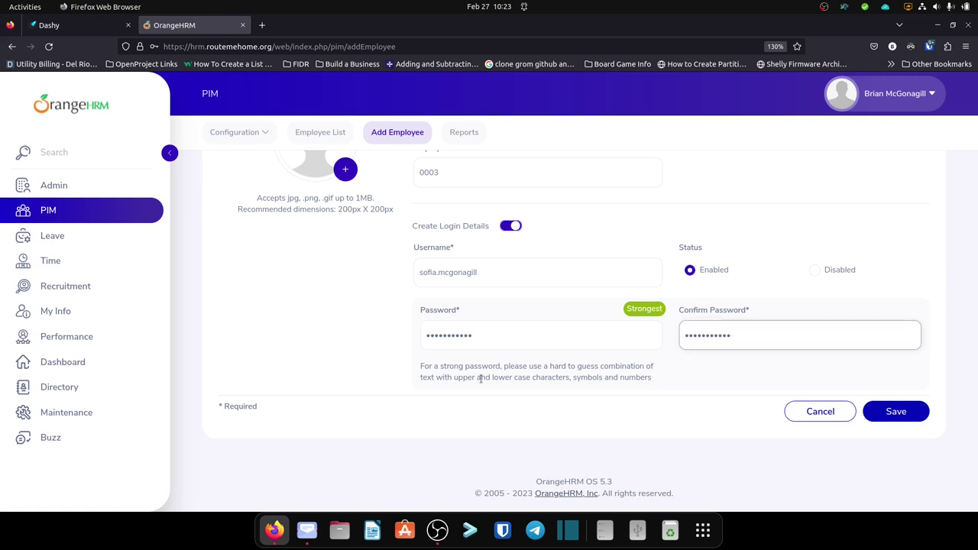
{"action": "left_click", "coordinate": [899, 413]}
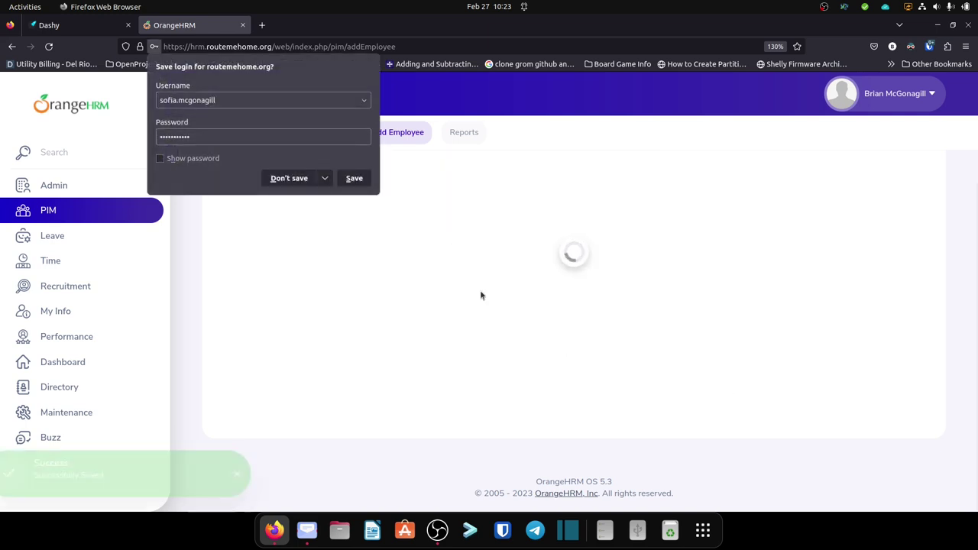
Step: Set the driver's license expiry date to 03-31-2026
{"action": "left_click", "coordinate": [289, 178]}
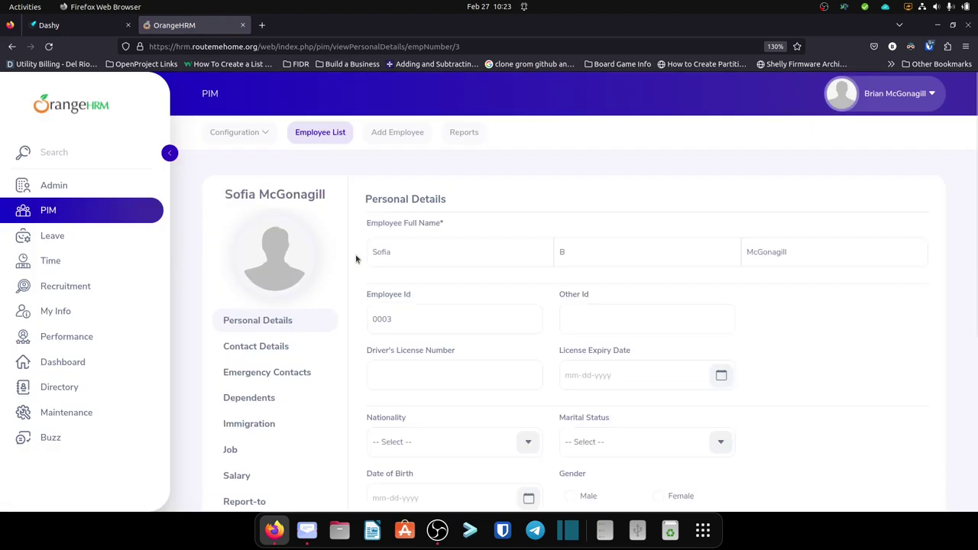
{"action": "scroll", "coordinate": [460, 306], "scroll_direction": "down", "scroll_amount": 2}
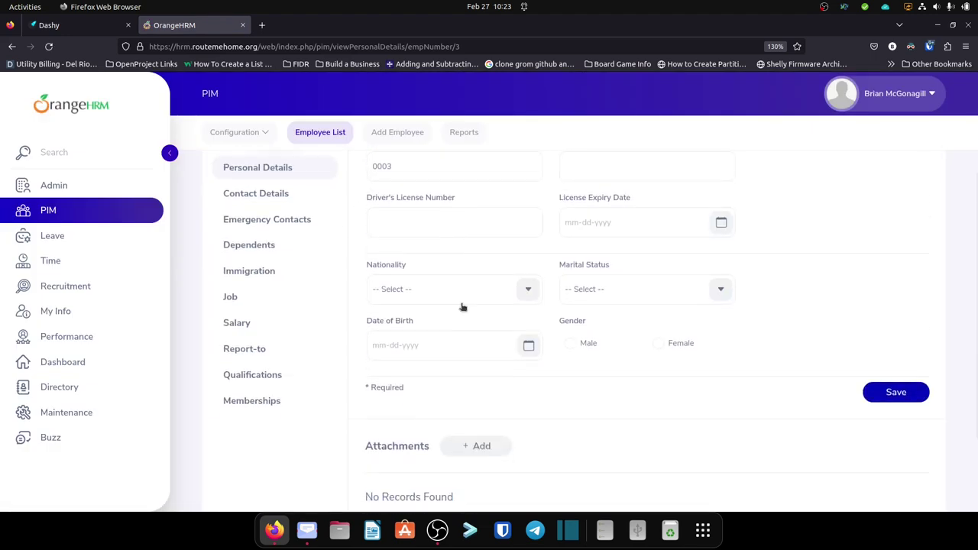
{"action": "scroll", "coordinate": [462, 306], "scroll_direction": "up", "scroll_amount": 2}
{"action": "left_click", "coordinate": [423, 299]}
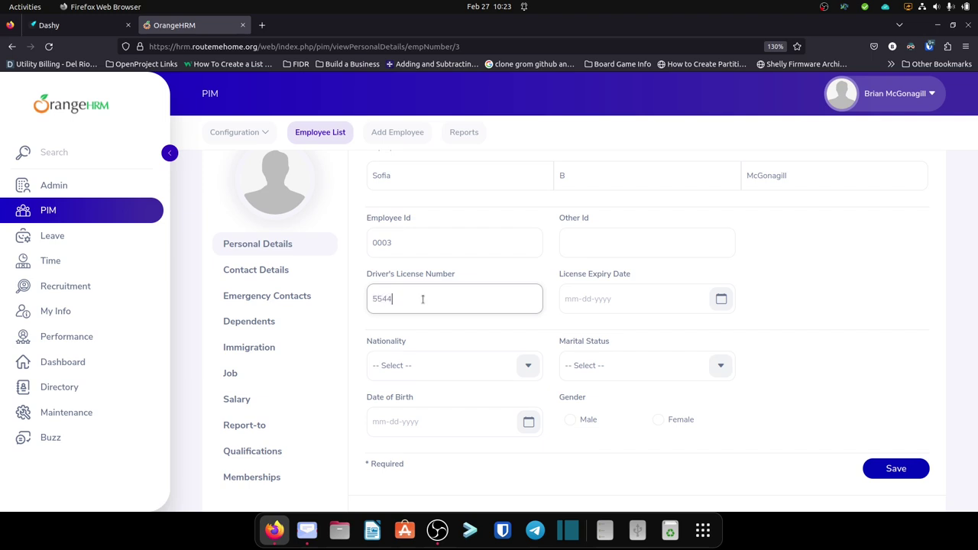
{"action": "key", "text": "Tab"}
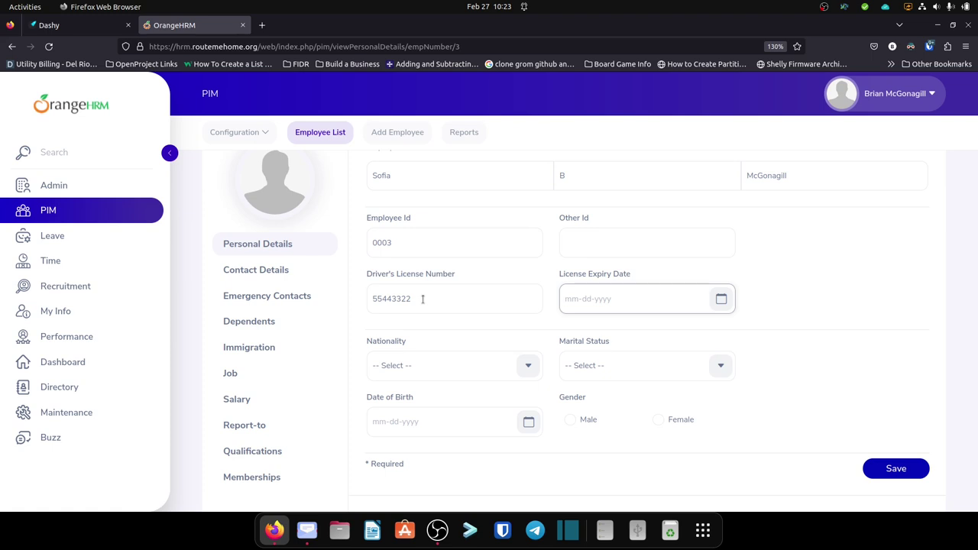
{"action": "type", "text": "03-31-2026"}
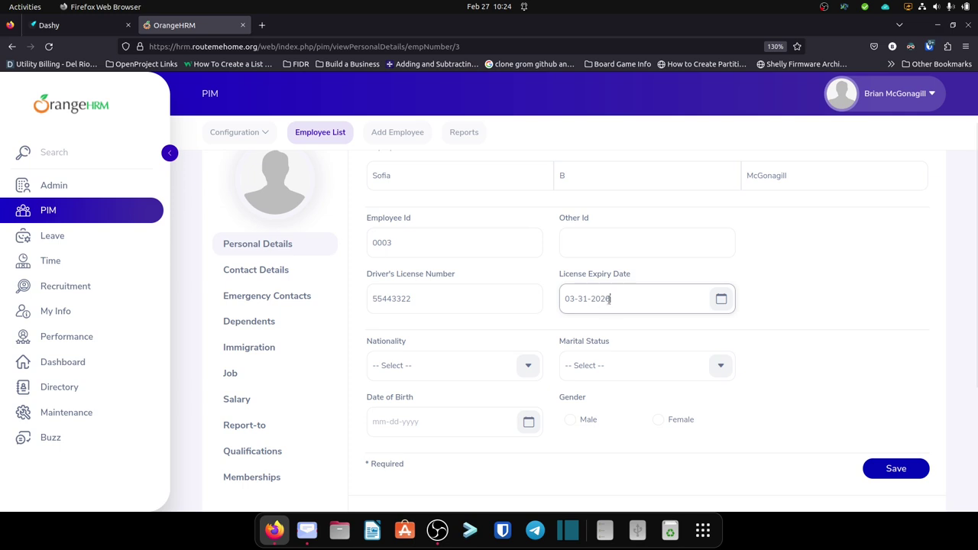
Step: Browse the nationality list and close it without choosing one
{"action": "scroll", "coordinate": [481, 305], "scroll_direction": "down", "scroll_amount": 2}
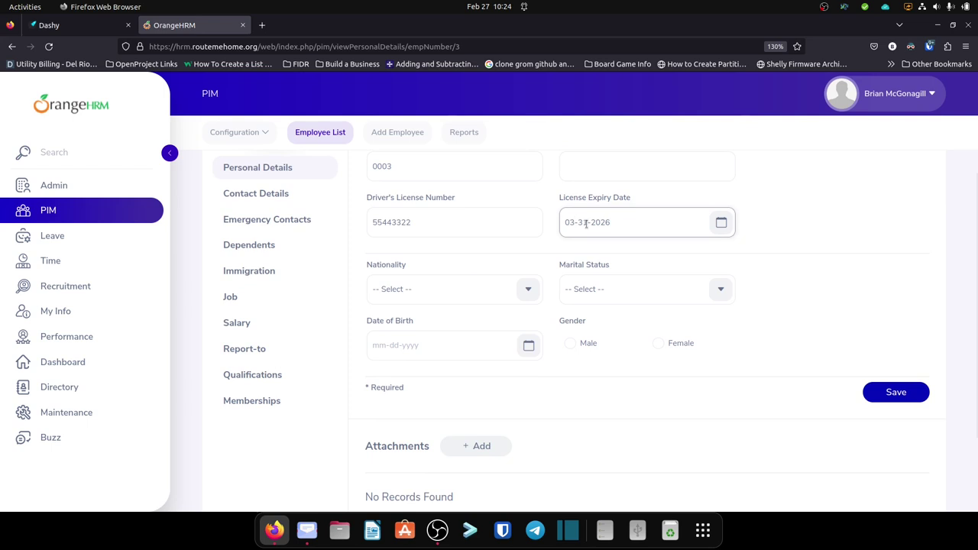
{"action": "left_click", "coordinate": [474, 294]}
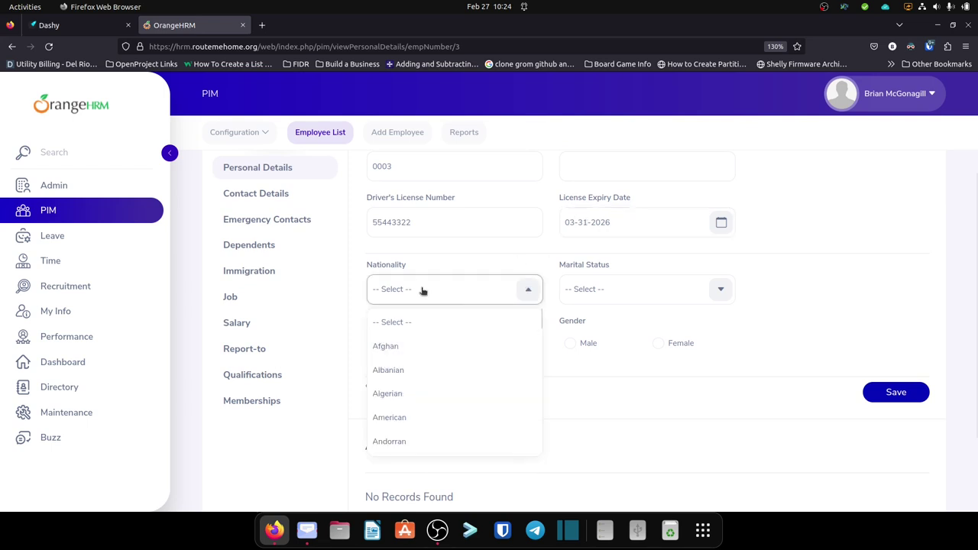
{"action": "scroll", "coordinate": [468, 394], "scroll_direction": "down", "scroll_amount": 1}
{"action": "scroll", "coordinate": [468, 394], "scroll_direction": "down", "scroll_amount": 20}
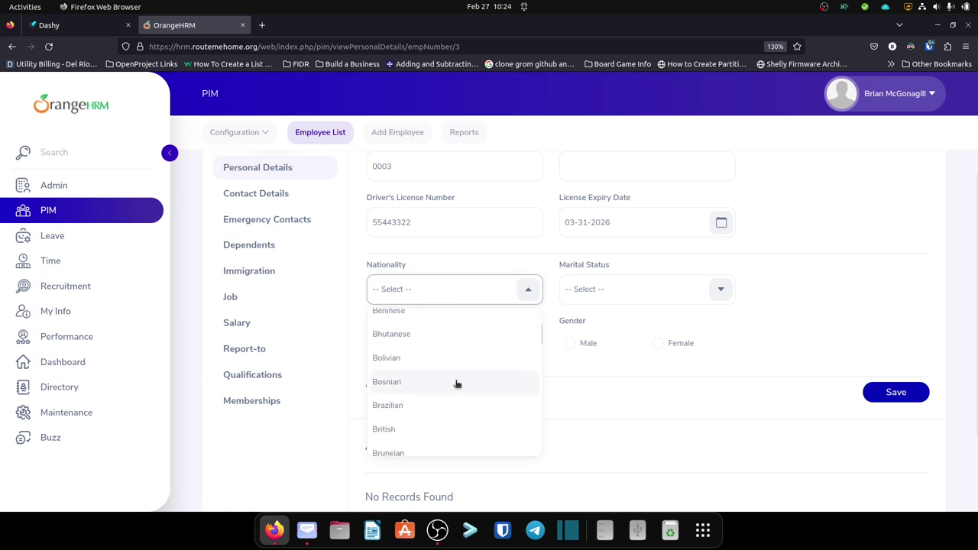
{"action": "scroll", "coordinate": [452, 367], "scroll_direction": "down", "scroll_amount": 15}
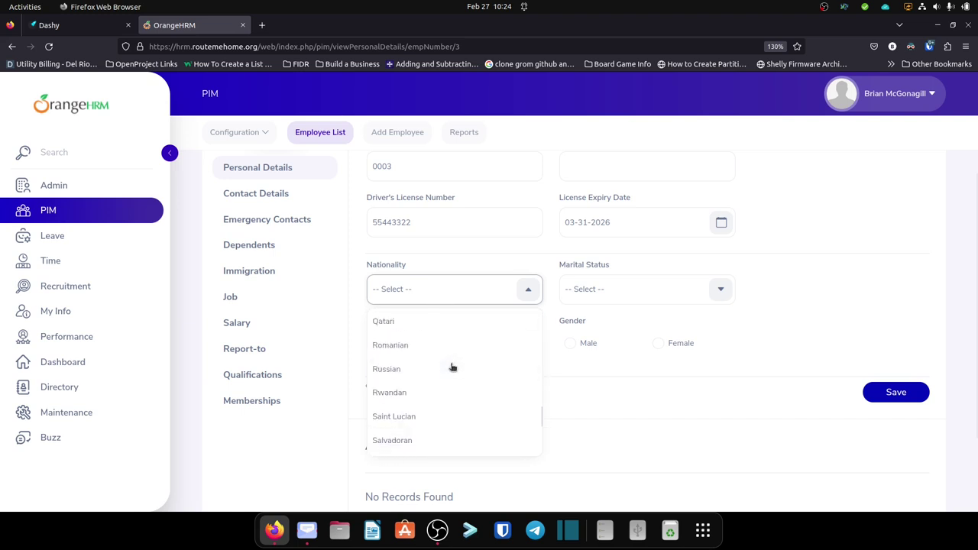
{"action": "scroll", "coordinate": [449, 372], "scroll_direction": "down", "scroll_amount": 6}
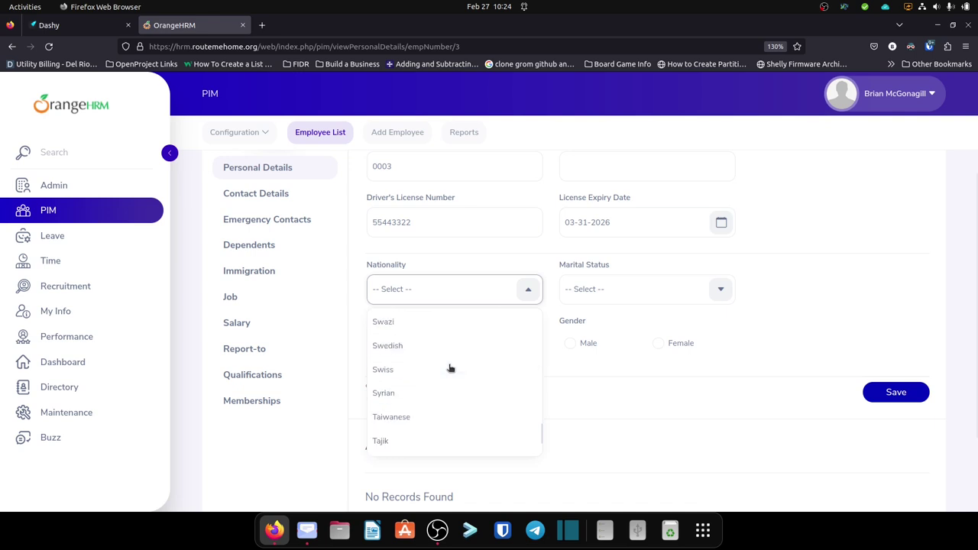
{"action": "scroll", "coordinate": [443, 376], "scroll_direction": "down", "scroll_amount": 3}
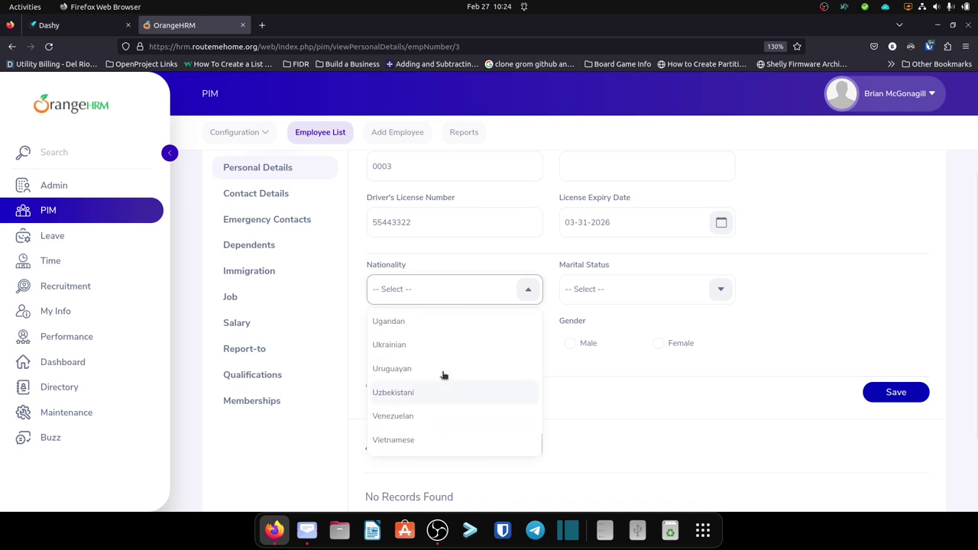
{"action": "scroll", "coordinate": [442, 367], "scroll_direction": "up", "scroll_amount": 2}
{"action": "left_click", "coordinate": [471, 264]}
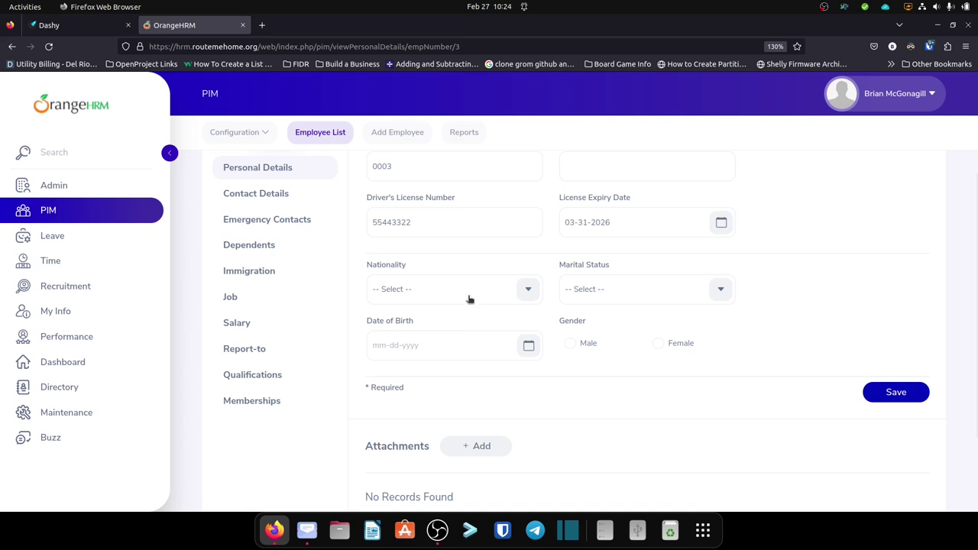
{"action": "left_click", "coordinate": [616, 294]}
{"action": "left_click", "coordinate": [612, 353]}
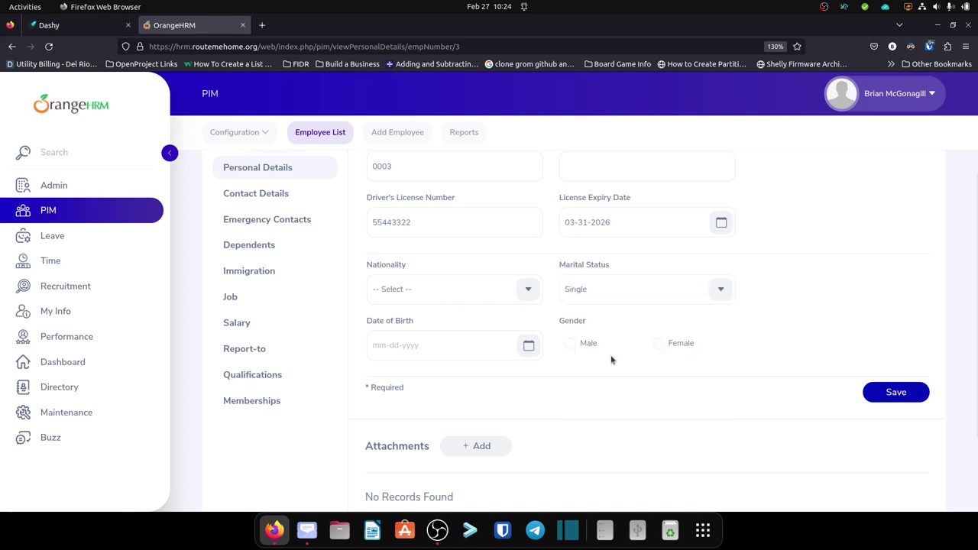
{"action": "left_click", "coordinate": [432, 347]}
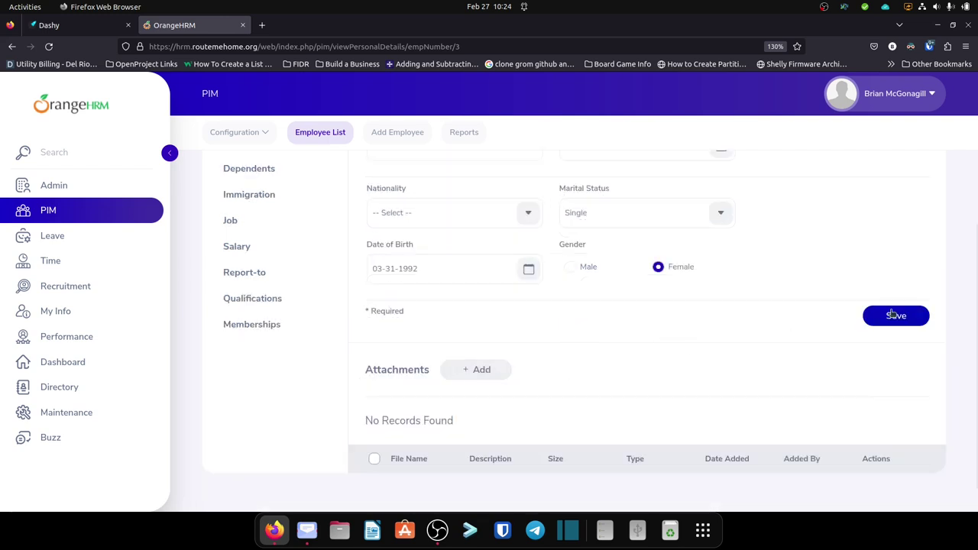
{"action": "left_click", "coordinate": [892, 314]}
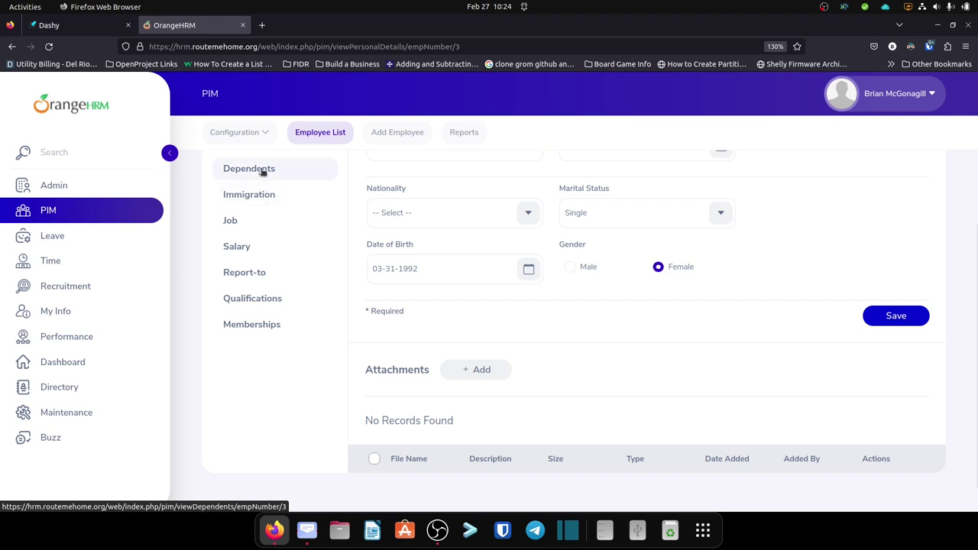
Step: On the Job page, set joined date 27 Feb 2023 and job title Software Engineer I
{"action": "left_click", "coordinate": [259, 222]}
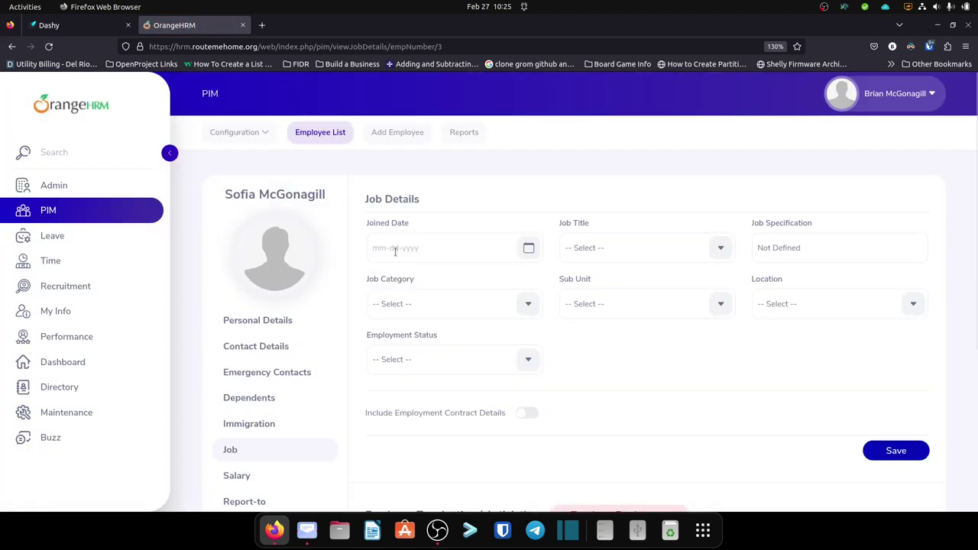
{"action": "left_click", "coordinate": [451, 252]}
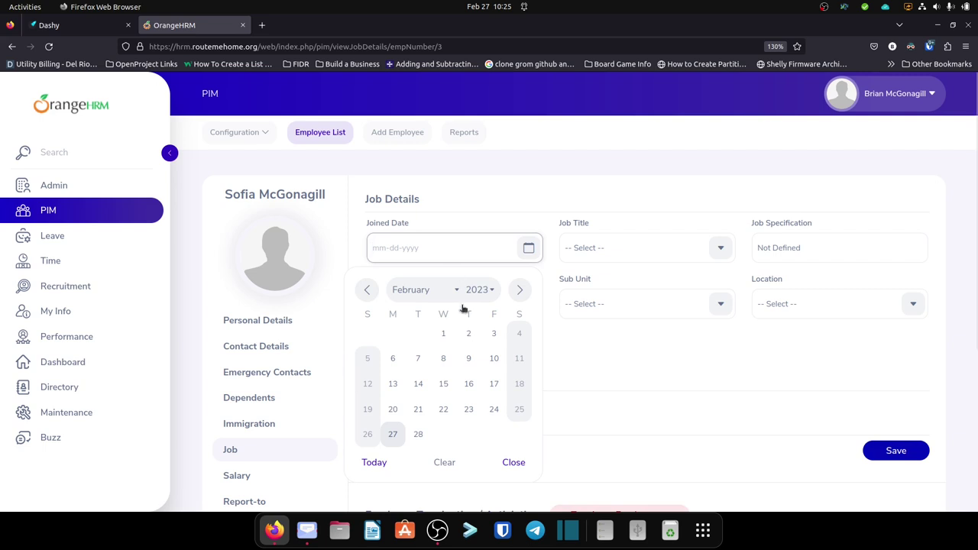
{"action": "left_click", "coordinate": [399, 433]}
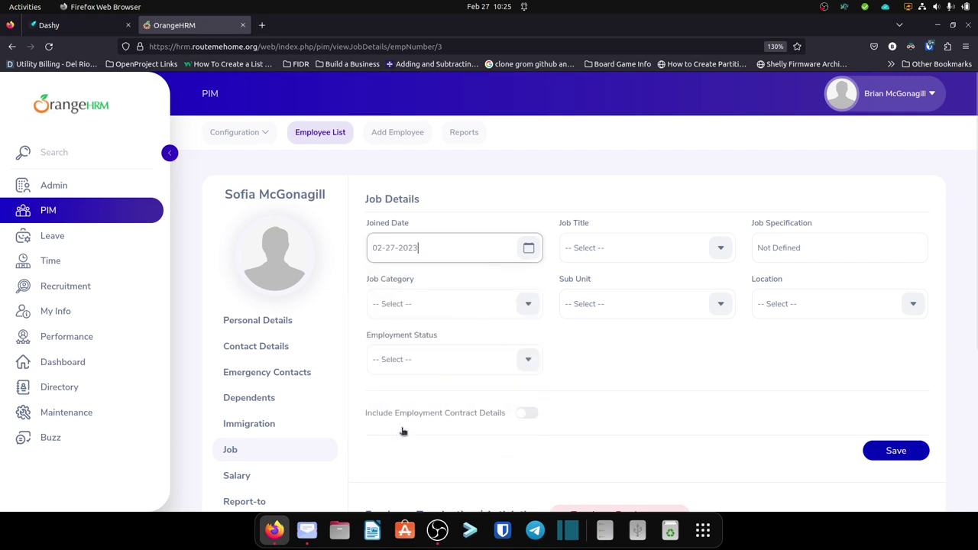
{"action": "left_click", "coordinate": [622, 251]}
{"action": "left_click", "coordinate": [632, 327]}
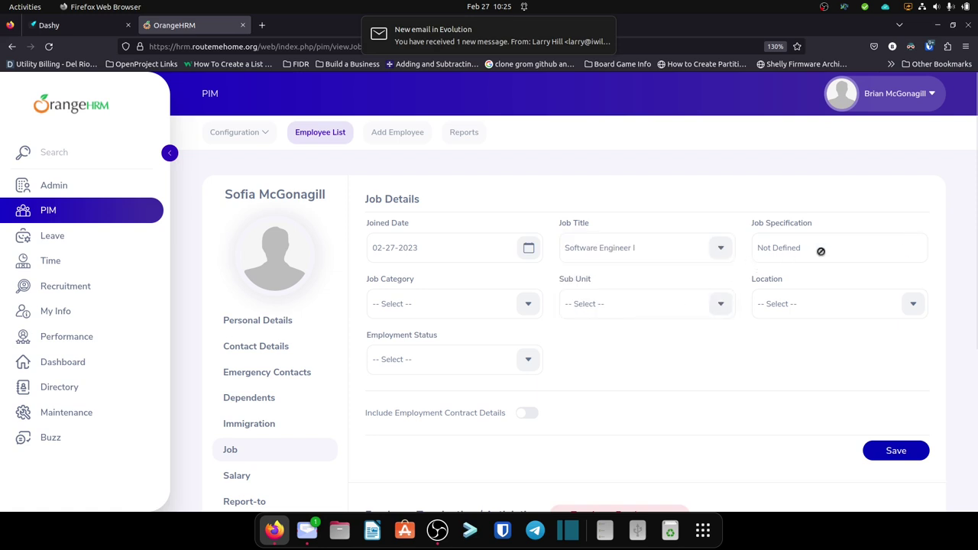
Step: Choose the Professionals category and Full Time status, then save the job details
{"action": "left_click", "coordinate": [448, 308]}
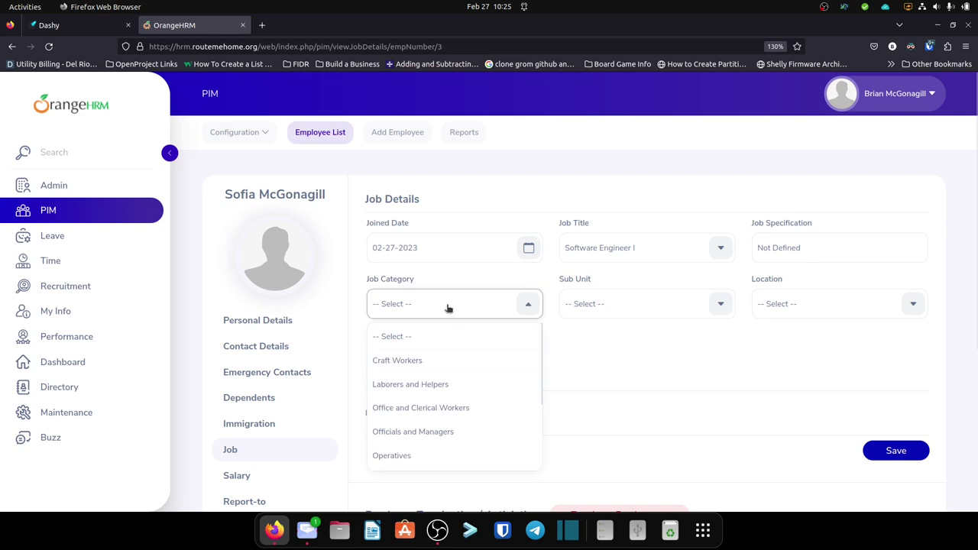
{"action": "scroll", "coordinate": [454, 403], "scroll_direction": "down", "scroll_amount": 1}
{"action": "scroll", "coordinate": [451, 403], "scroll_direction": "down", "scroll_amount": 1}
{"action": "left_click", "coordinate": [428, 387]}
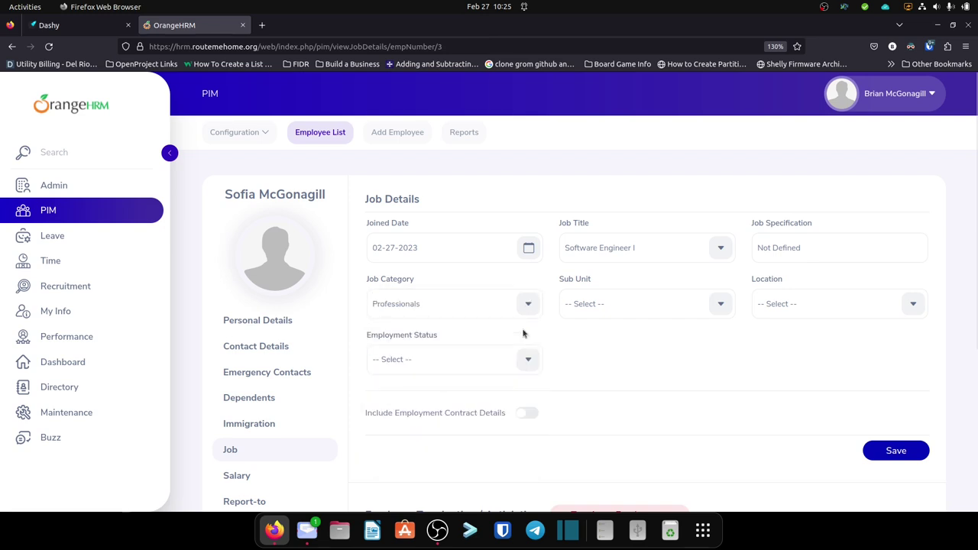
{"action": "left_click", "coordinate": [496, 359]}
{"action": "left_click", "coordinate": [896, 451]}
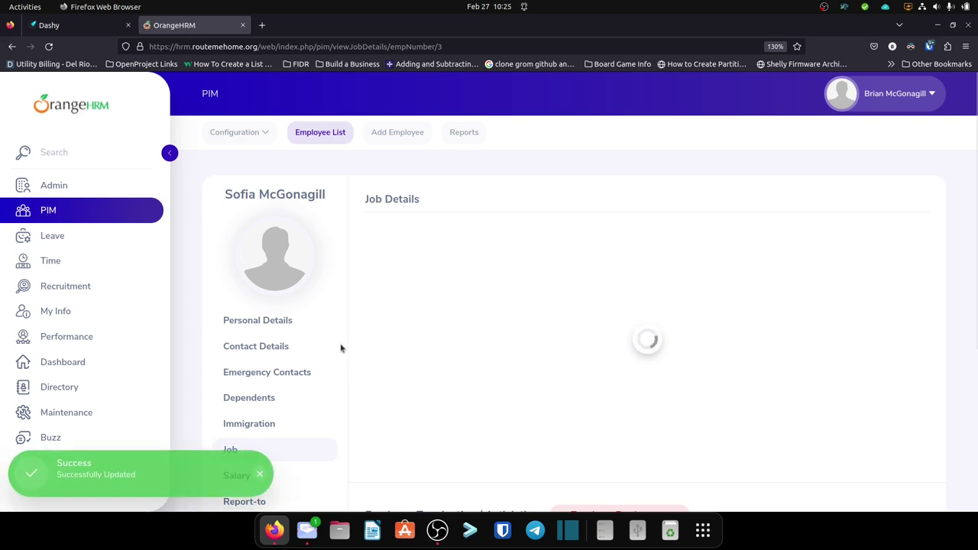
{"action": "scroll", "coordinate": [314, 359], "scroll_direction": "down", "scroll_amount": 3}
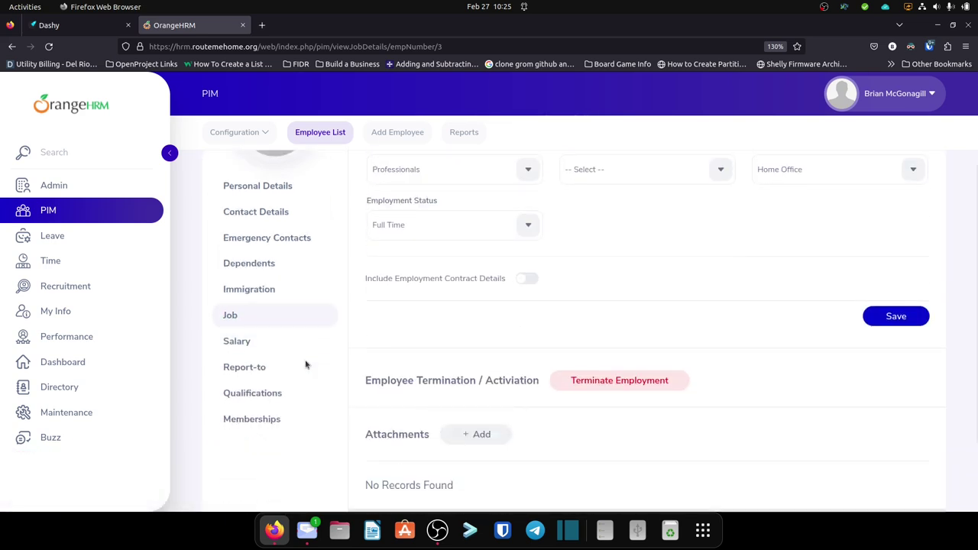
Step: Start a new salary component named SE1 at pay grade SE2
{"action": "left_click", "coordinate": [275, 325]}
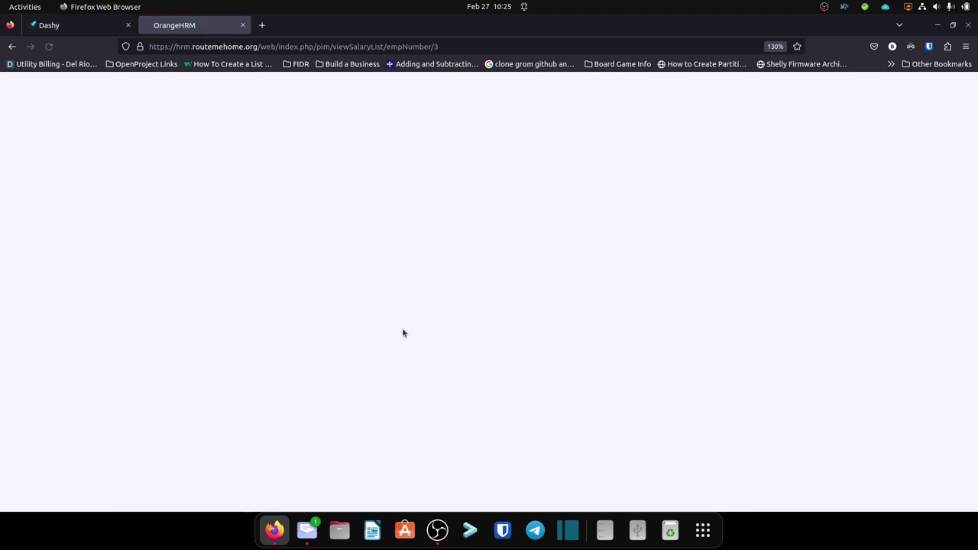
{"action": "scroll", "coordinate": [343, 322], "scroll_direction": "down", "scroll_amount": 2}
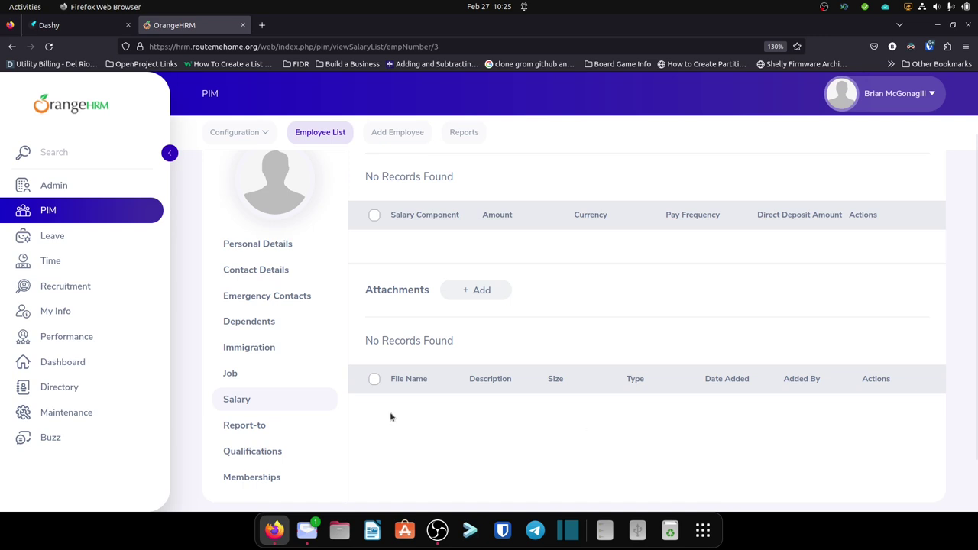
{"action": "left_click", "coordinate": [484, 299]}
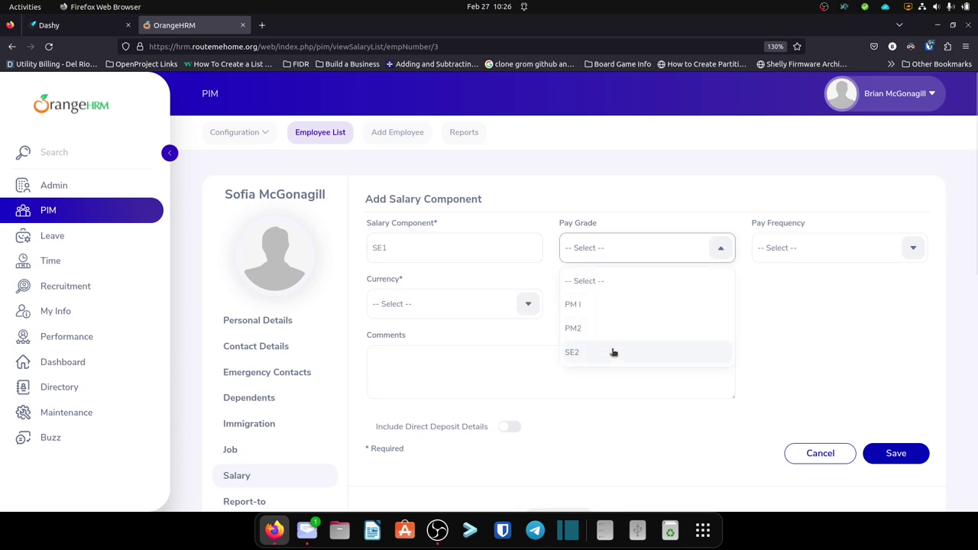
{"action": "left_click", "coordinate": [596, 351]}
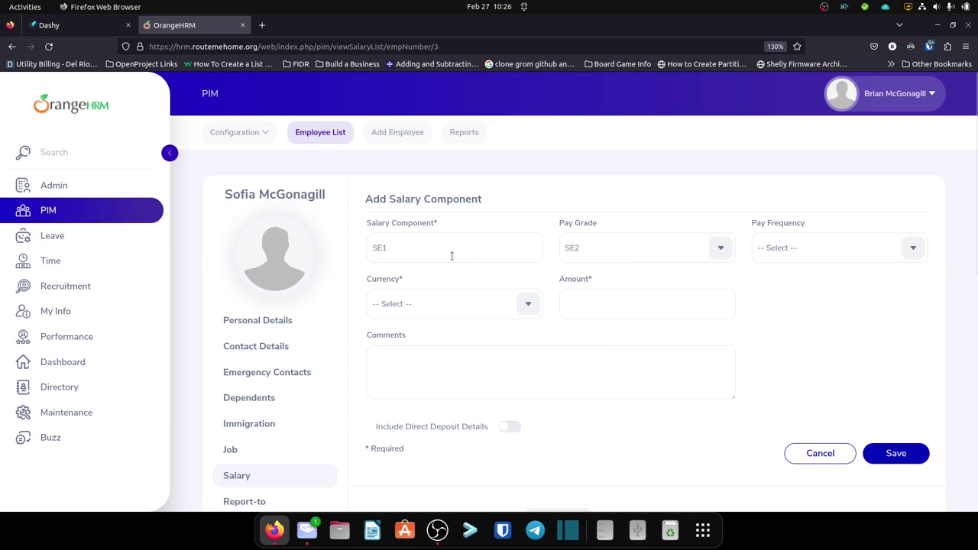
{"action": "left_click", "coordinate": [419, 249]}
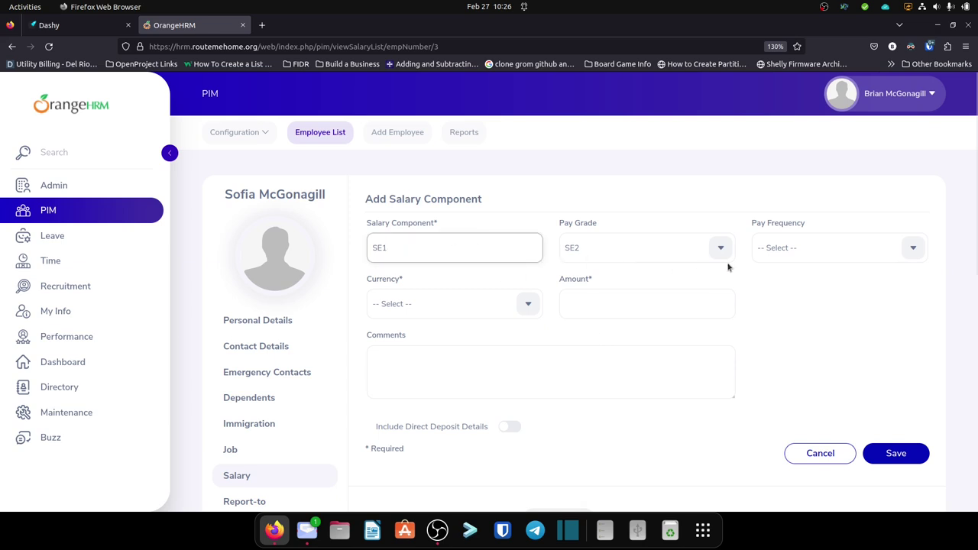
Step: Set Bi Weekly pay frequency, United States Dollar currency and amount 135000
{"action": "left_click", "coordinate": [764, 251]}
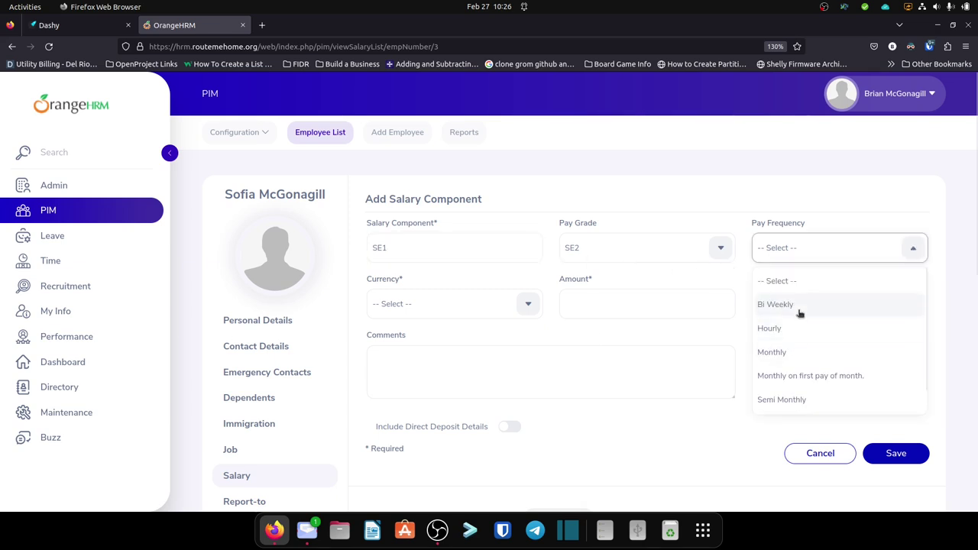
{"action": "left_click", "coordinate": [800, 313]}
{"action": "left_click", "coordinate": [451, 315]}
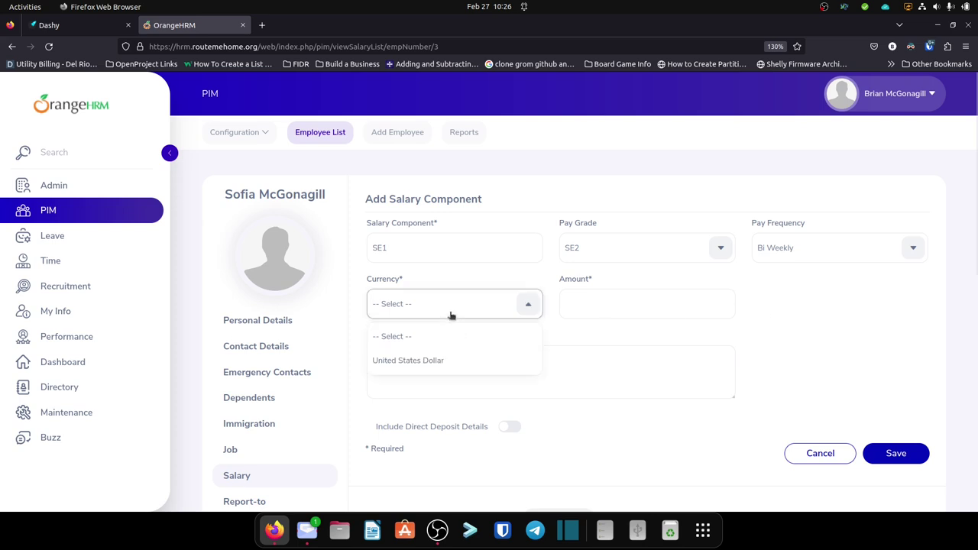
{"action": "left_click", "coordinate": [452, 360]}
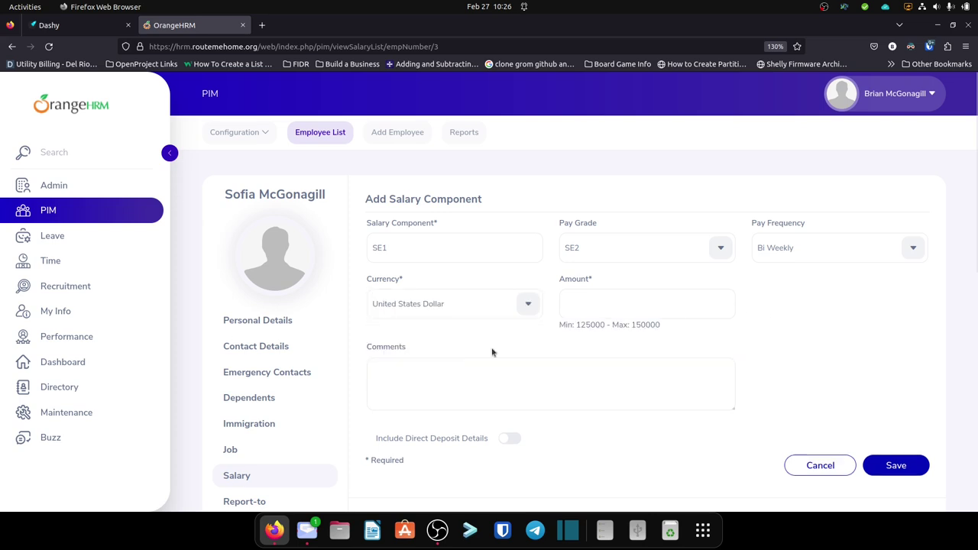
{"action": "left_click", "coordinate": [620, 308]}
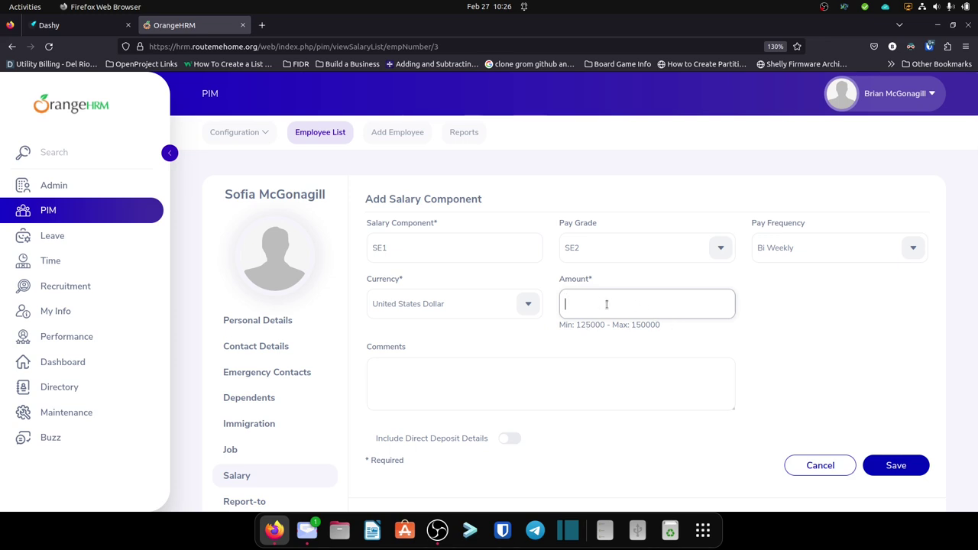
{"action": "type", "text": "135000"}
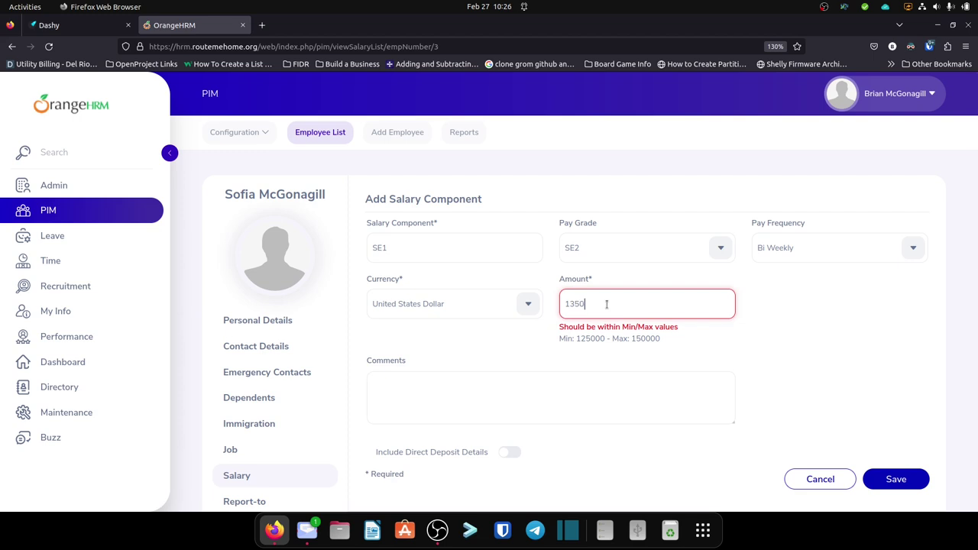
Step: Paste a comment about the new hire and save the salary component without direct deposit
{"action": "left_click", "coordinate": [426, 360]}
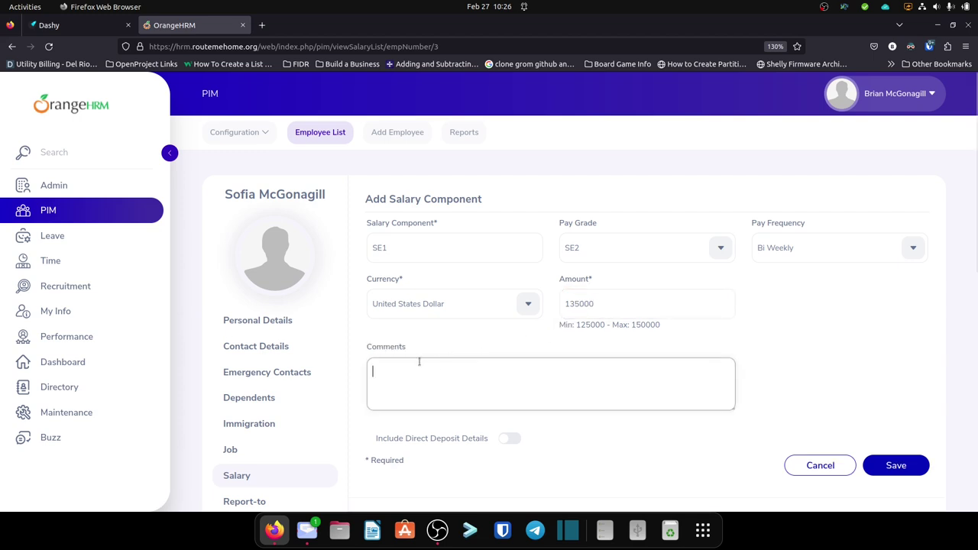
{"action": "type", "text": "New Employe, full stack developer"}
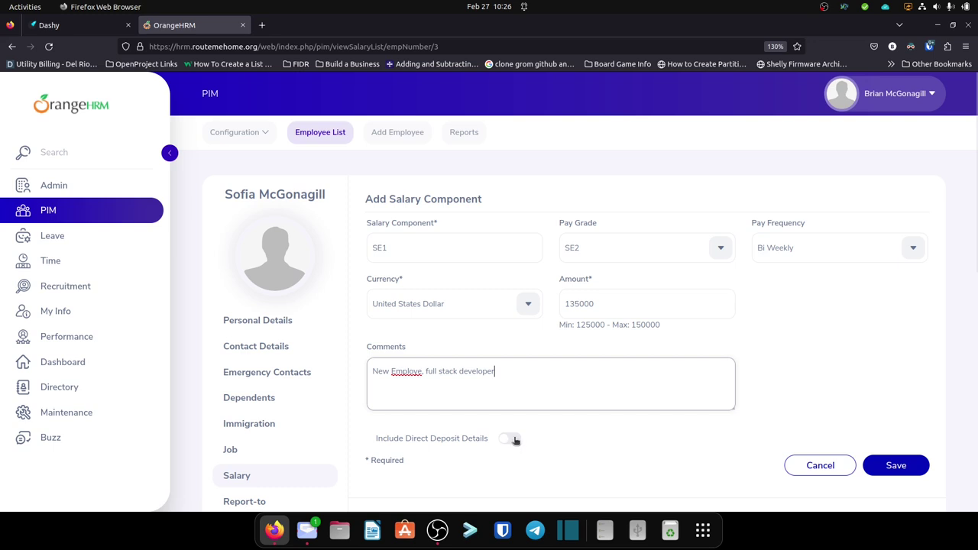
{"action": "left_click", "coordinate": [514, 440]}
{"action": "scroll", "coordinate": [542, 383], "scroll_direction": "down", "scroll_amount": 3}
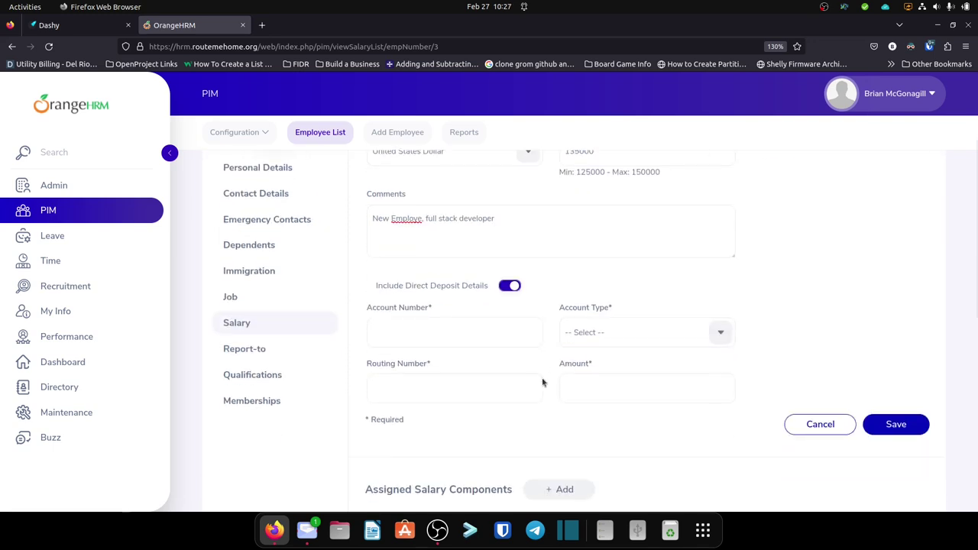
{"action": "left_click", "coordinate": [511, 285]}
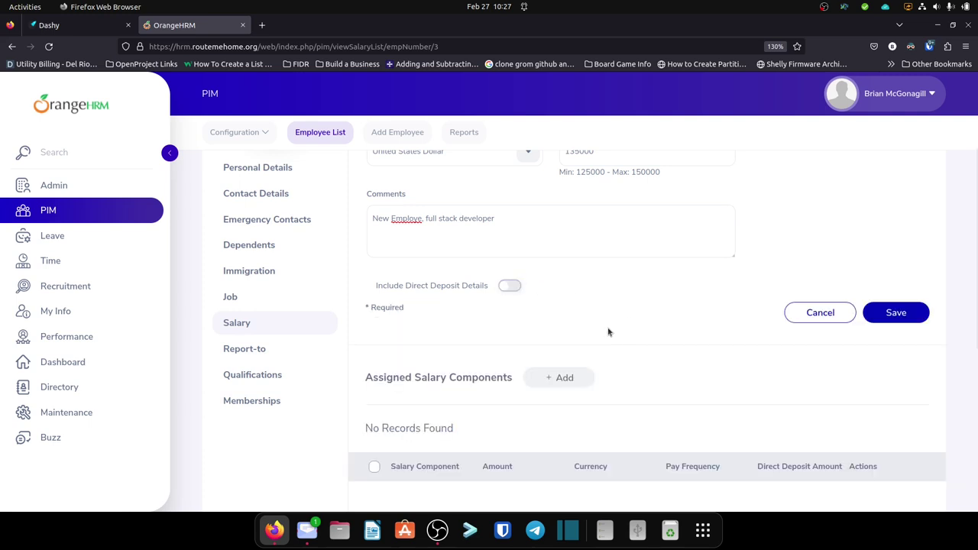
{"action": "left_click", "coordinate": [897, 314]}
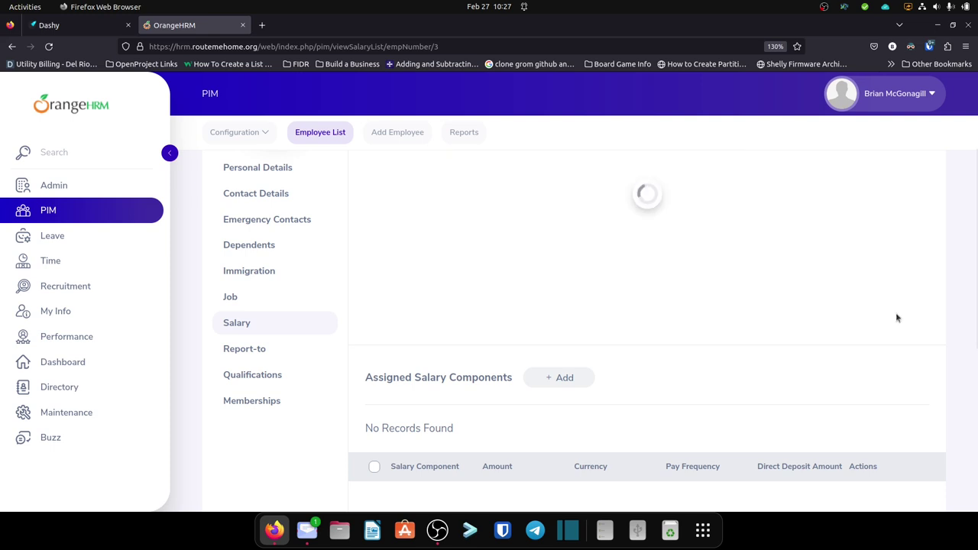
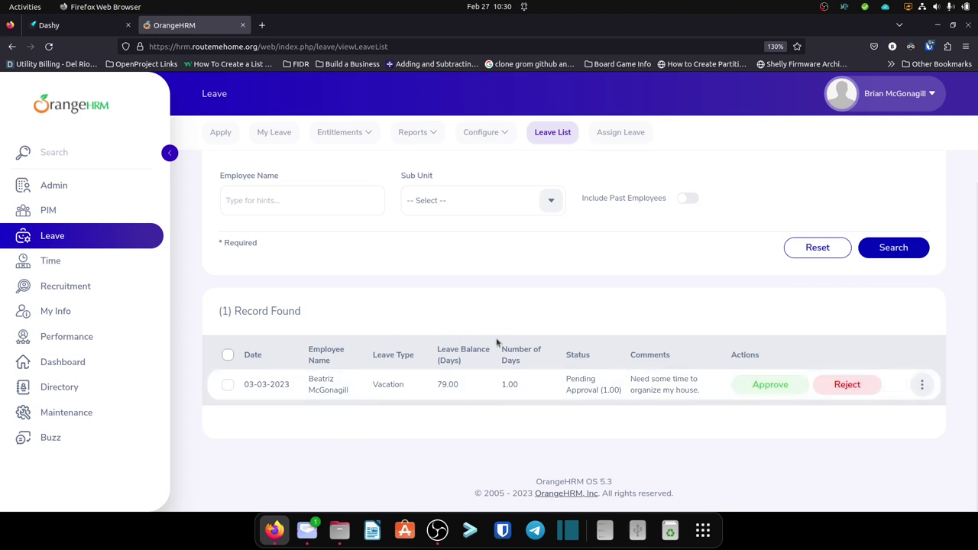
Step: Scroll up and down the Leave List to review the leave request
{"action": "scroll", "coordinate": [520, 339], "scroll_direction": "up", "scroll_amount": 2}
{"action": "scroll", "coordinate": [506, 367], "scroll_direction": "down", "scroll_amount": 2}
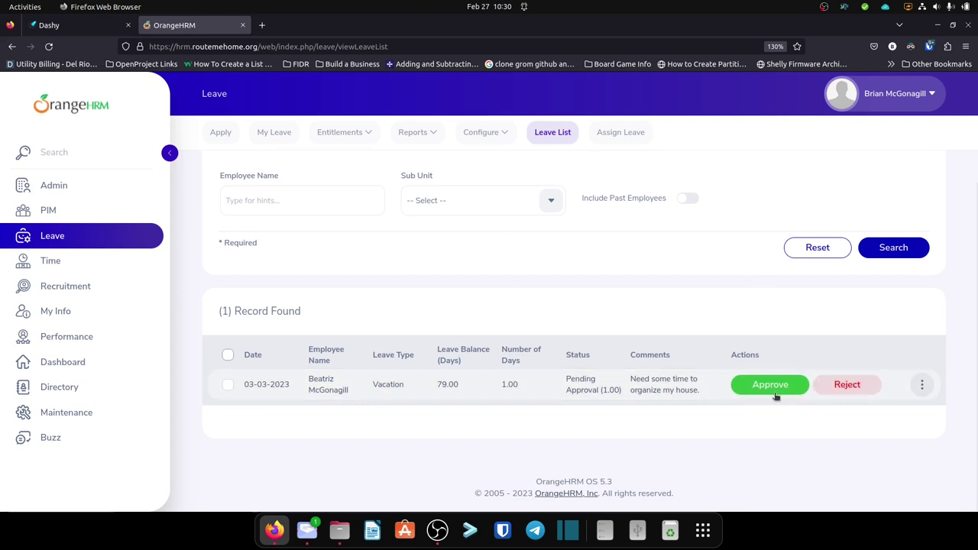
{"action": "scroll", "coordinate": [471, 435], "scroll_direction": "up", "scroll_amount": 1}
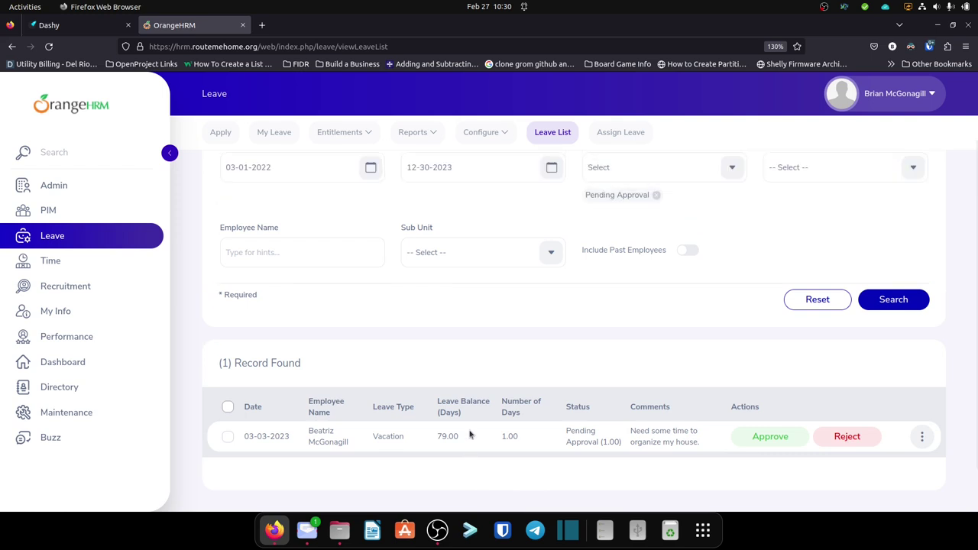
{"action": "scroll", "coordinate": [470, 434], "scroll_direction": "up", "scroll_amount": 2}
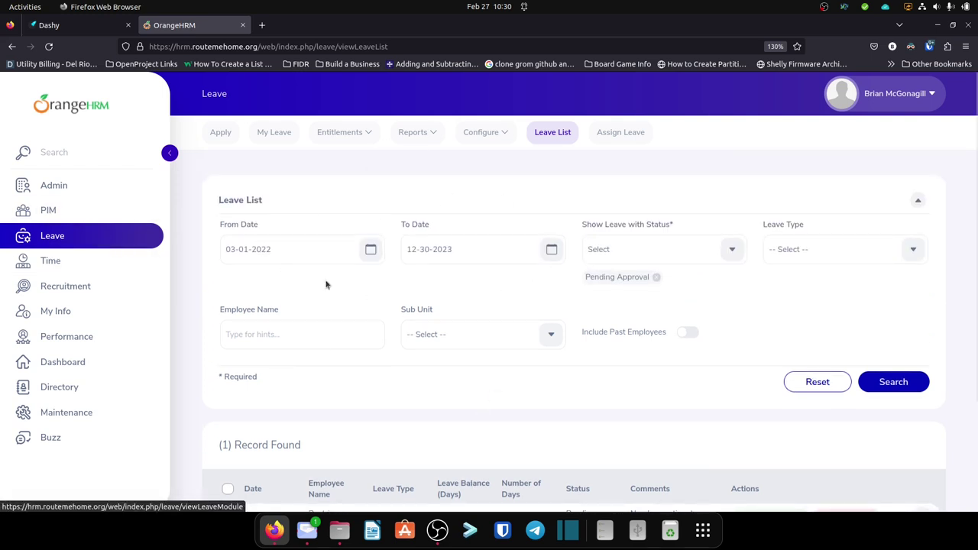
{"action": "scroll", "coordinate": [515, 382], "scroll_direction": "down", "scroll_amount": 3}
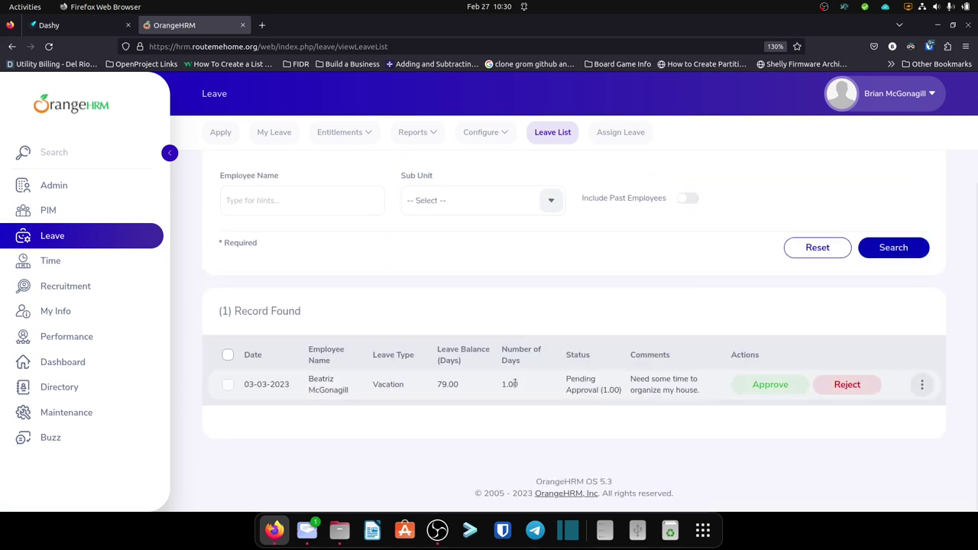
{"action": "scroll", "coordinate": [515, 384], "scroll_direction": "up", "scroll_amount": 3}
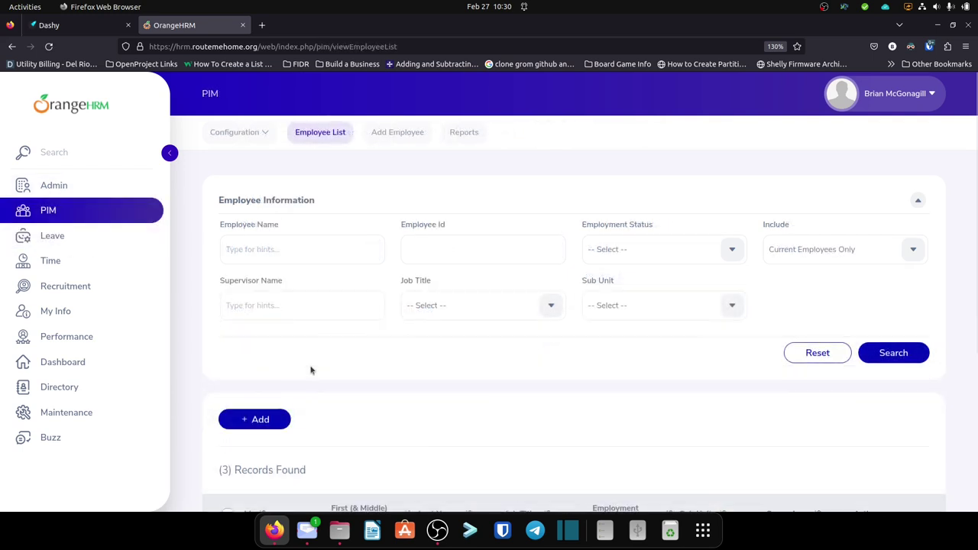
Step: Open employee 0003's record and go to its Report-to section
{"action": "scroll", "coordinate": [319, 363], "scroll_direction": "down", "scroll_amount": 5}
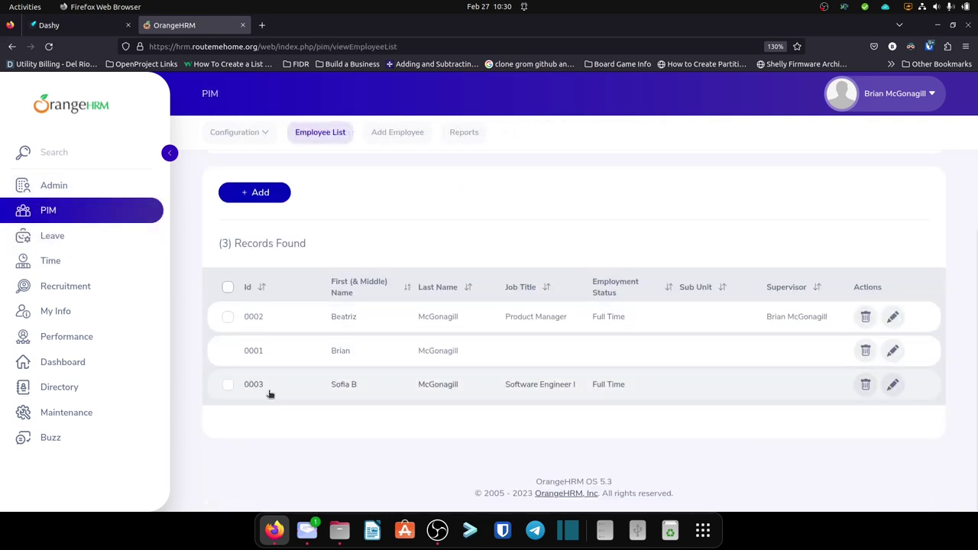
{"action": "left_click", "coordinate": [355, 389]}
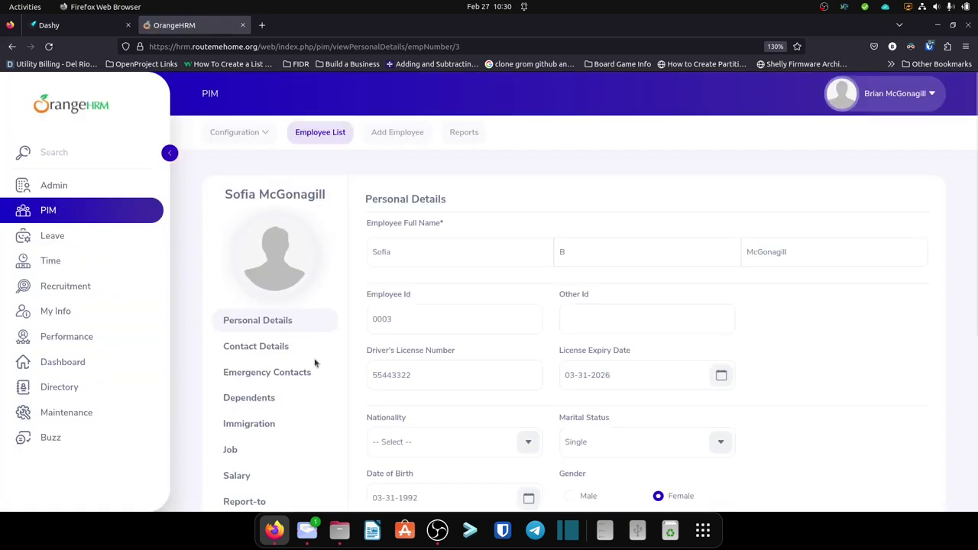
{"action": "scroll", "coordinate": [305, 362], "scroll_direction": "down", "scroll_amount": 4}
{"action": "left_click", "coordinate": [300, 348]}
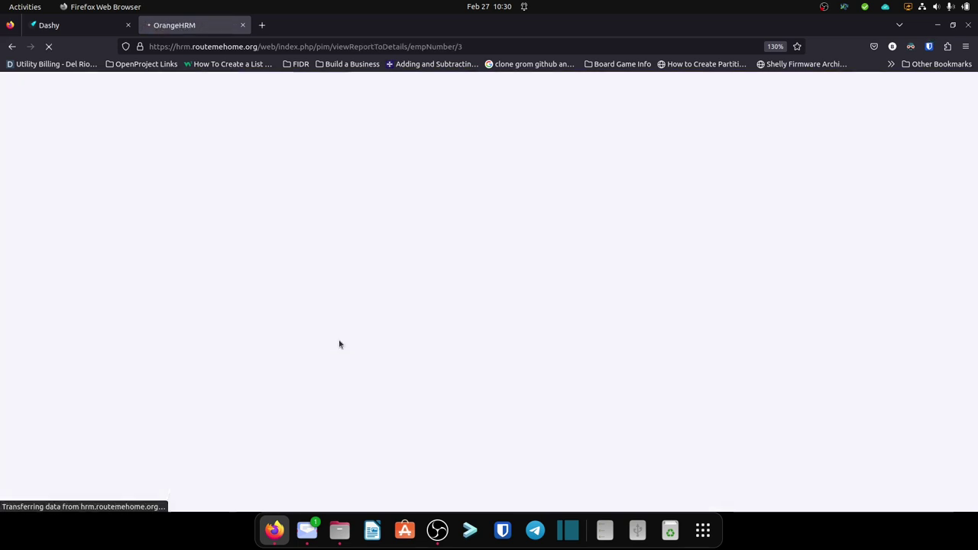
{"action": "scroll", "coordinate": [483, 333], "scroll_direction": "down", "scroll_amount": 2}
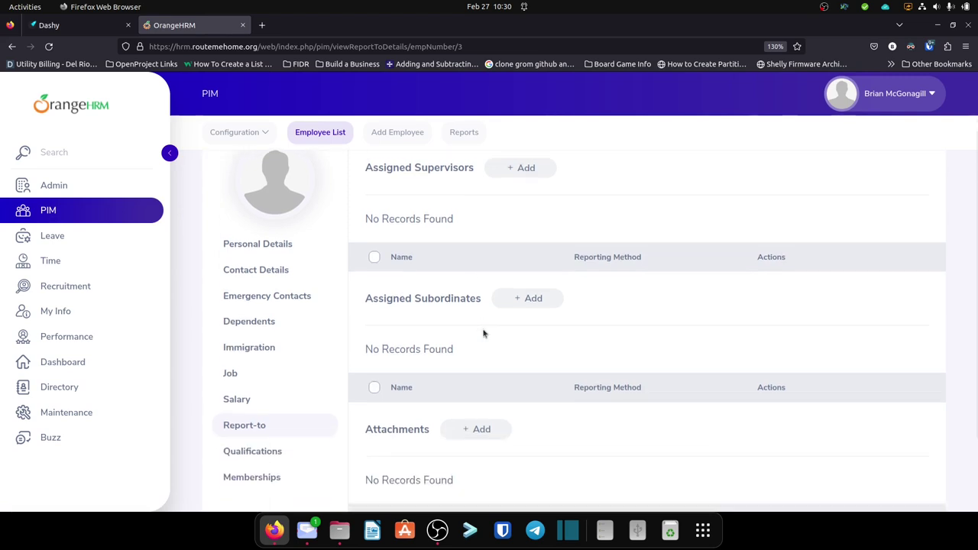
{"action": "scroll", "coordinate": [483, 334], "scroll_direction": "down", "scroll_amount": 2}
{"action": "scroll", "coordinate": [459, 245], "scroll_direction": "up", "scroll_amount": 4}
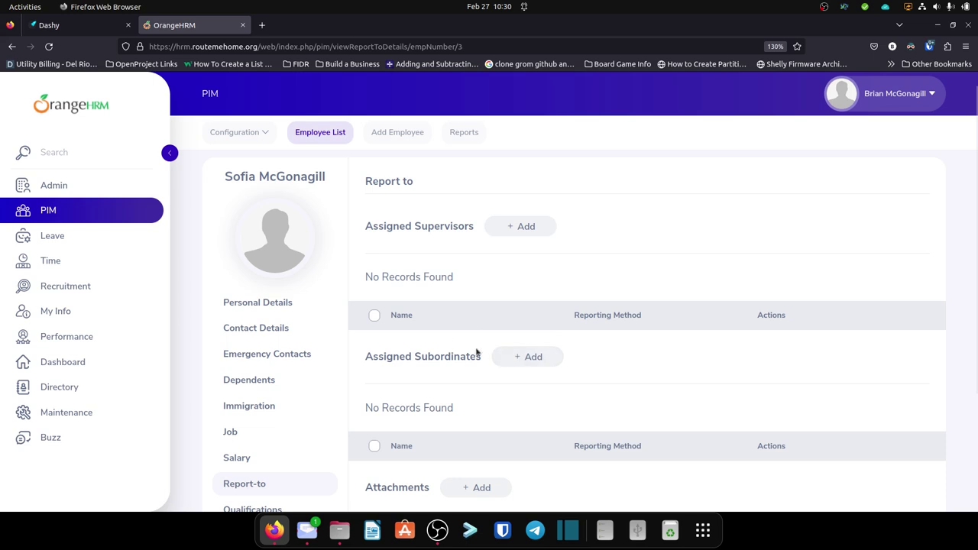
Step: Add a supervisor for employee 0003 from the name suggestions, with Direct reporting method, and save
{"action": "left_click", "coordinate": [522, 225]}
{"action": "left_click", "coordinate": [454, 274]}
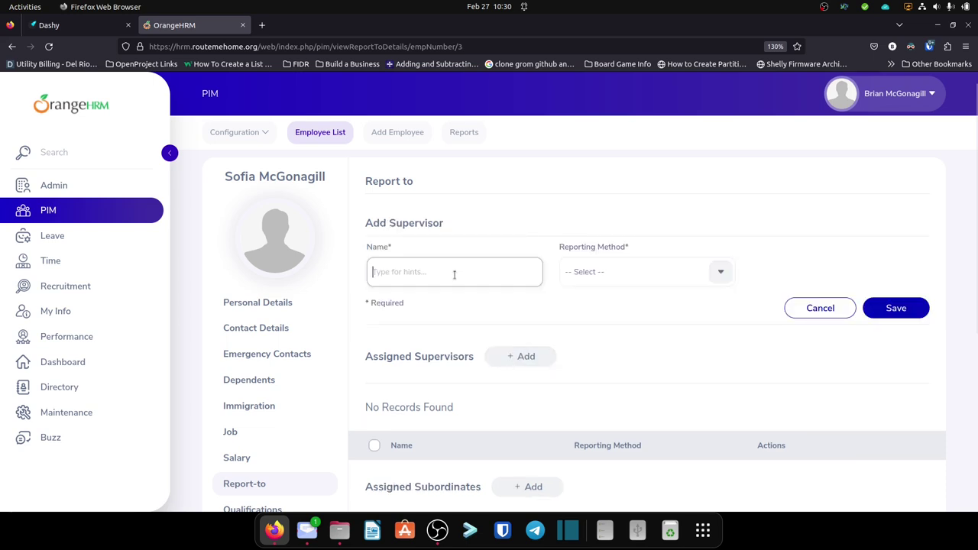
{"action": "type", "text": "br"}
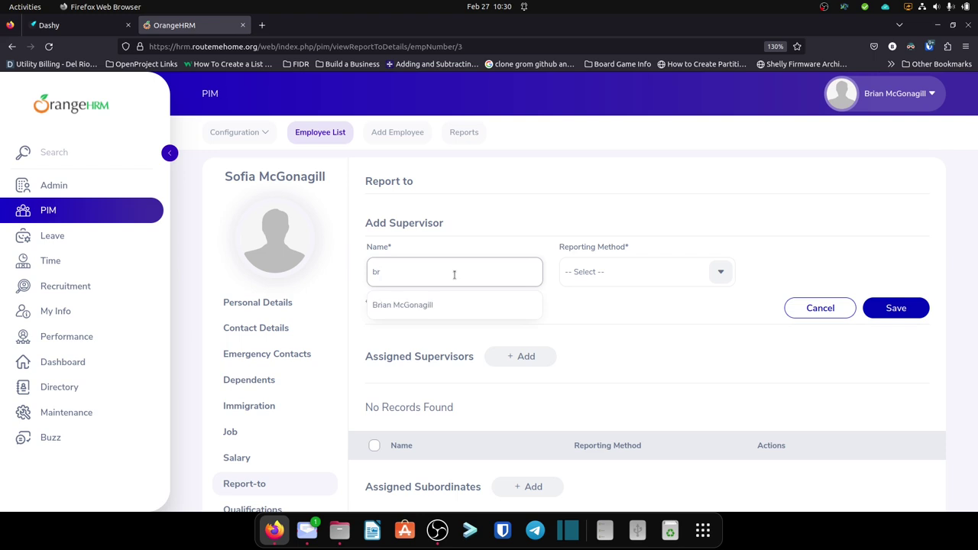
{"action": "left_click", "coordinate": [428, 307]}
{"action": "left_click", "coordinate": [644, 283]}
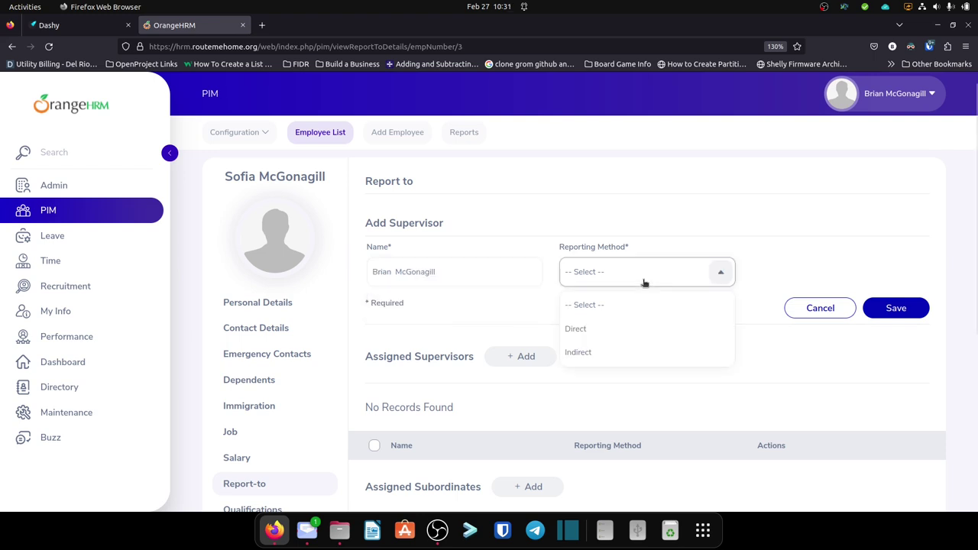
{"action": "left_click", "coordinate": [617, 333]}
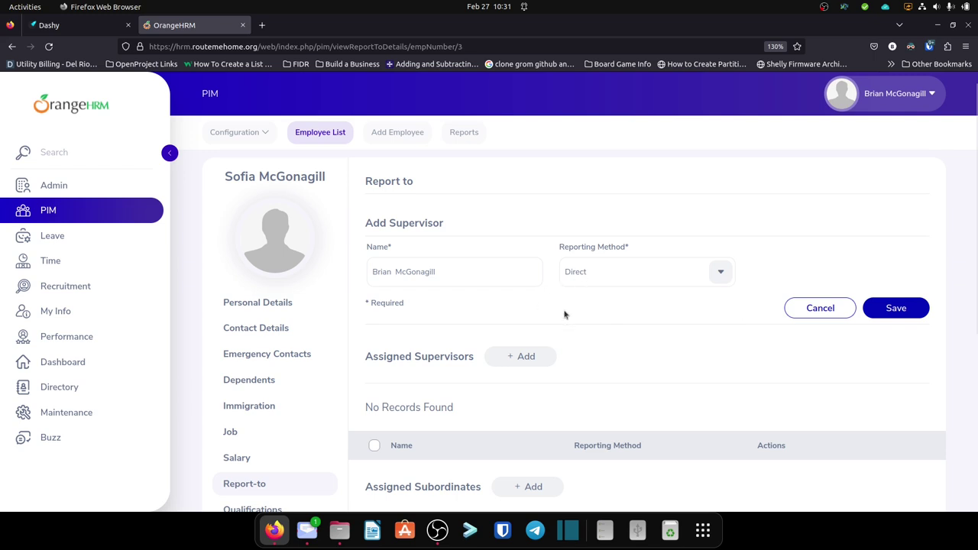
{"action": "left_click", "coordinate": [889, 309]}
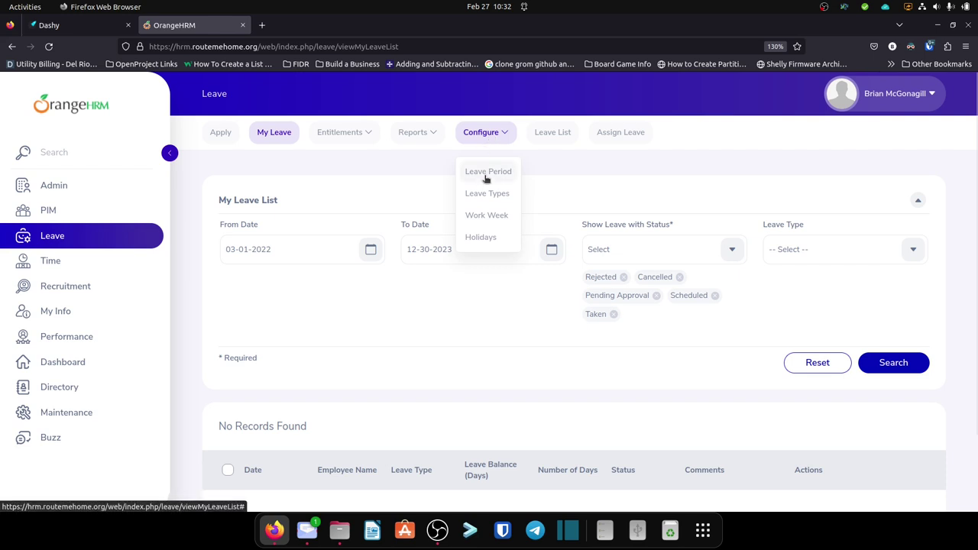
Step: Check the Leave Period settings: December 31 start, current period 03-01-2022 to 12-30-2023
{"action": "left_click", "coordinate": [486, 177]}
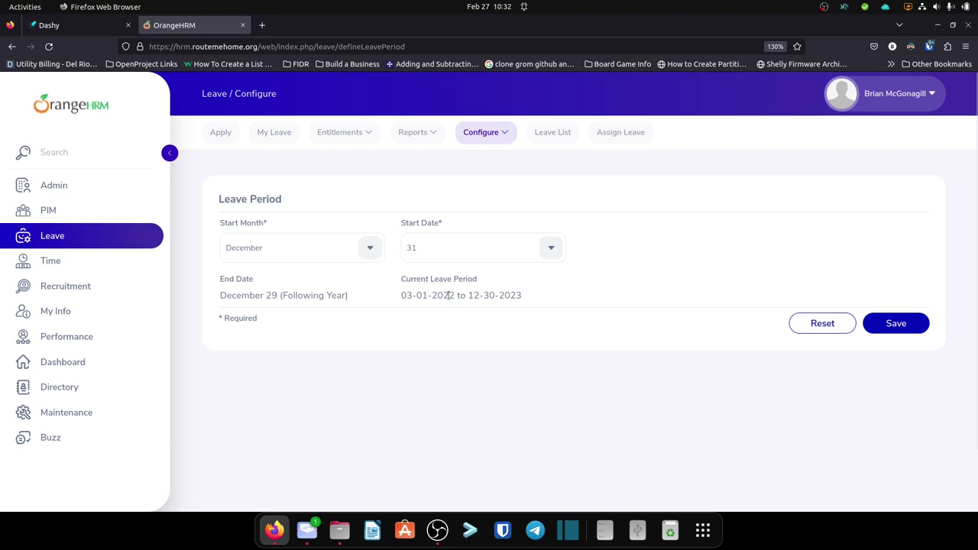
{"action": "left_click_drag", "start_coordinate": [455, 295], "coordinate": [429, 295]}
{"action": "left_click_drag", "start_coordinate": [522, 296], "coordinate": [495, 296]}
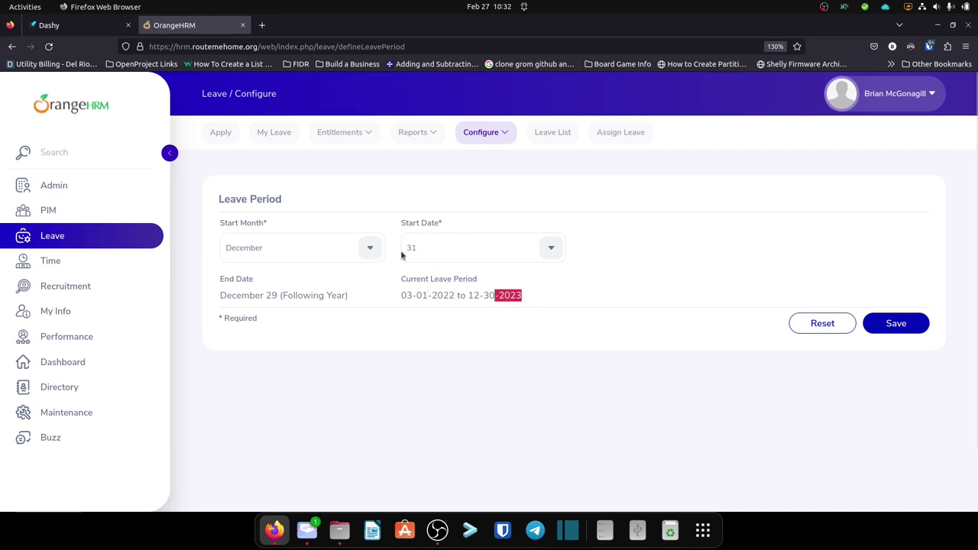
{"action": "left_click", "coordinate": [355, 252]}
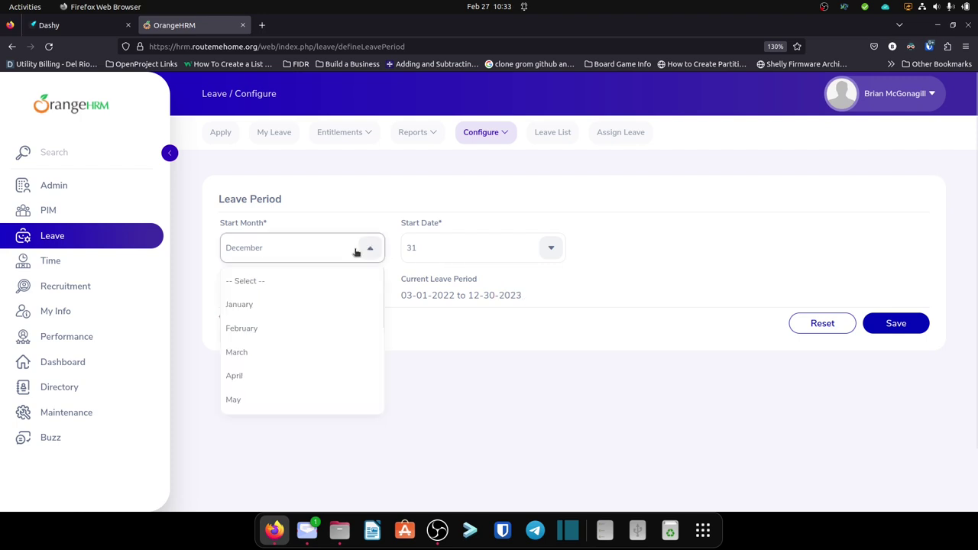
{"action": "left_click", "coordinate": [421, 247]}
{"action": "left_click", "coordinate": [621, 293]}
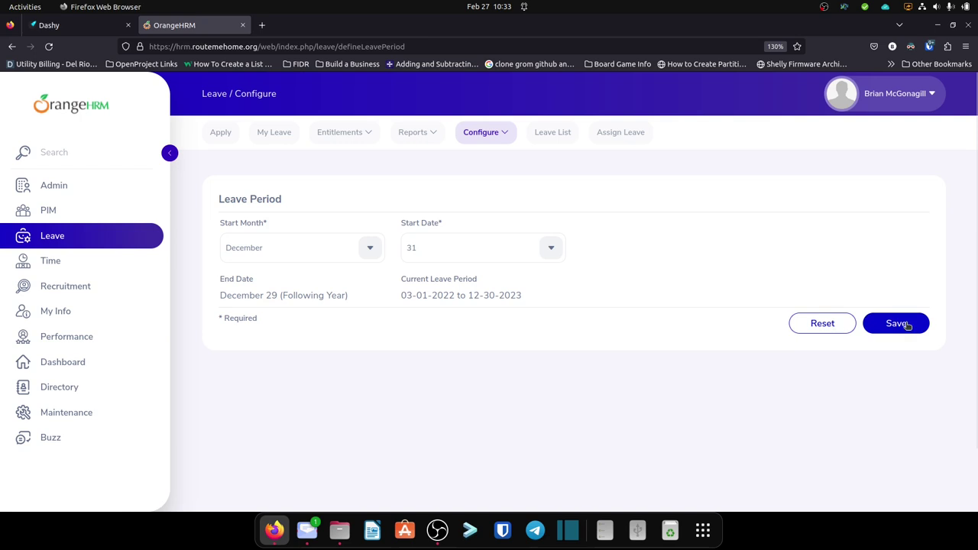
{"action": "left_click", "coordinate": [480, 131]}
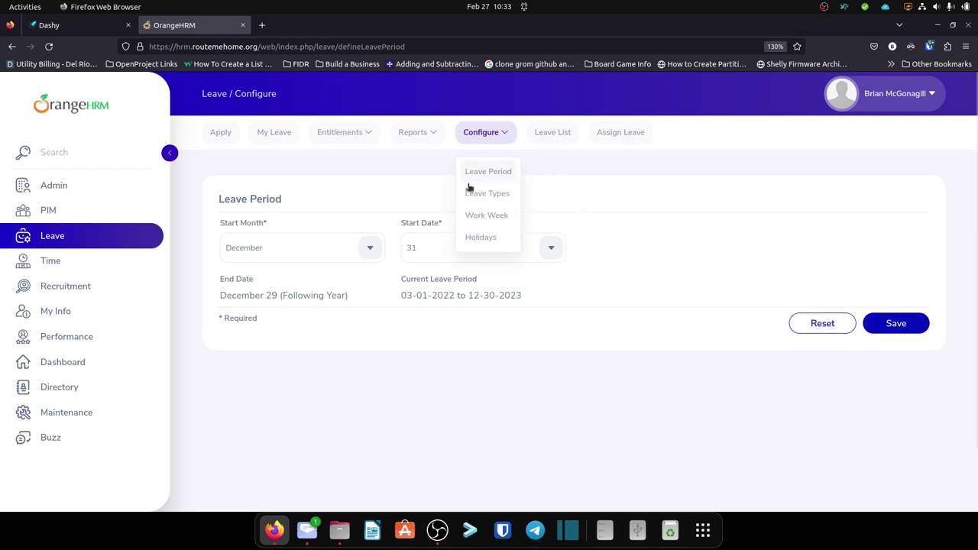
Step: Edit the Vacation leave type, read the situational-entitlement explanation, and save it as non-situational
{"action": "left_click", "coordinate": [473, 189]}
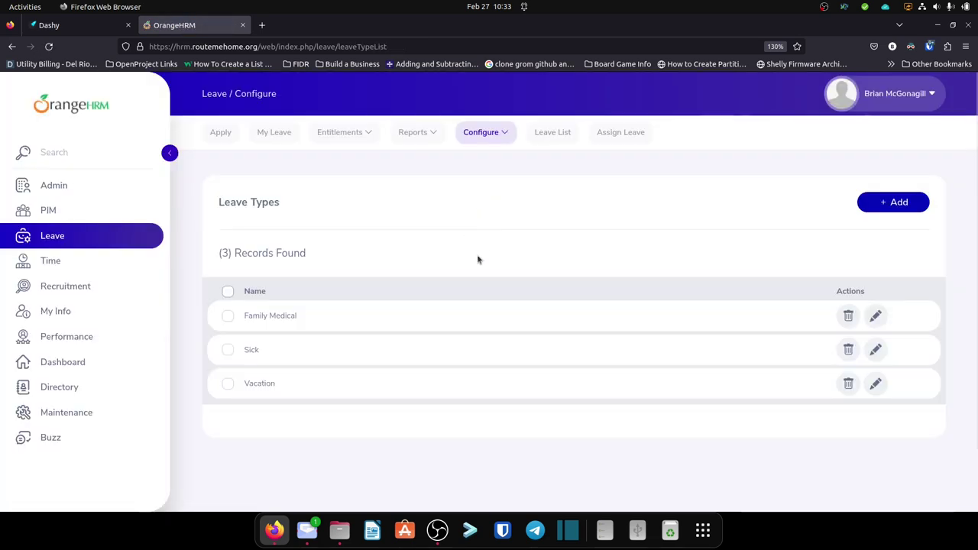
{"action": "scroll", "coordinate": [277, 273], "scroll_direction": "down", "scroll_amount": 2}
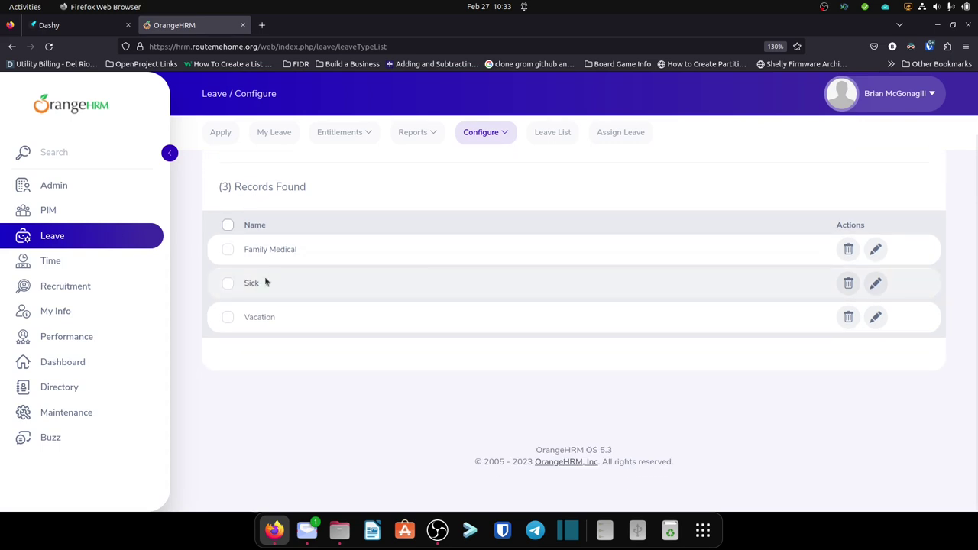
{"action": "left_click", "coordinate": [875, 318]}
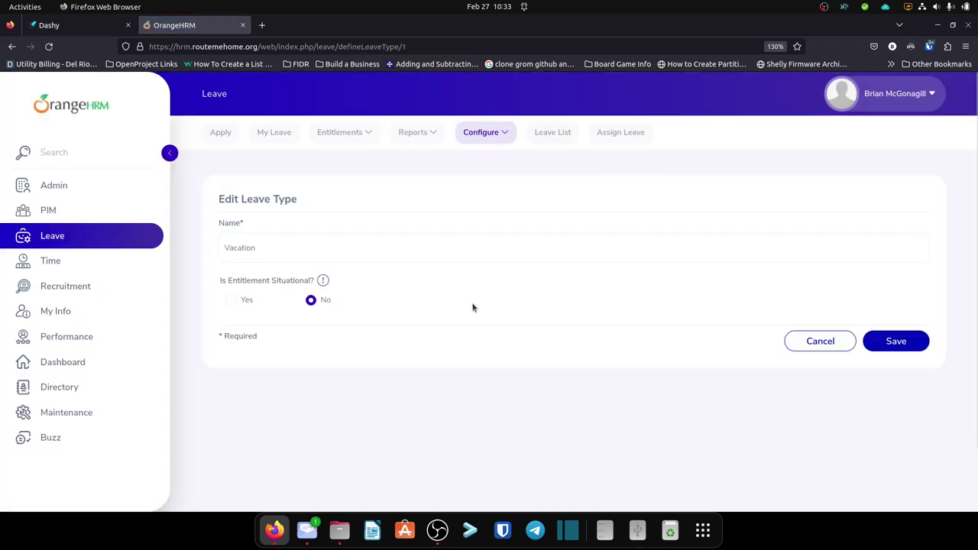
{"action": "left_click", "coordinate": [270, 245]}
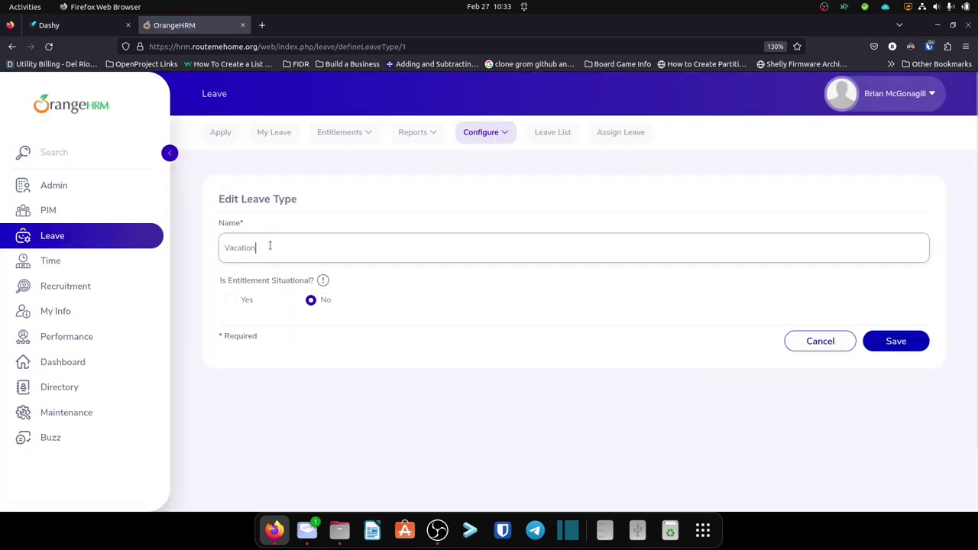
{"action": "left_click", "coordinate": [243, 286]}
{"action": "left_click", "coordinate": [323, 282]}
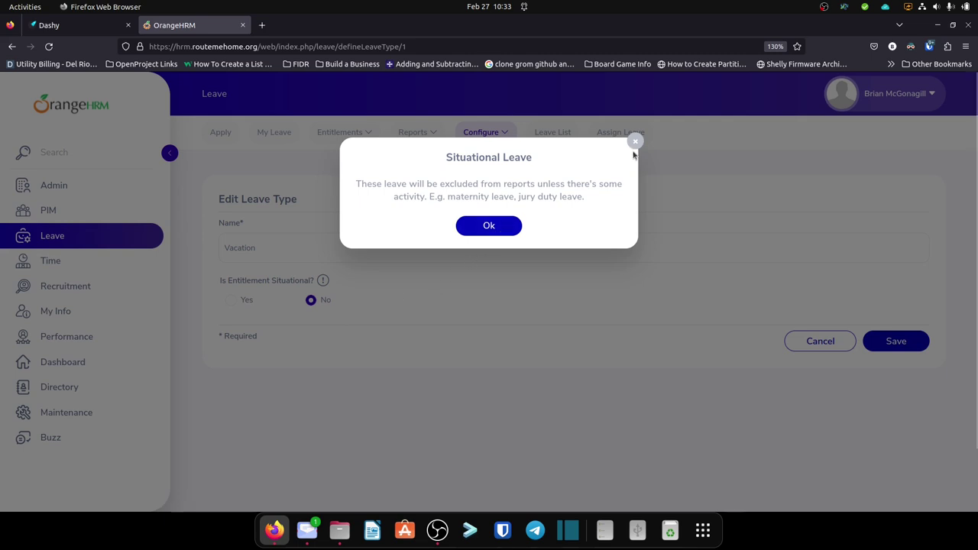
{"action": "left_click", "coordinate": [489, 226]}
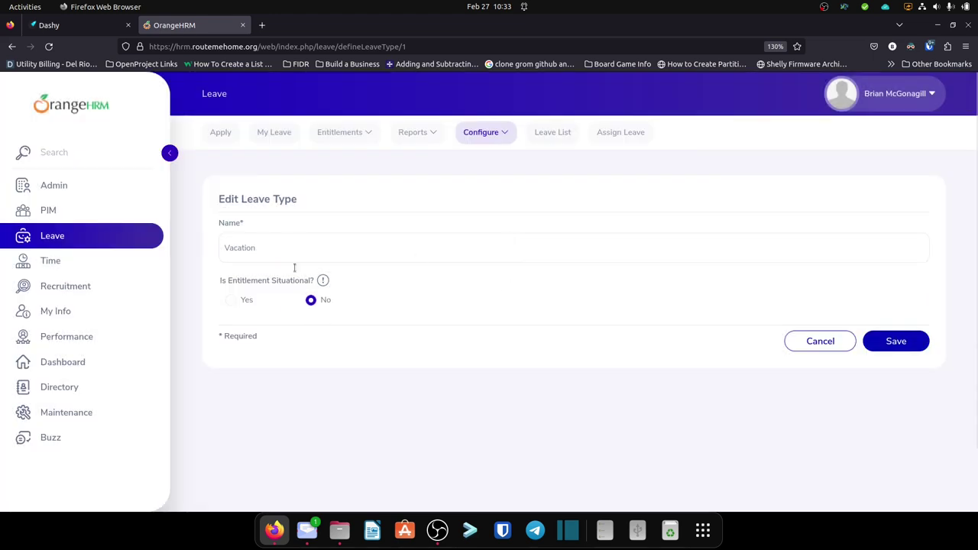
{"action": "left_click", "coordinate": [888, 343]}
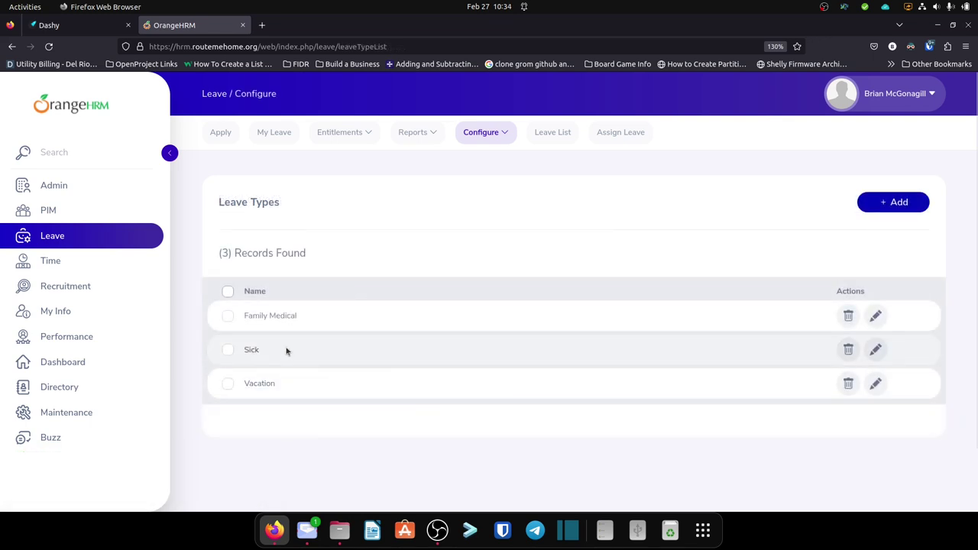
{"action": "left_click", "coordinate": [505, 137]}
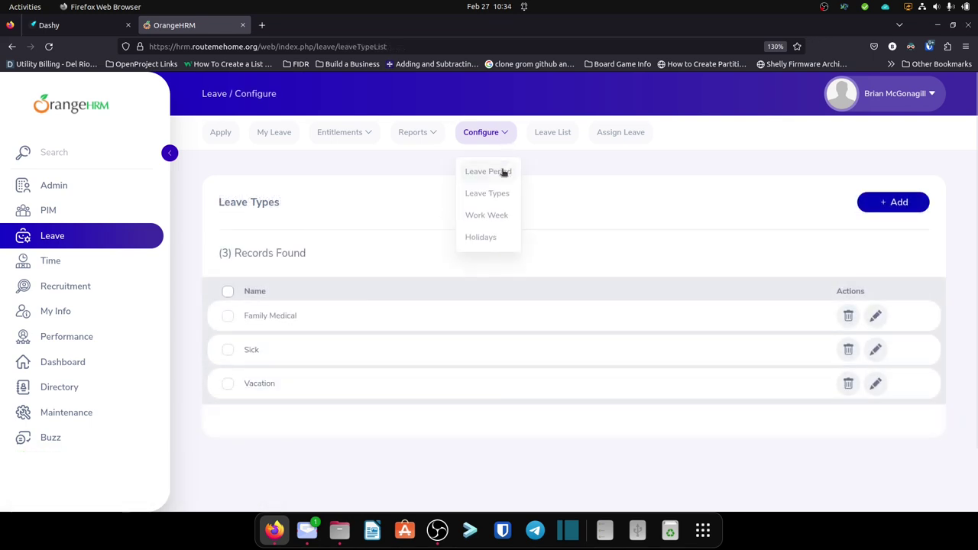
Step: Set Friday to Non-working Day in the Work Week settings and save
{"action": "left_click", "coordinate": [497, 214]}
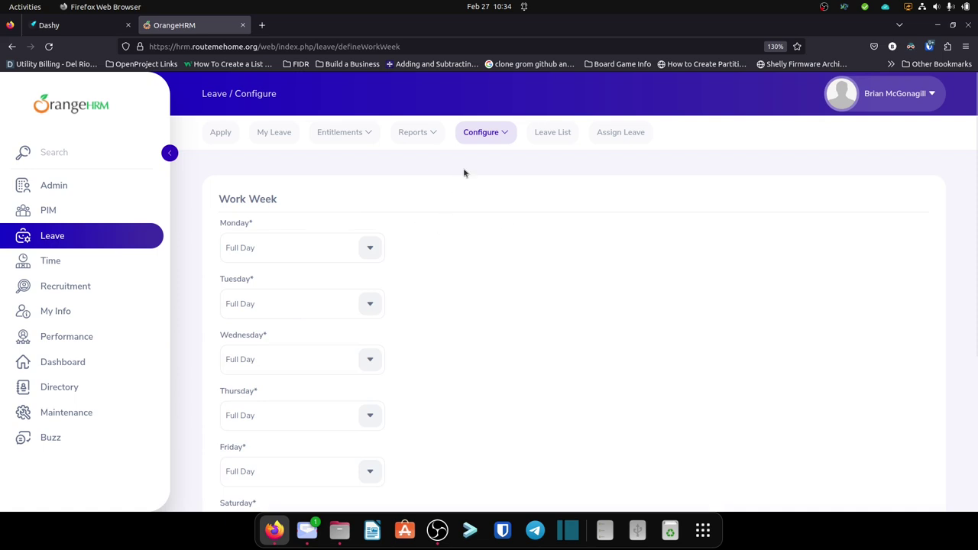
{"action": "scroll", "coordinate": [441, 319], "scroll_direction": "down", "scroll_amount": 2}
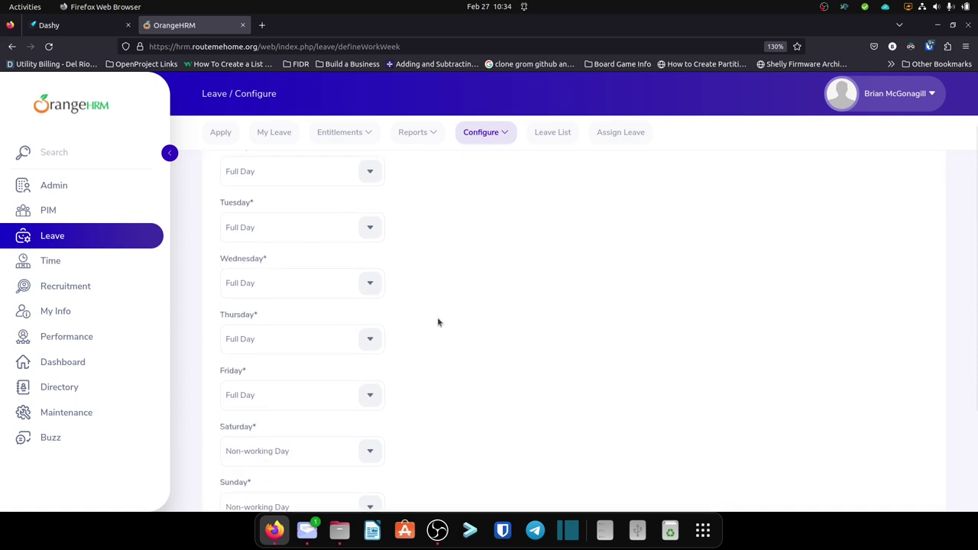
{"action": "scroll", "coordinate": [438, 321], "scroll_direction": "down", "scroll_amount": 3}
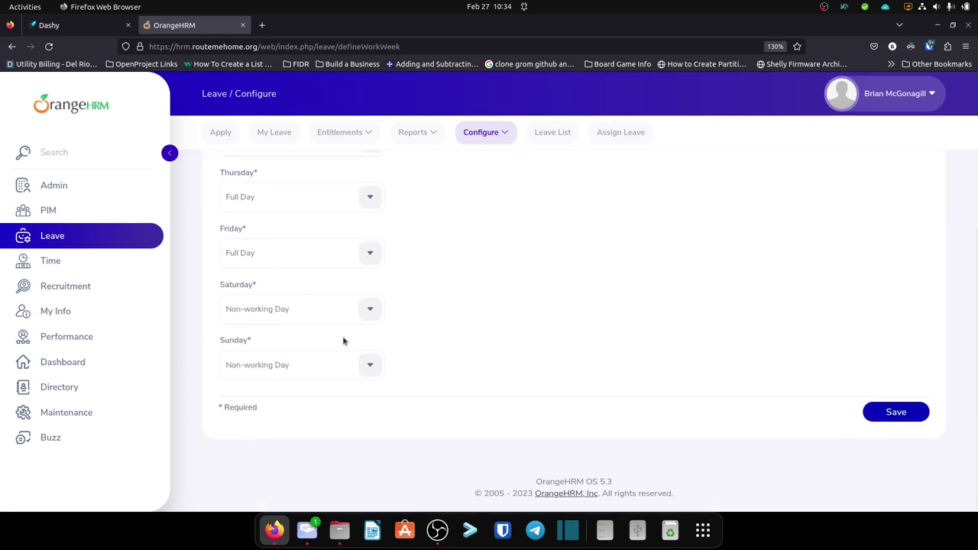
{"action": "scroll", "coordinate": [411, 379], "scroll_direction": "up", "scroll_amount": 2}
{"action": "left_click", "coordinate": [365, 329]}
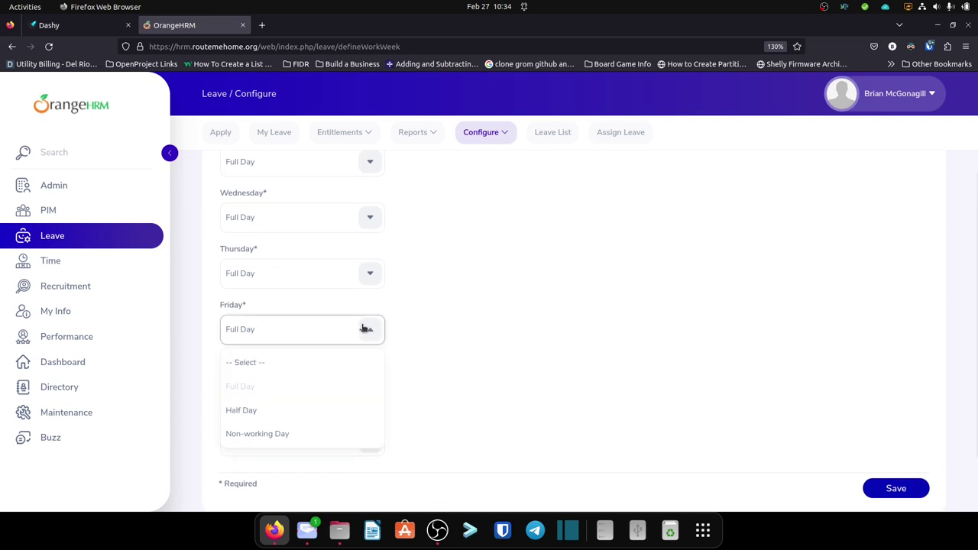
{"action": "left_click", "coordinate": [279, 434]}
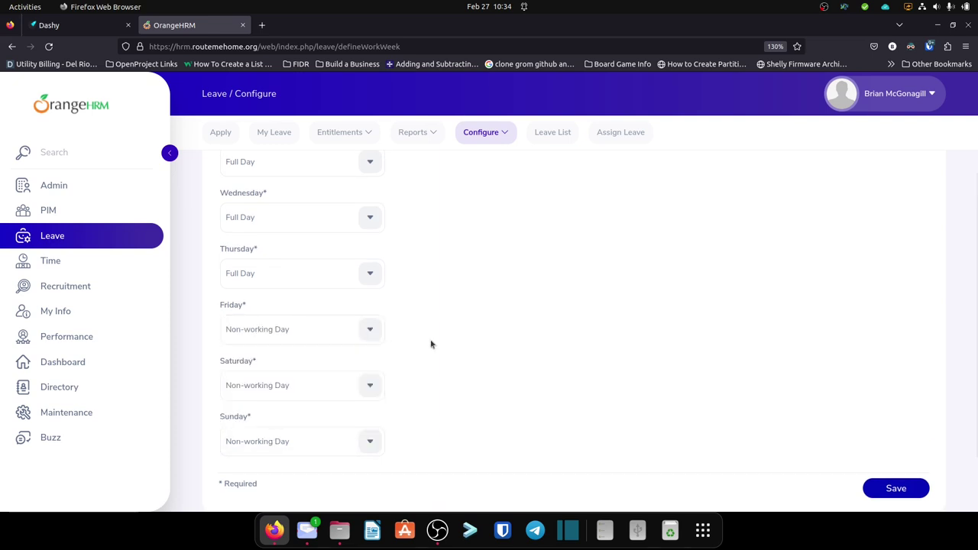
{"action": "left_click", "coordinate": [880, 488]}
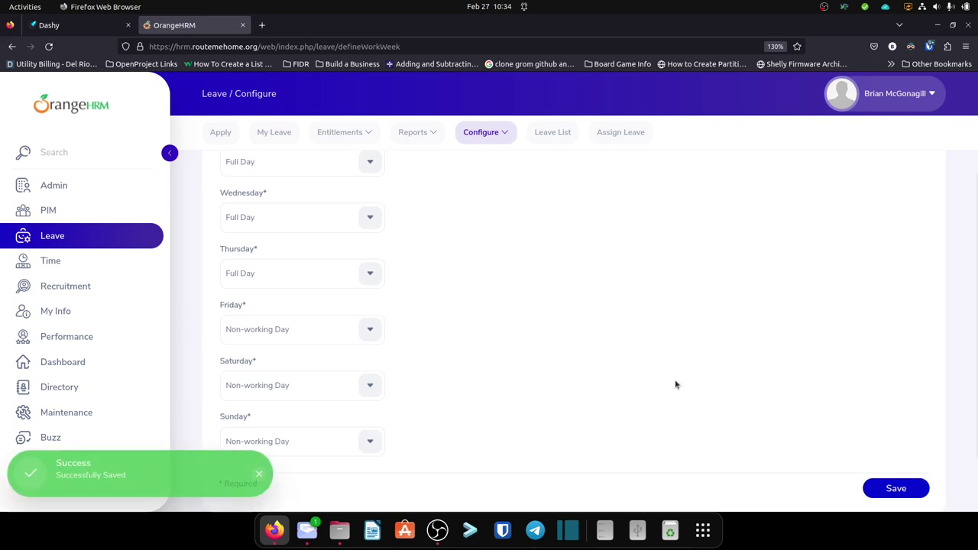
{"action": "scroll", "coordinate": [478, 336], "scroll_direction": "up", "scroll_amount": 3}
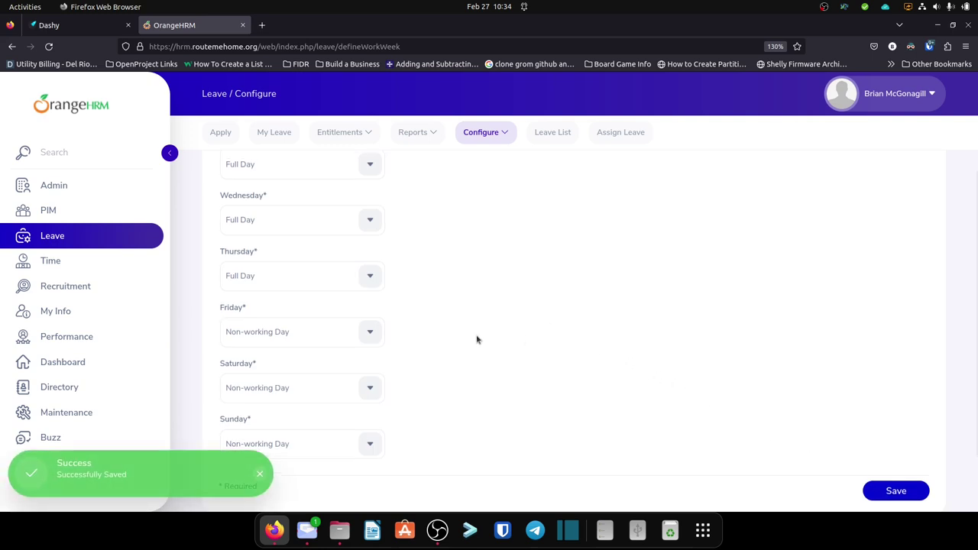
Step: Open the Holidays list and review its five holiday entries
{"action": "left_click", "coordinate": [480, 132]}
{"action": "left_click", "coordinate": [463, 294]}
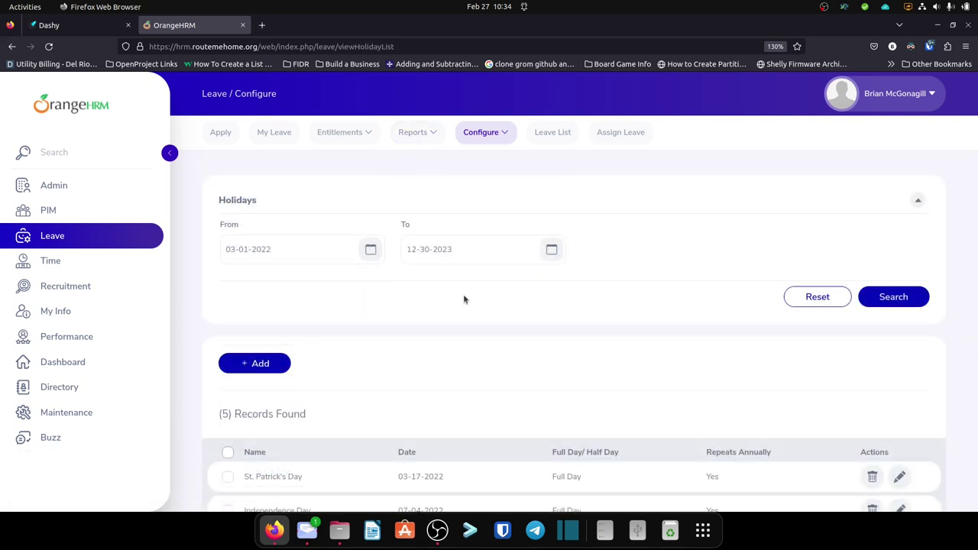
{"action": "scroll", "coordinate": [458, 301], "scroll_direction": "down", "scroll_amount": 3}
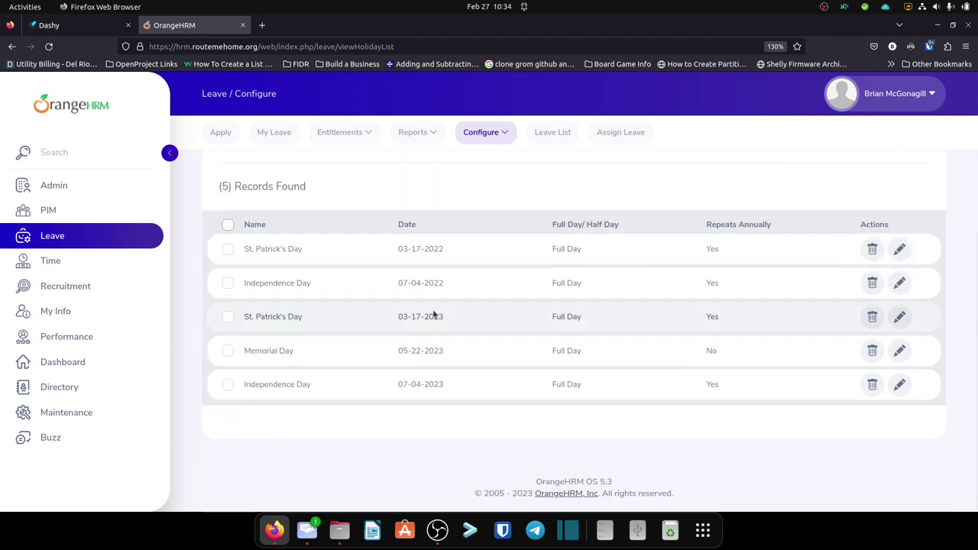
{"action": "scroll", "coordinate": [436, 315], "scroll_direction": "up", "scroll_amount": 3}
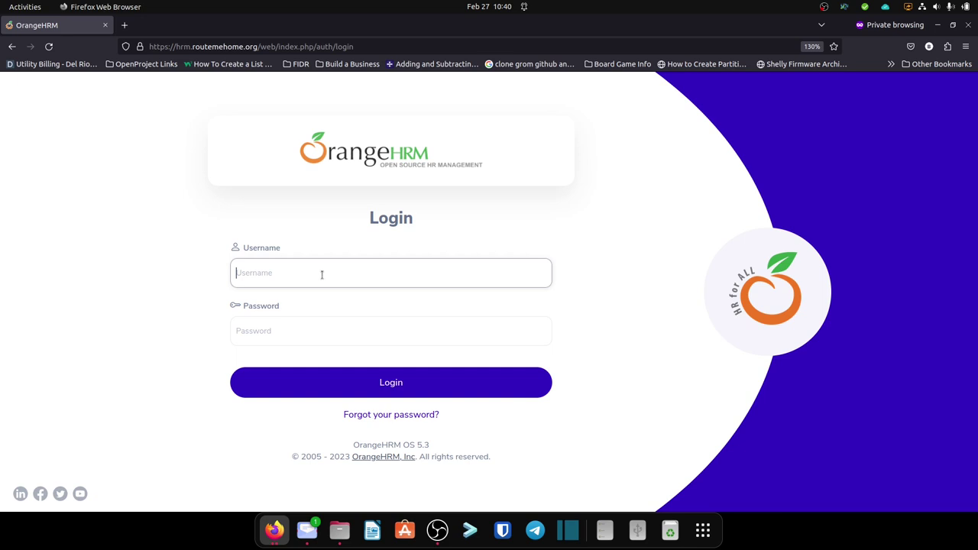
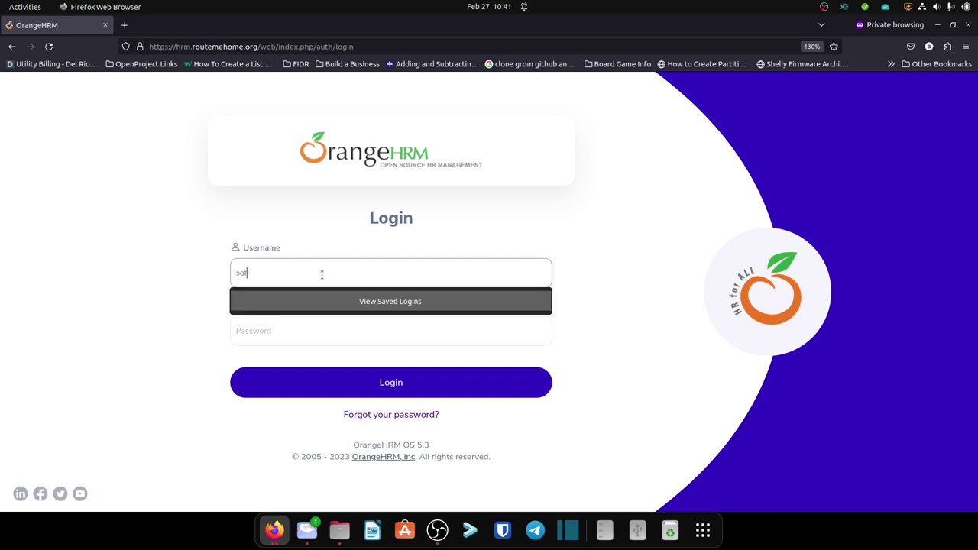
Step: Log in to the private window with the employee's username and pasted password
{"action": "key", "text": "Tab"}
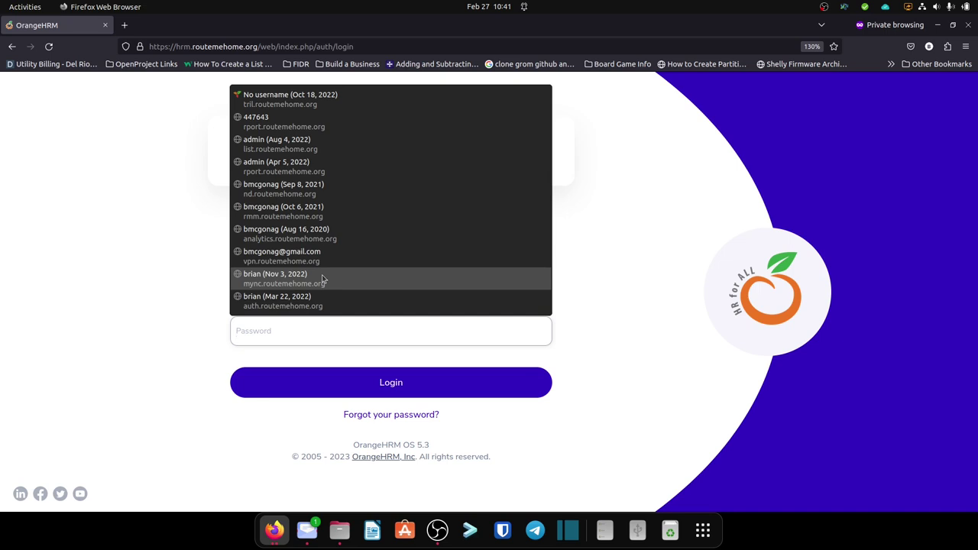
{"action": "key", "text": "Escape"}
{"action": "key", "text": "ctrl+v"}
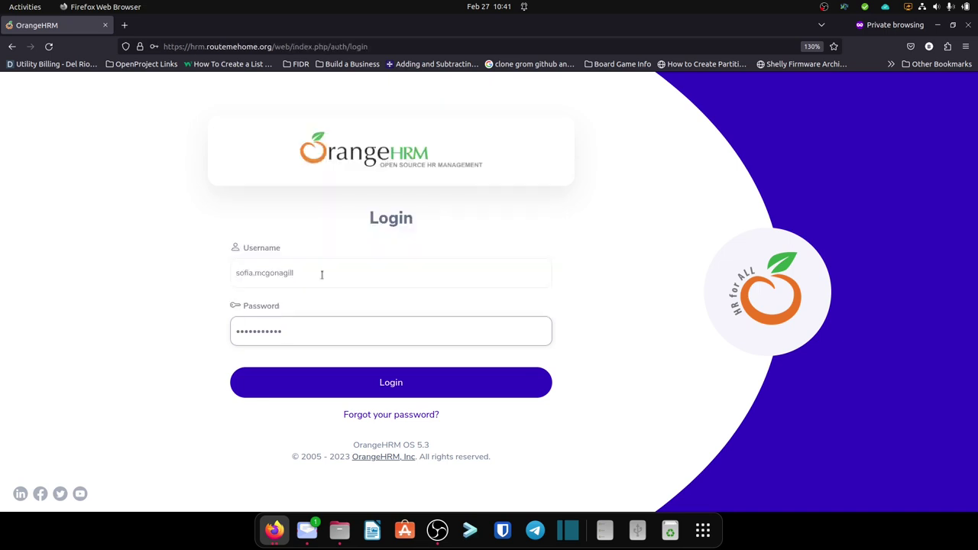
{"action": "left_click", "coordinate": [395, 385]}
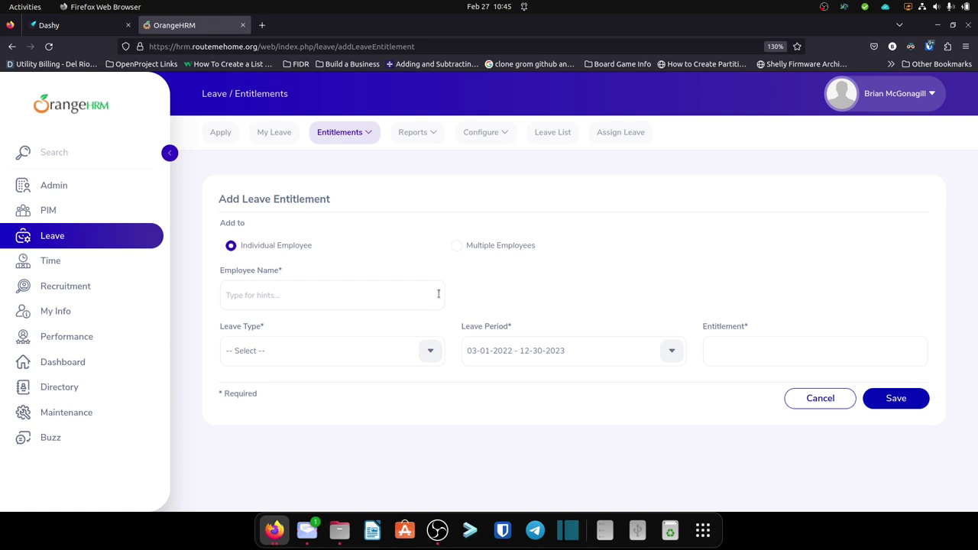
Step: Give the employee a 10-day Vacation entitlement for 03-01-2022 - 12-30-2023 and confirm it
{"action": "left_click", "coordinate": [333, 294]}
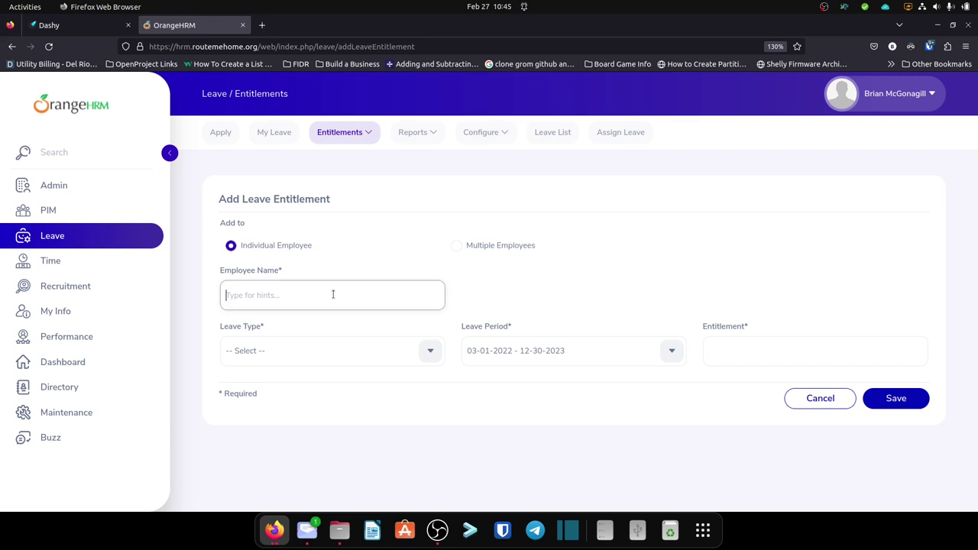
{"action": "type", "text": "so"}
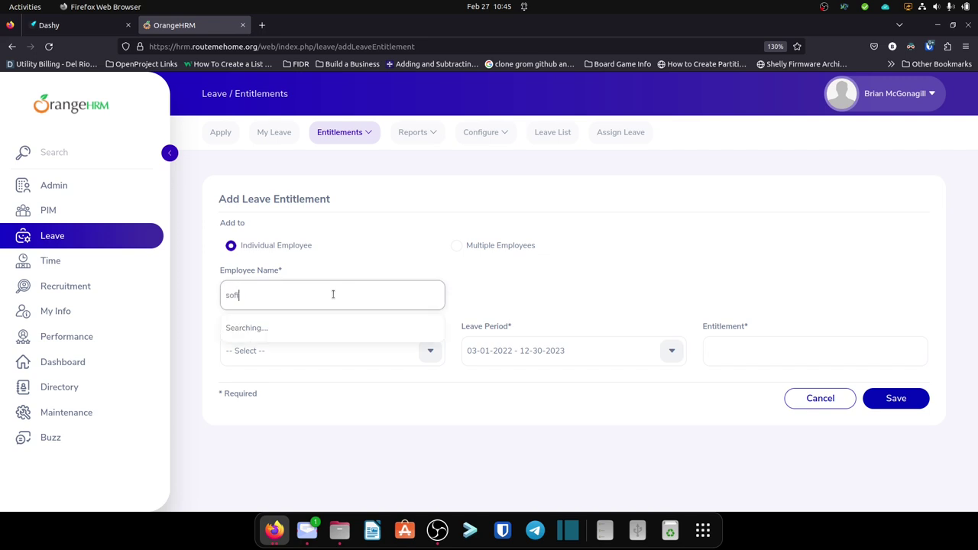
{"action": "type", "text": "fi"}
{"action": "left_click", "coordinate": [298, 327]}
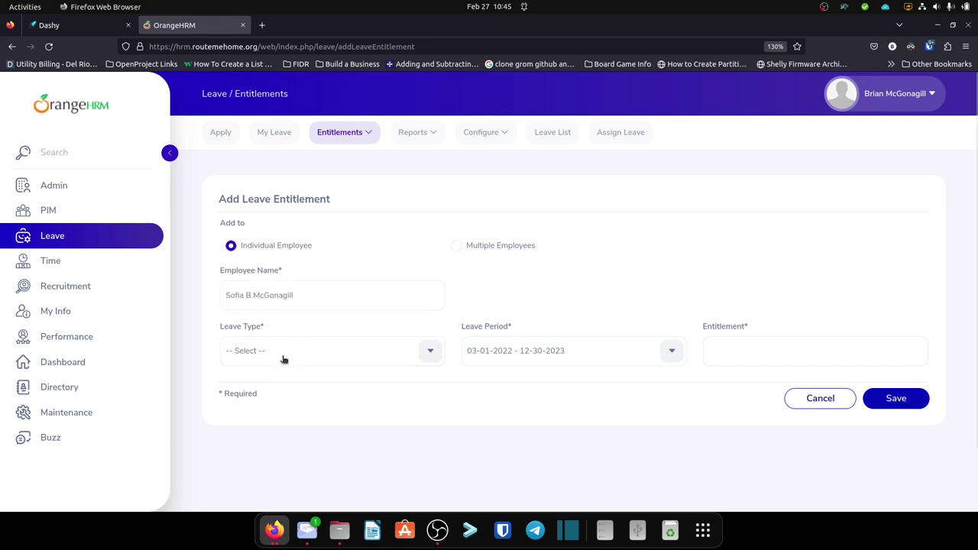
{"action": "left_click", "coordinate": [283, 358]}
{"action": "left_click", "coordinate": [277, 455]}
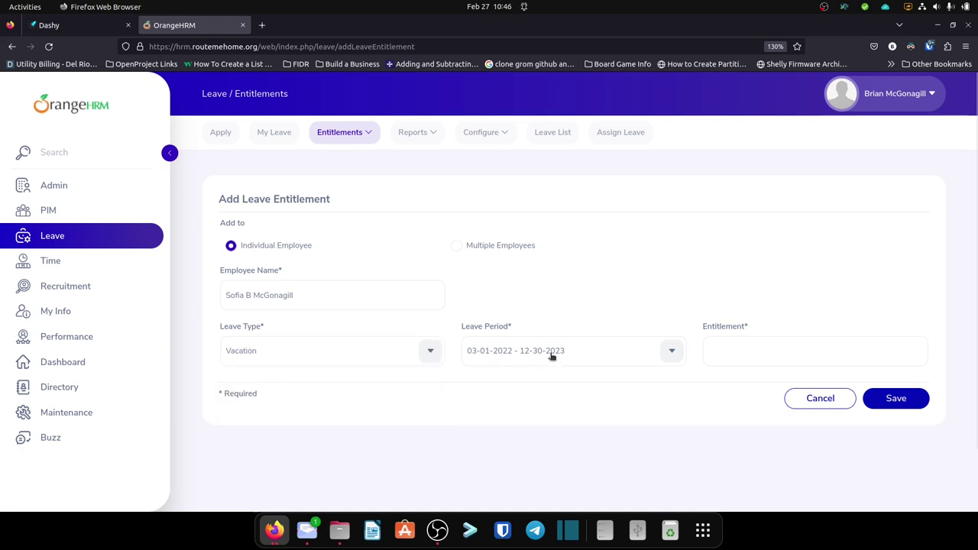
{"action": "left_click", "coordinate": [580, 354]}
{"action": "left_click", "coordinate": [580, 355]}
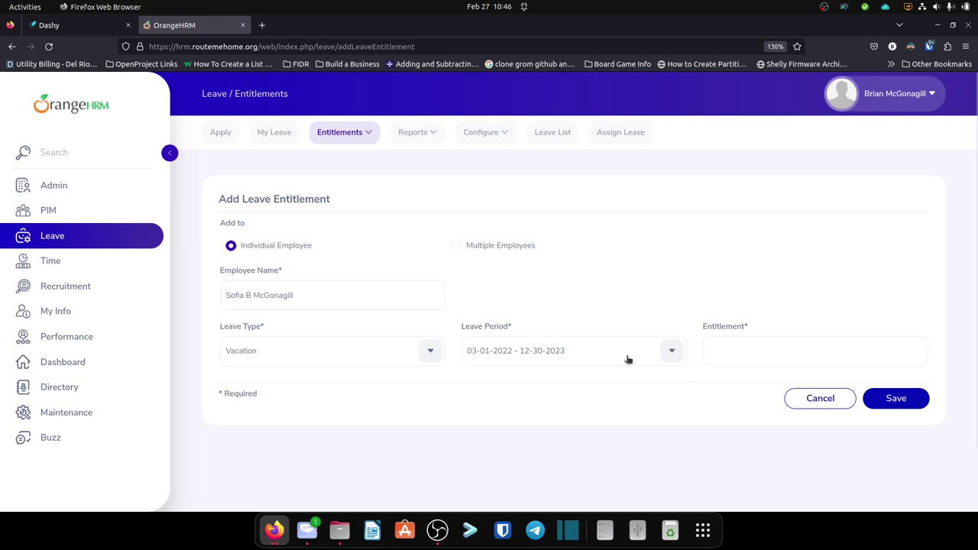
{"action": "left_click", "coordinate": [736, 350]}
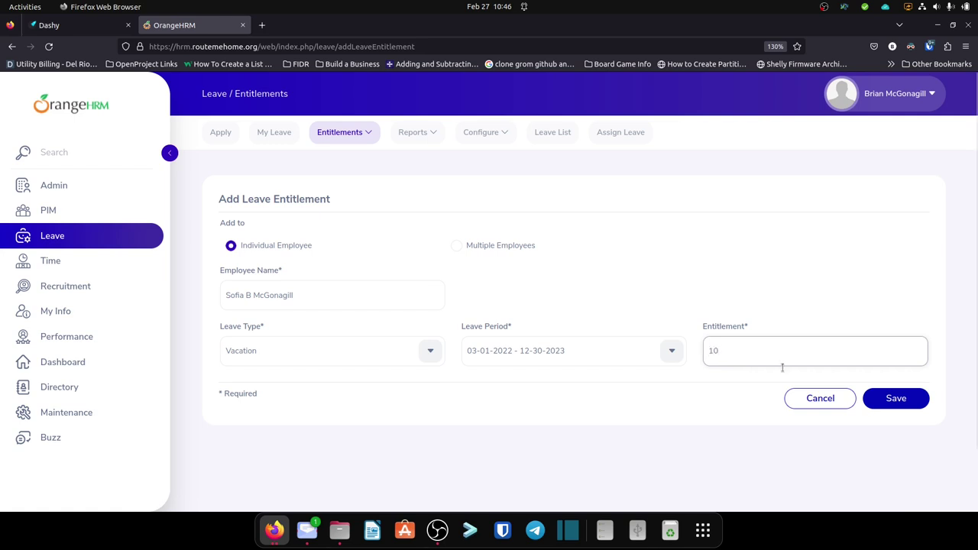
{"action": "left_click", "coordinate": [894, 403]}
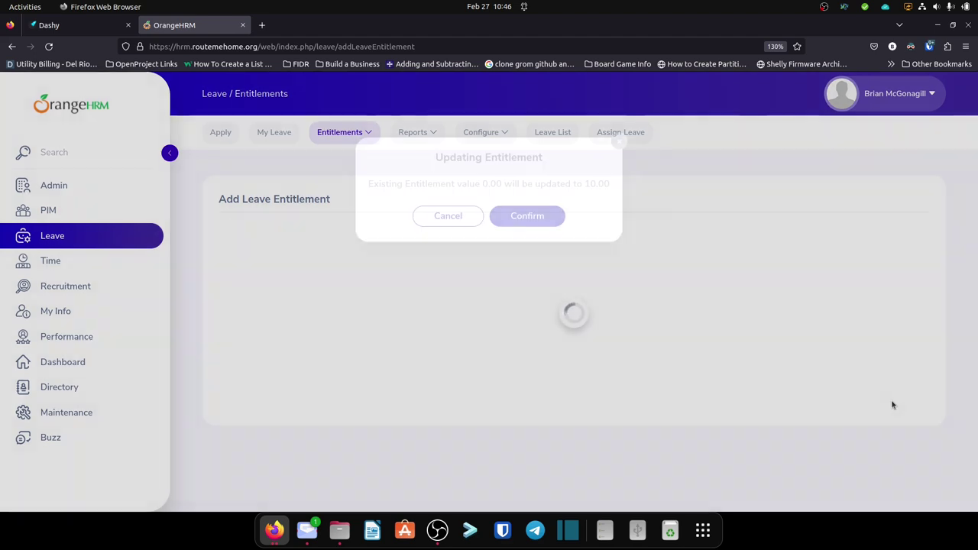
{"action": "left_click", "coordinate": [504, 217]}
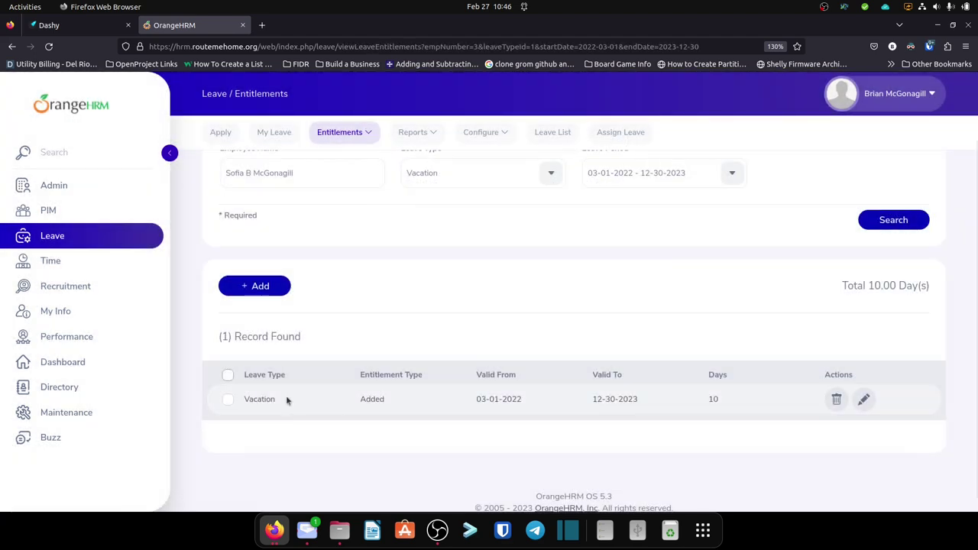
{"action": "scroll", "coordinate": [435, 409], "scroll_direction": "up", "scroll_amount": 2}
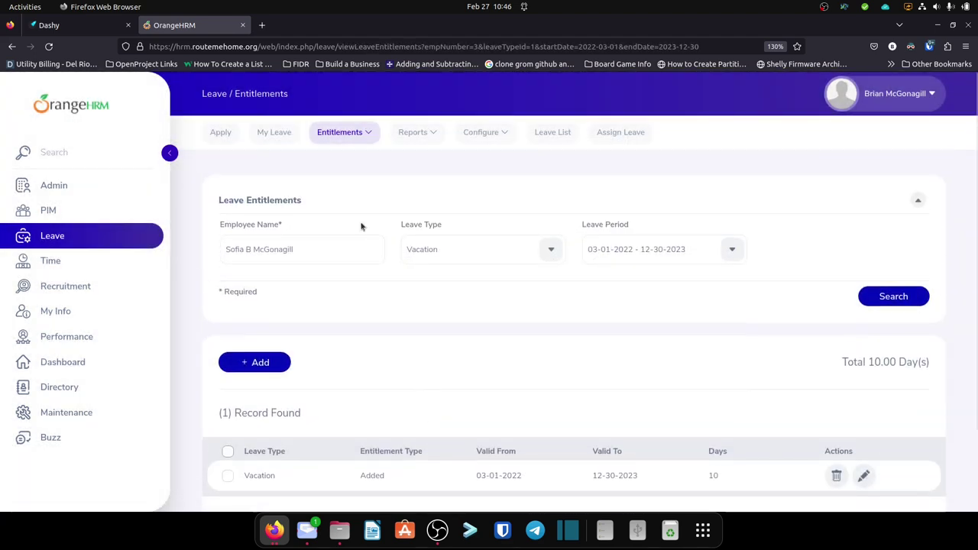
Step: Add a 15-day Family Medical entitlement for the same employee, then return to the Dashboard
{"action": "left_click", "coordinate": [353, 132]}
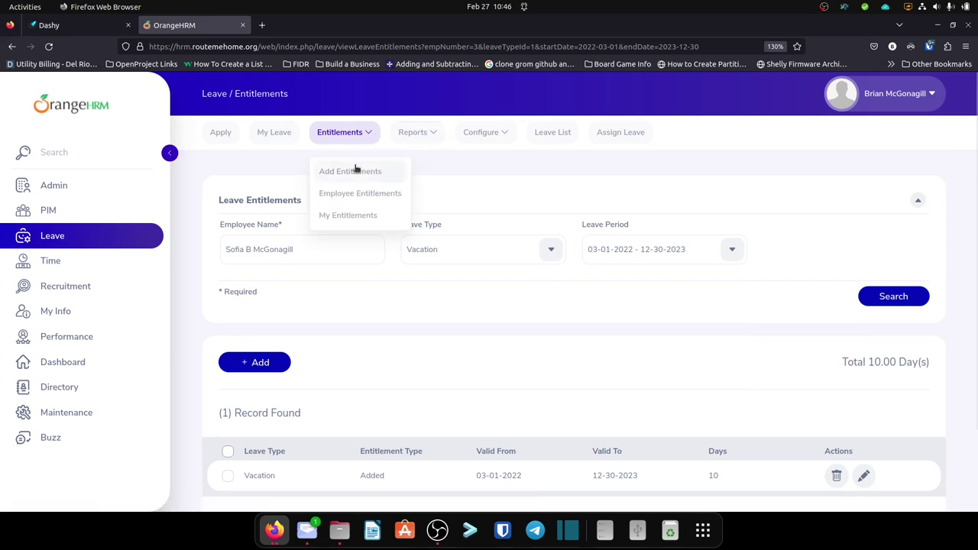
{"action": "left_click", "coordinate": [365, 166]}
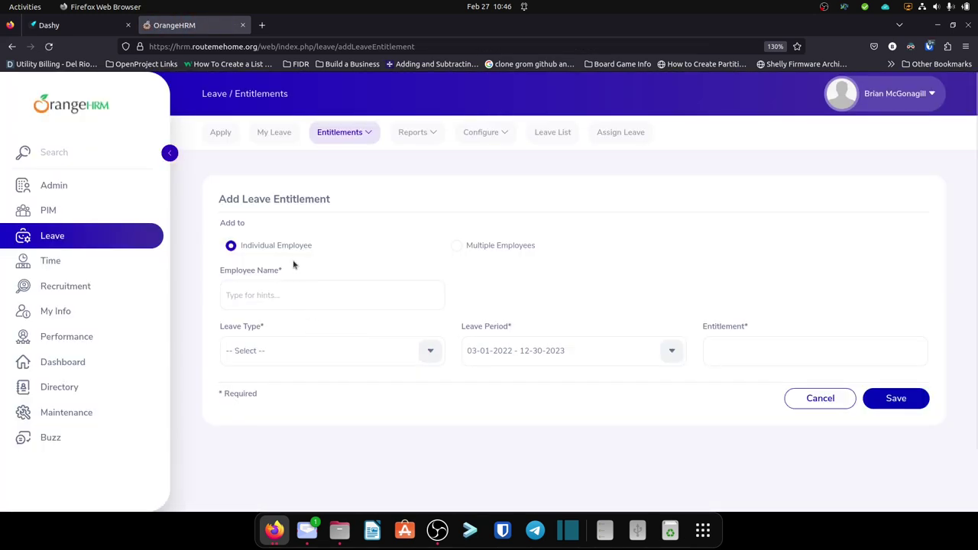
{"action": "left_click", "coordinate": [293, 294]}
{"action": "type", "text": "sof"}
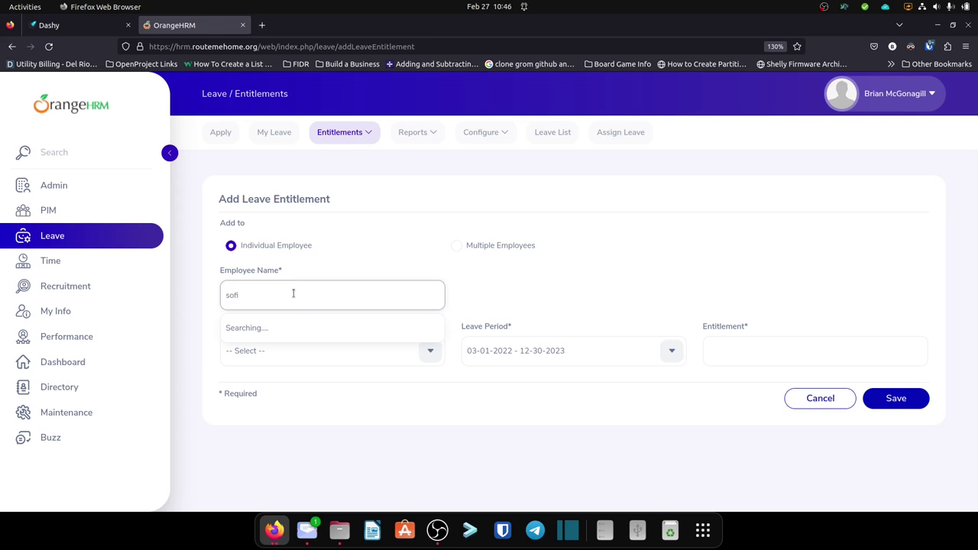
{"action": "left_click", "coordinate": [298, 328]}
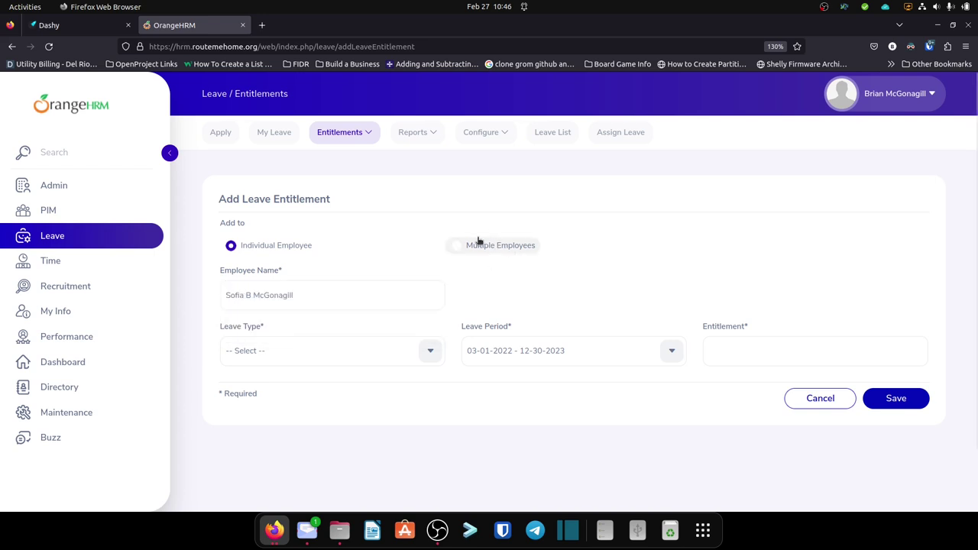
{"action": "left_click", "coordinate": [338, 364]}
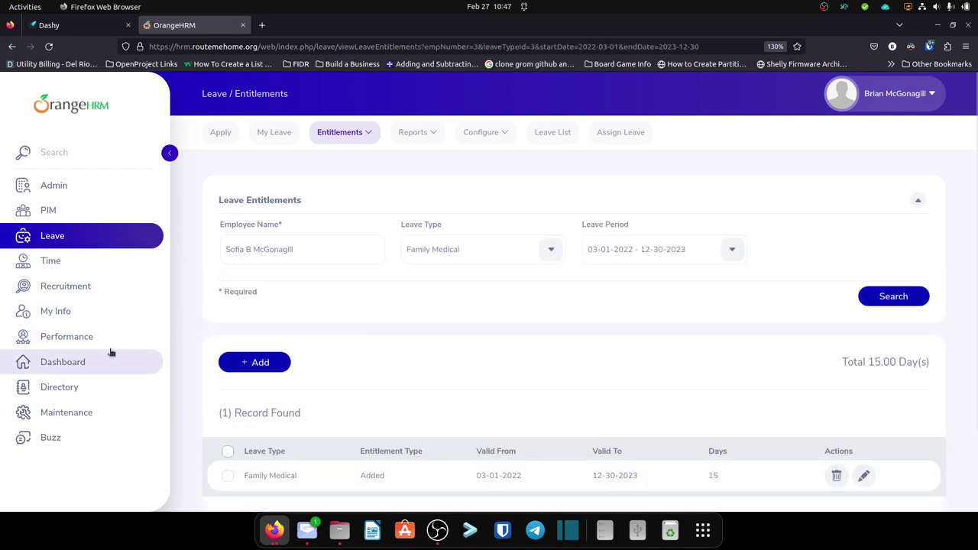
{"action": "left_click", "coordinate": [105, 361]}
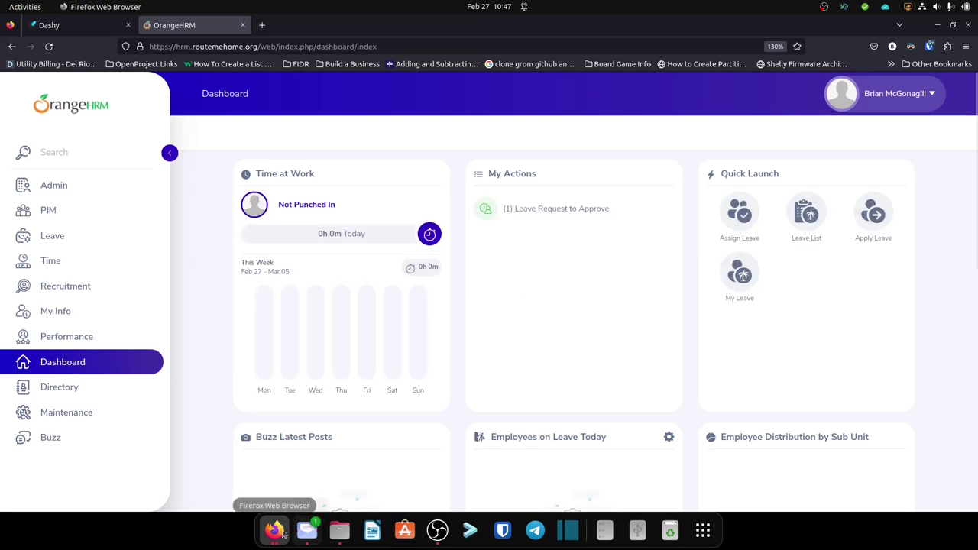
Step: Switch to the employee's private browser window and open their leave list
{"action": "left_click", "coordinate": [275, 530]}
{"action": "left_click", "coordinate": [341, 463]}
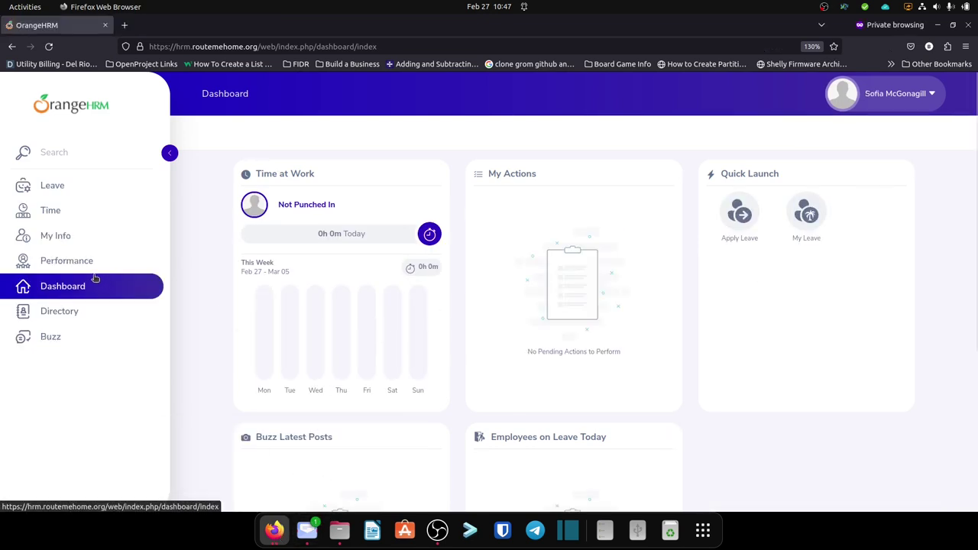
{"action": "left_click", "coordinate": [78, 193]}
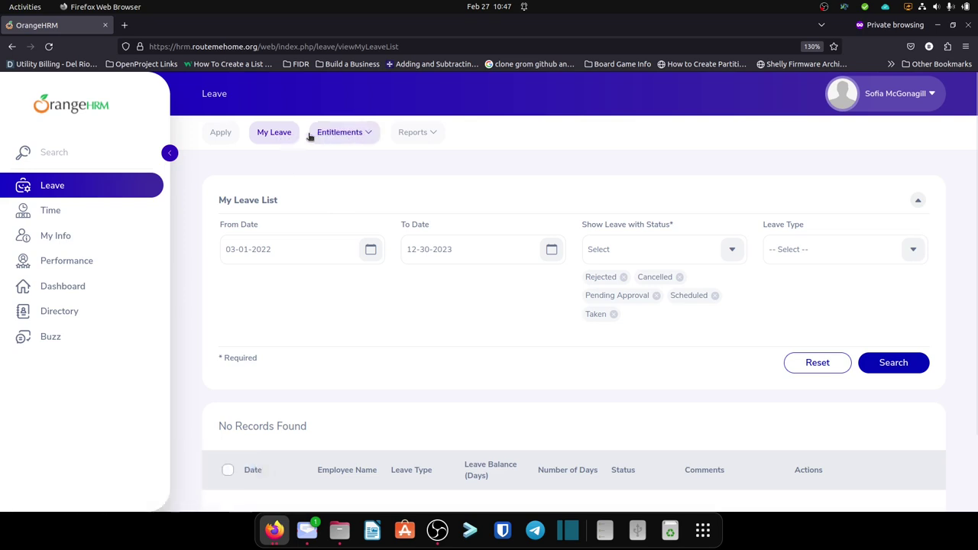
Step: Start a leave application with Vacation as the leave type (10.00-day balance)
{"action": "left_click", "coordinate": [232, 135]}
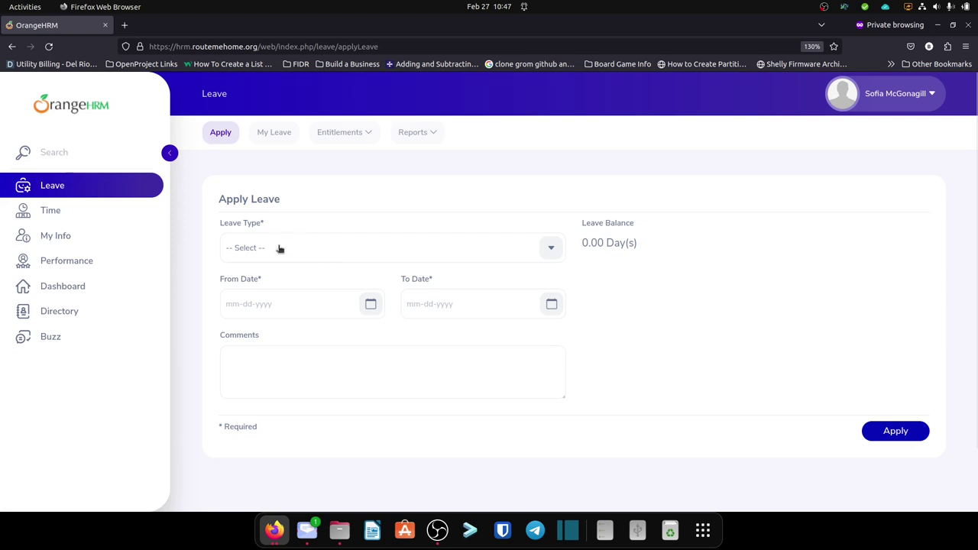
{"action": "left_click", "coordinate": [281, 250]}
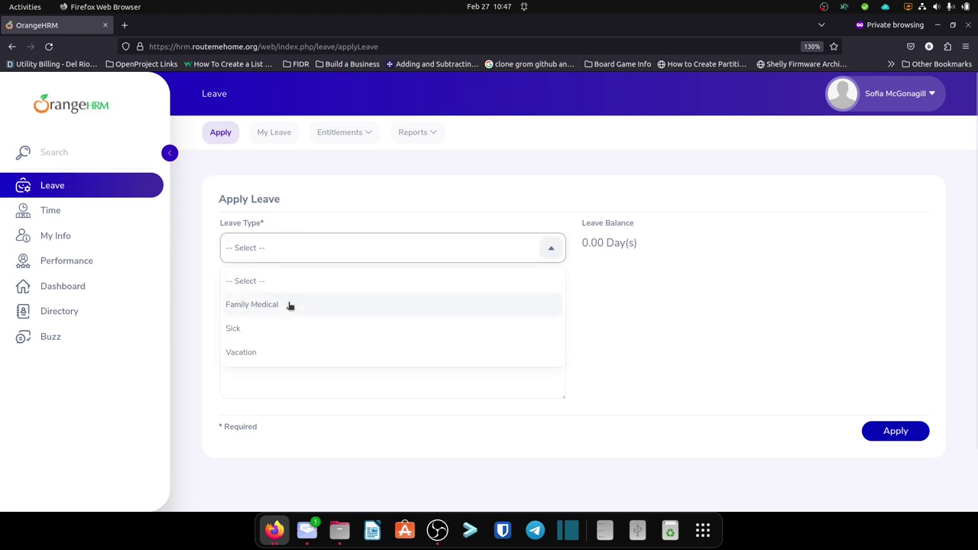
{"action": "left_click", "coordinate": [279, 352]}
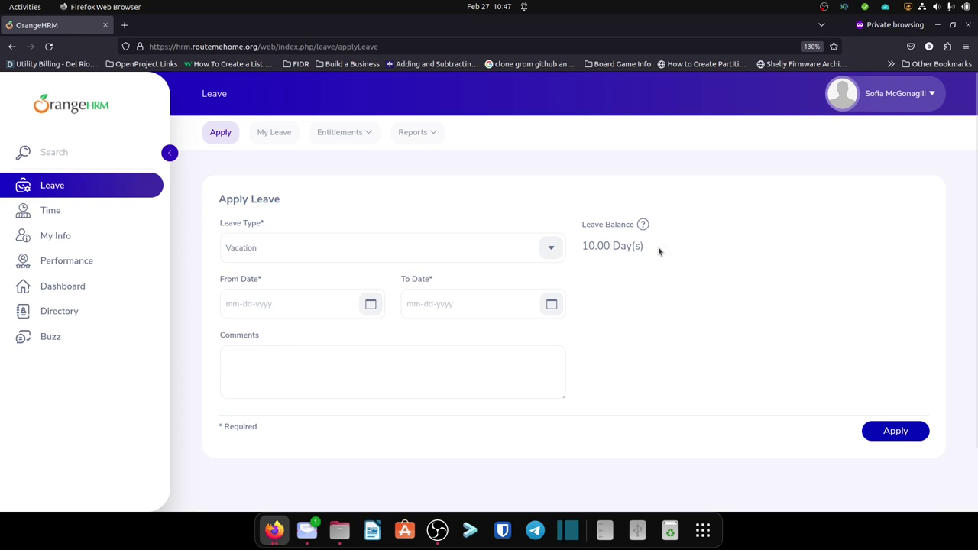
{"action": "left_click", "coordinate": [296, 308]}
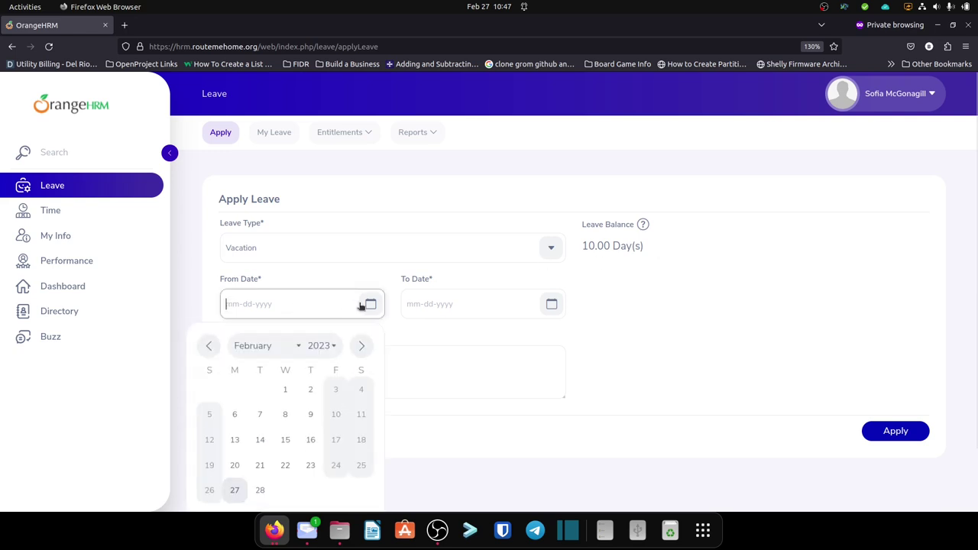
Step: Set the leave start and end dates to 03-17-2023 in the calendars
{"action": "left_click", "coordinate": [335, 416]}
{"action": "left_click", "coordinate": [370, 304]}
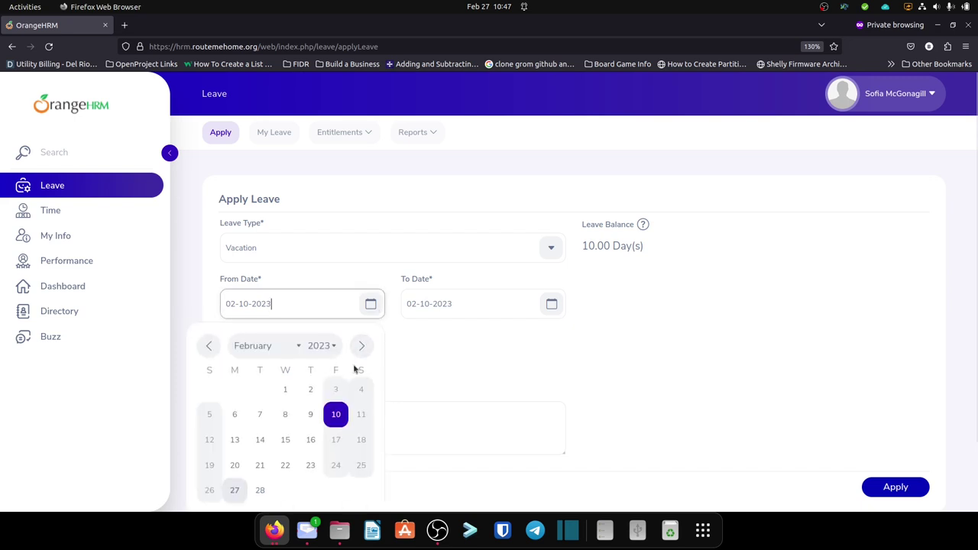
{"action": "left_click", "coordinate": [362, 348]}
{"action": "left_click", "coordinate": [336, 415]}
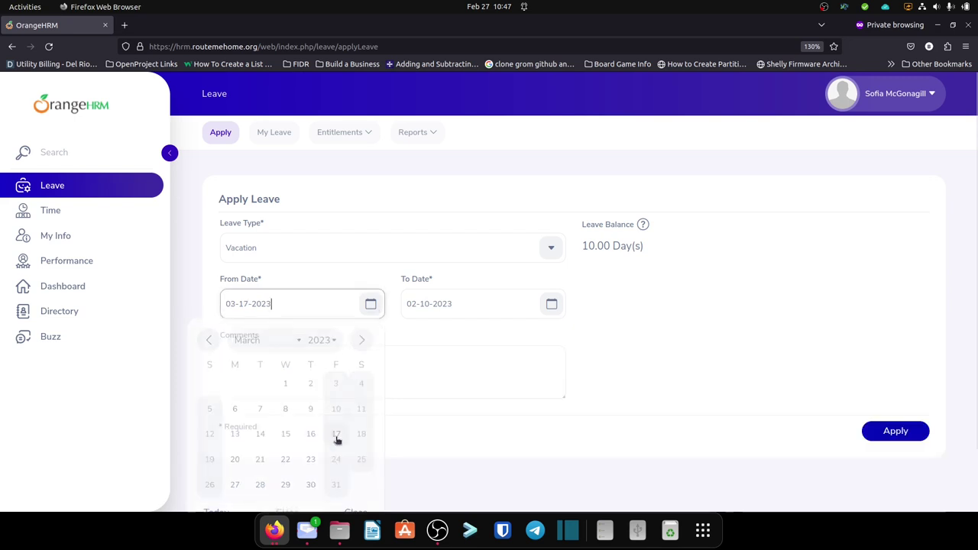
{"action": "left_click", "coordinate": [466, 307]}
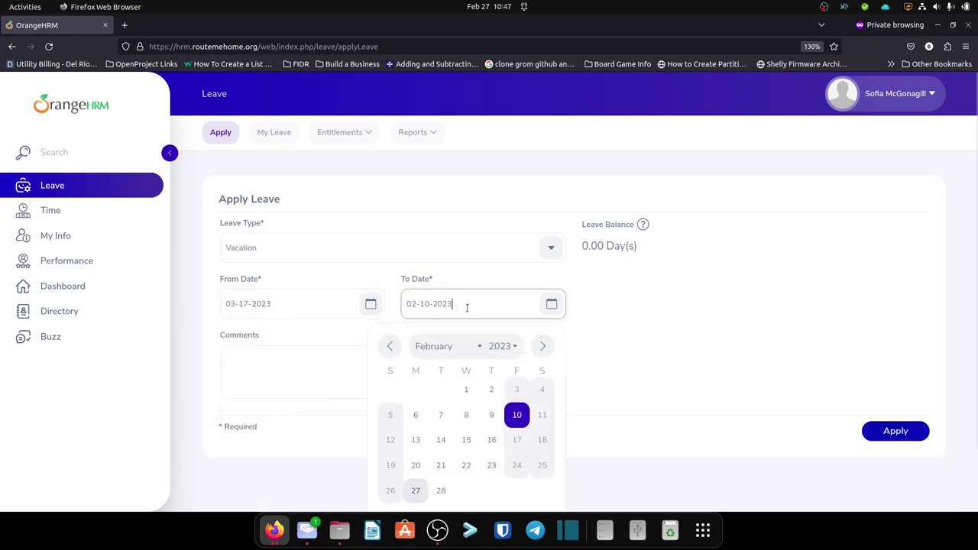
{"action": "left_click", "coordinate": [542, 345]}
{"action": "left_click", "coordinate": [517, 440]}
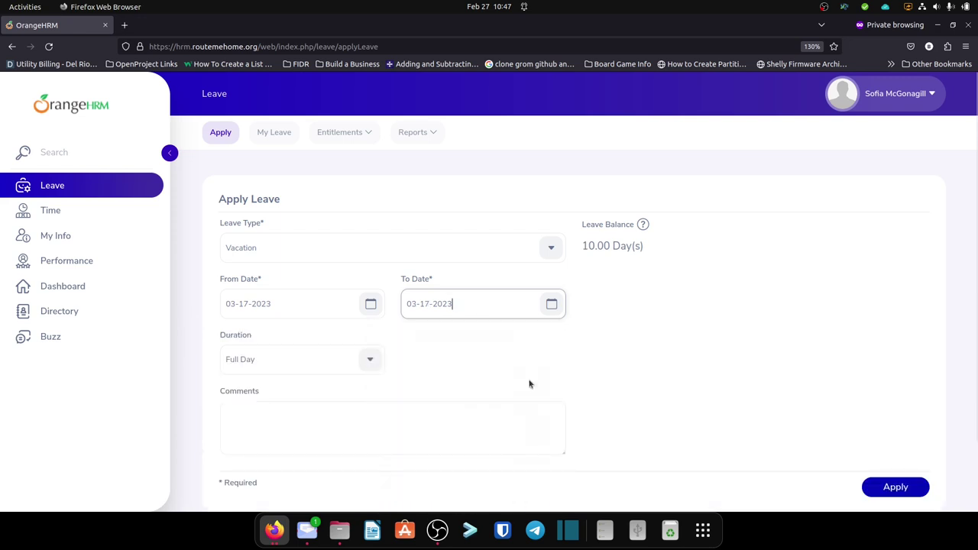
Step: Keep the leave duration at Full Day and start the comment field
{"action": "left_click", "coordinate": [310, 366]}
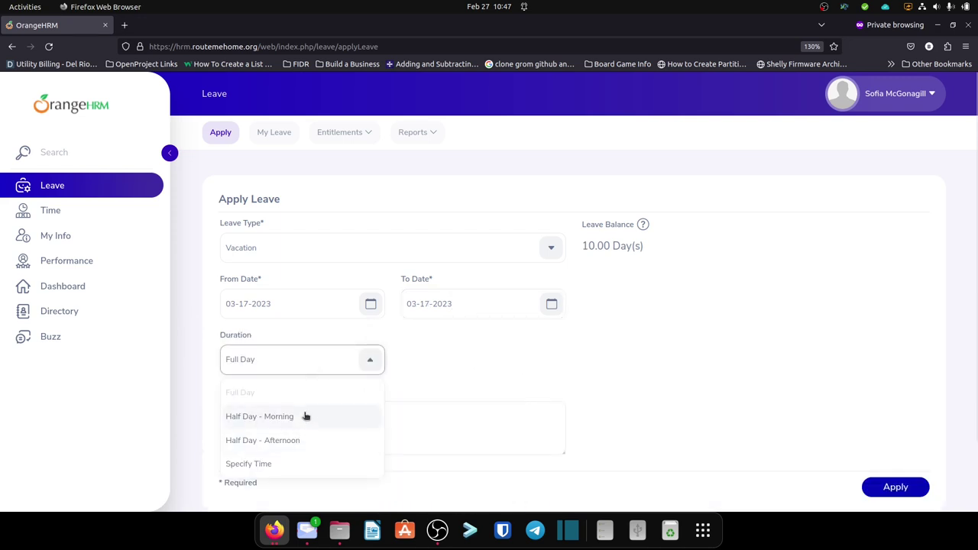
{"action": "scroll", "coordinate": [305, 415], "scroll_direction": "down", "scroll_amount": 2}
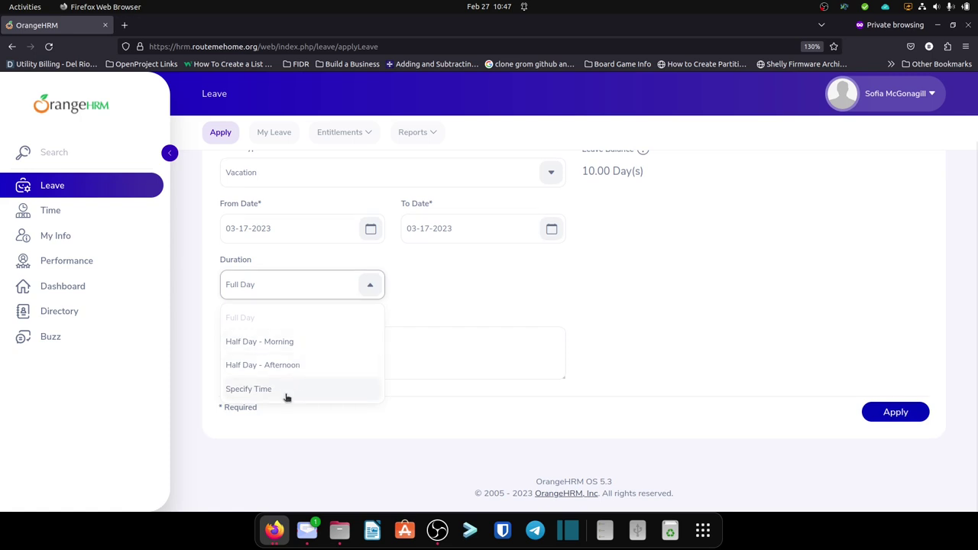
{"action": "left_click", "coordinate": [276, 320]}
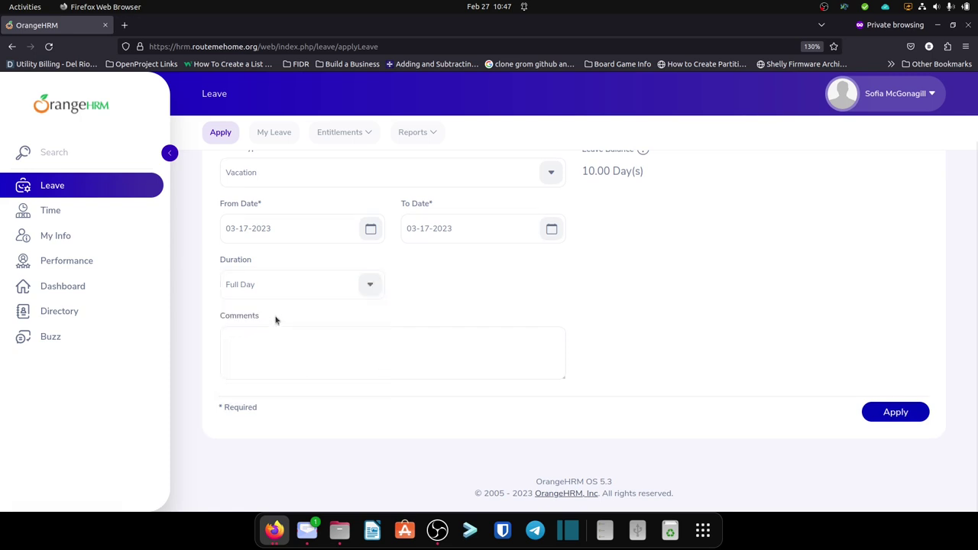
{"action": "left_click", "coordinate": [274, 347]}
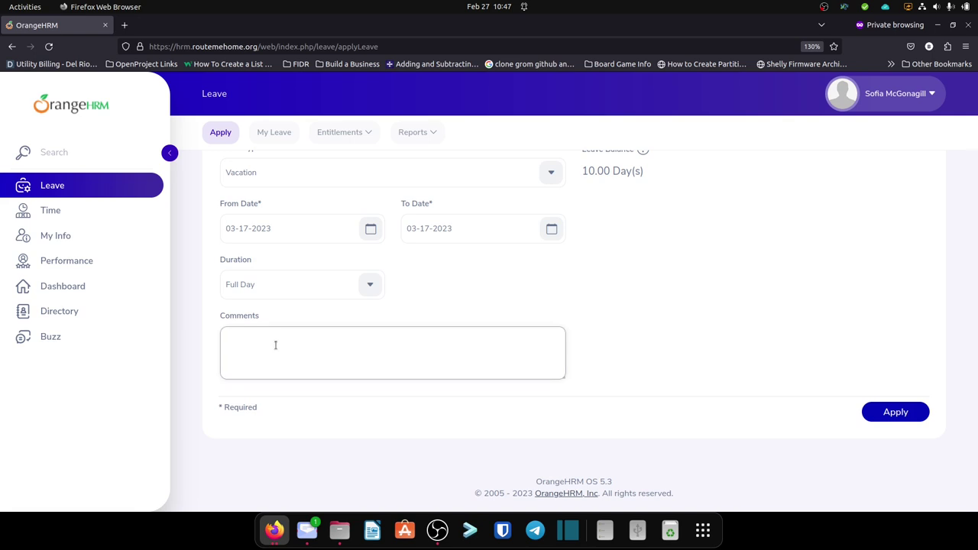
Step: Change both the start and end dates to 03-16-2023
{"action": "scroll", "coordinate": [275, 345], "scroll_direction": "up", "scroll_amount": 2}
{"action": "left_click", "coordinate": [371, 303]}
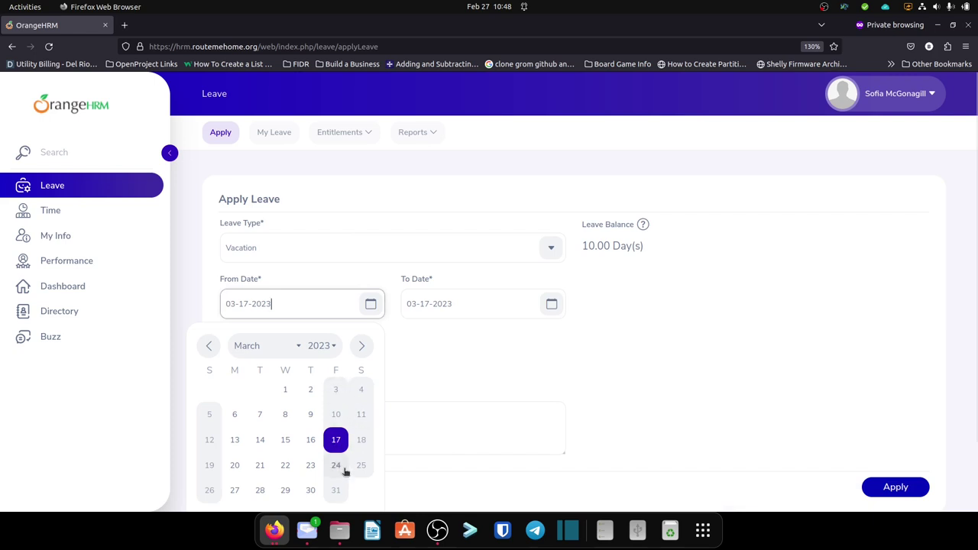
{"action": "left_click", "coordinate": [311, 441]}
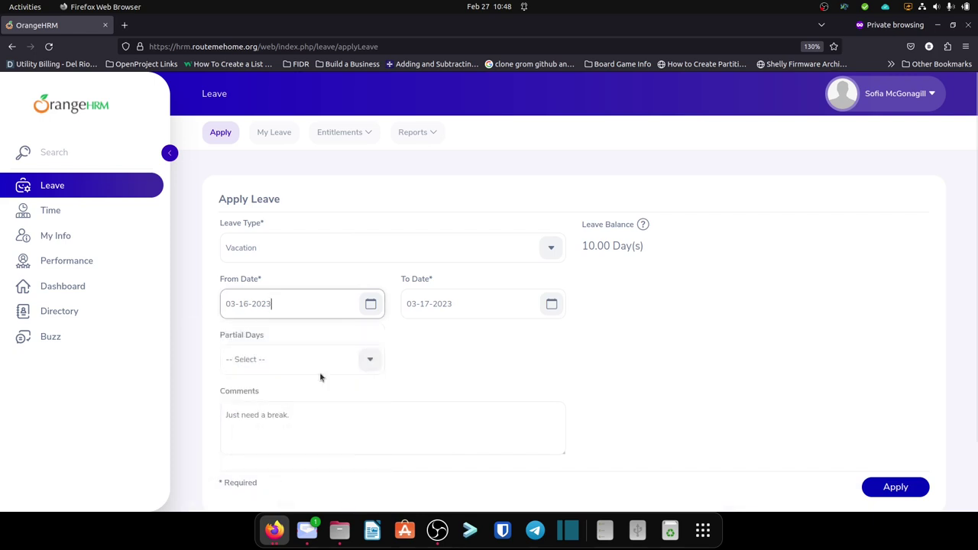
{"action": "left_click", "coordinate": [550, 306]}
{"action": "left_click", "coordinate": [490, 448]}
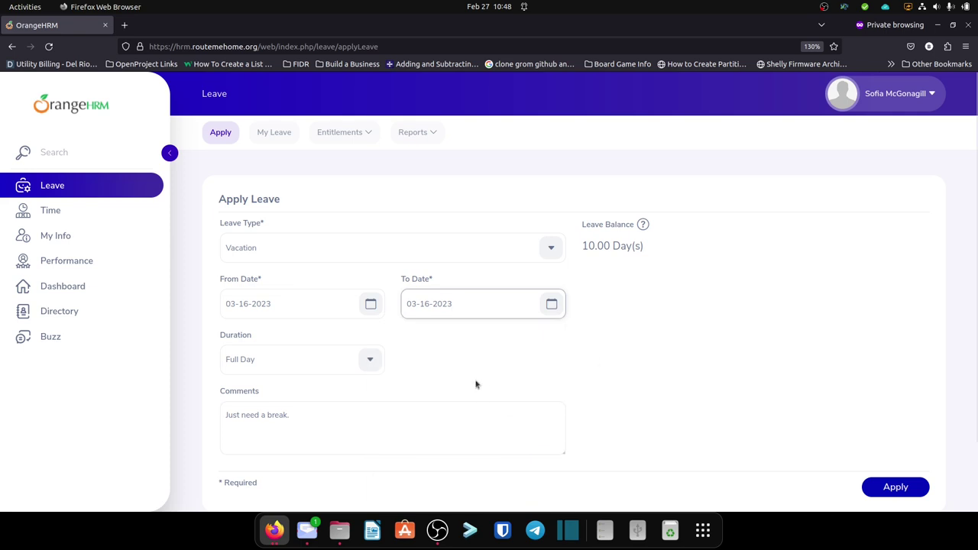
Step: Submit the Vacation request with comment 'Just need a break.' and go to the Dashboard
{"action": "left_click", "coordinate": [703, 440]}
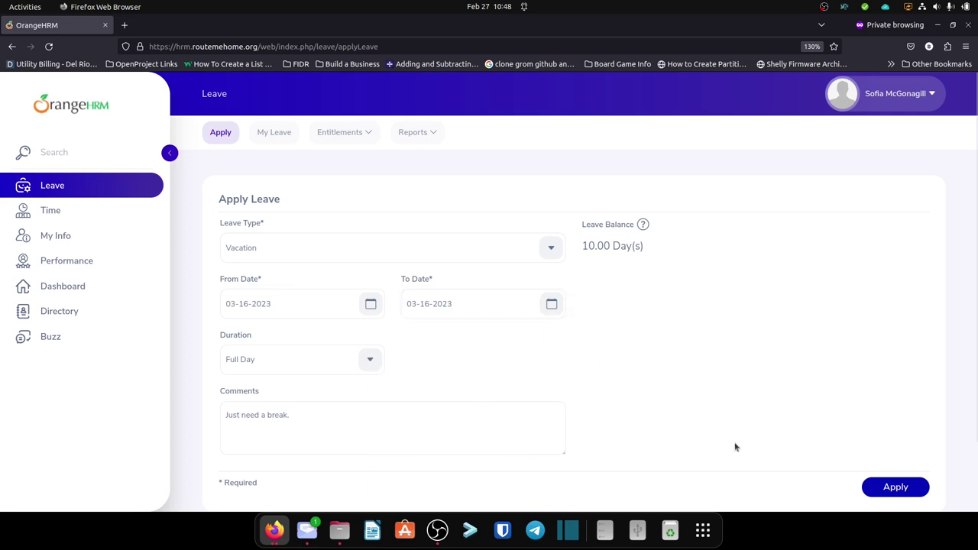
{"action": "left_click", "coordinate": [887, 488]}
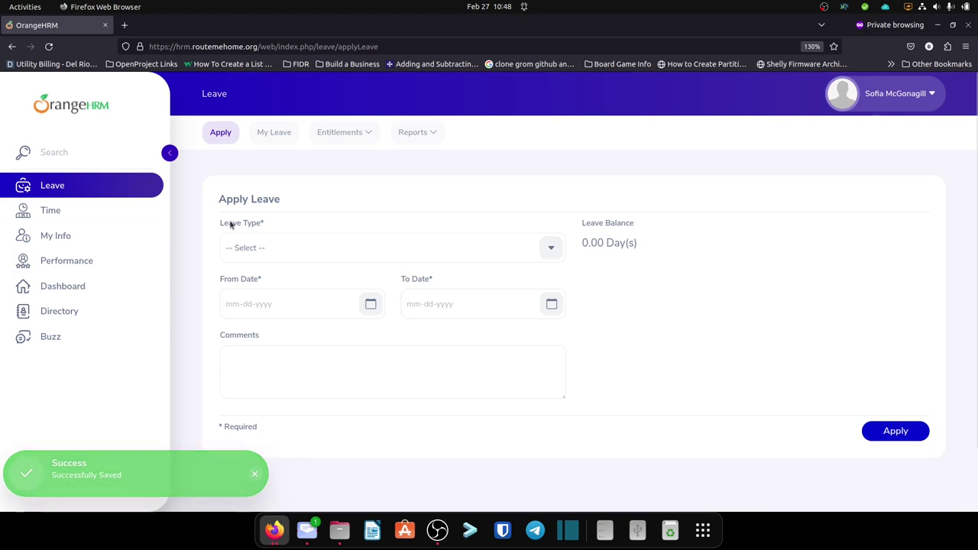
{"action": "left_click", "coordinate": [125, 285]}
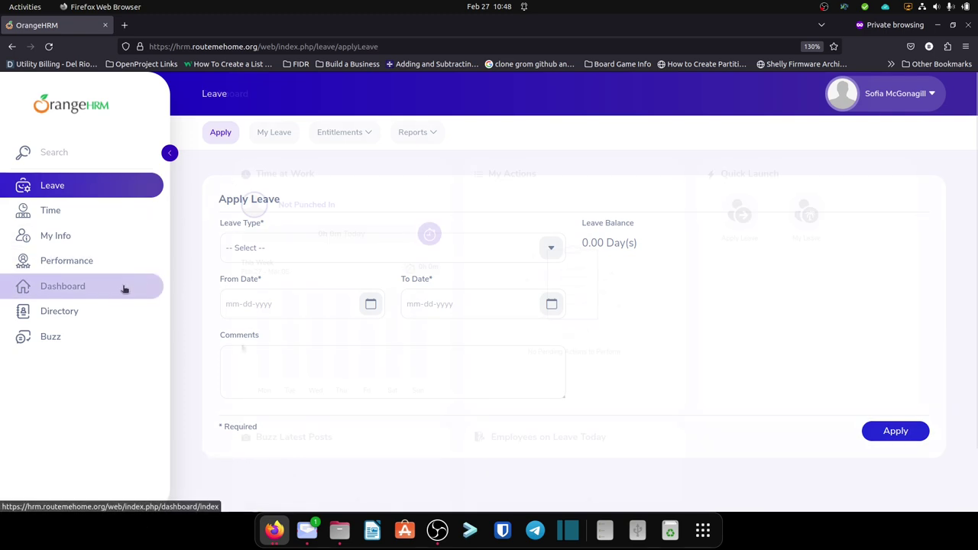
Step: In the supervisor's window, approve the 03-03-2023 and 03-16-2023 Vacation requests
{"action": "left_click", "coordinate": [273, 530]}
{"action": "left_click", "coordinate": [239, 485]}
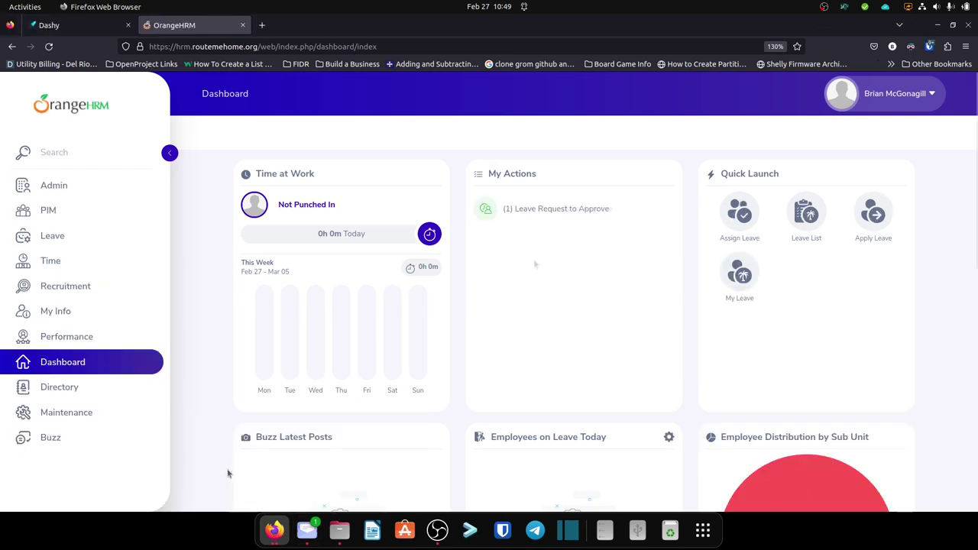
{"action": "left_click", "coordinate": [531, 214]}
{"action": "scroll", "coordinate": [392, 310], "scroll_direction": "down", "scroll_amount": 5}
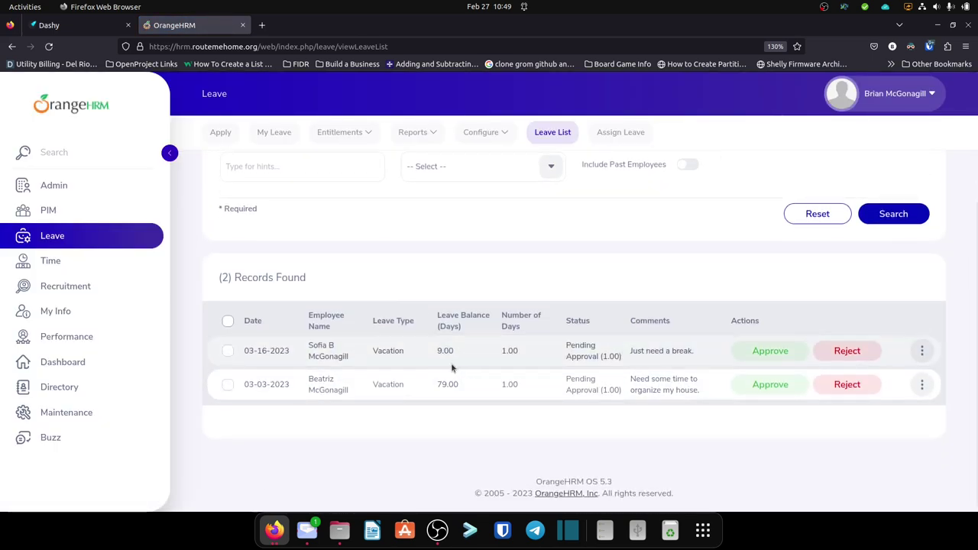
{"action": "left_click", "coordinate": [762, 386]}
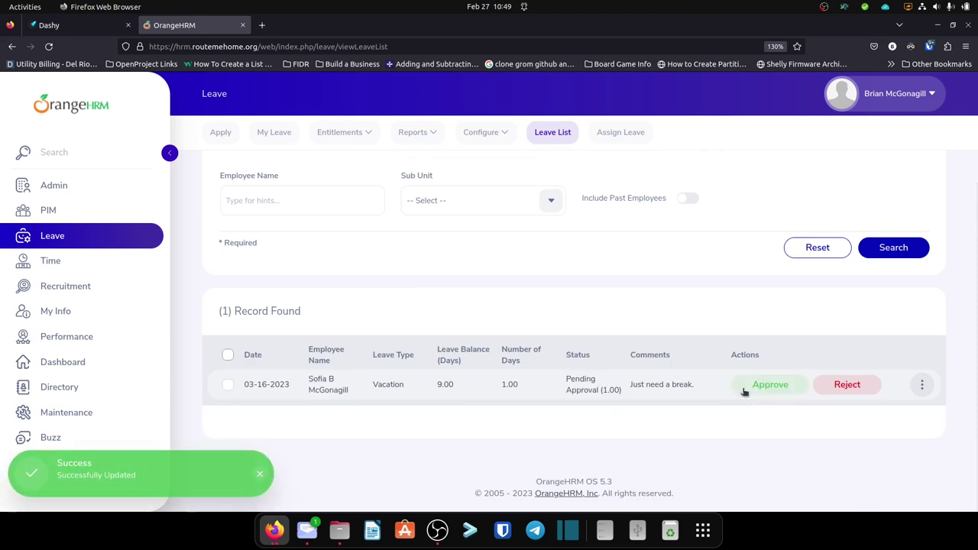
{"action": "left_click", "coordinate": [762, 387]}
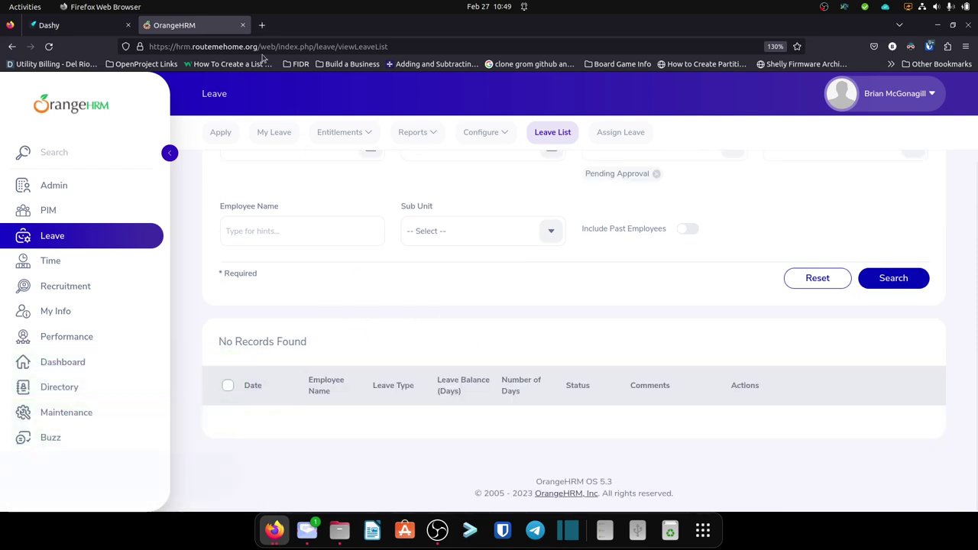
Step: Back in the employee's window, view My Leave showing 03-16-2023 as Scheduled
{"action": "left_click", "coordinate": [272, 534]}
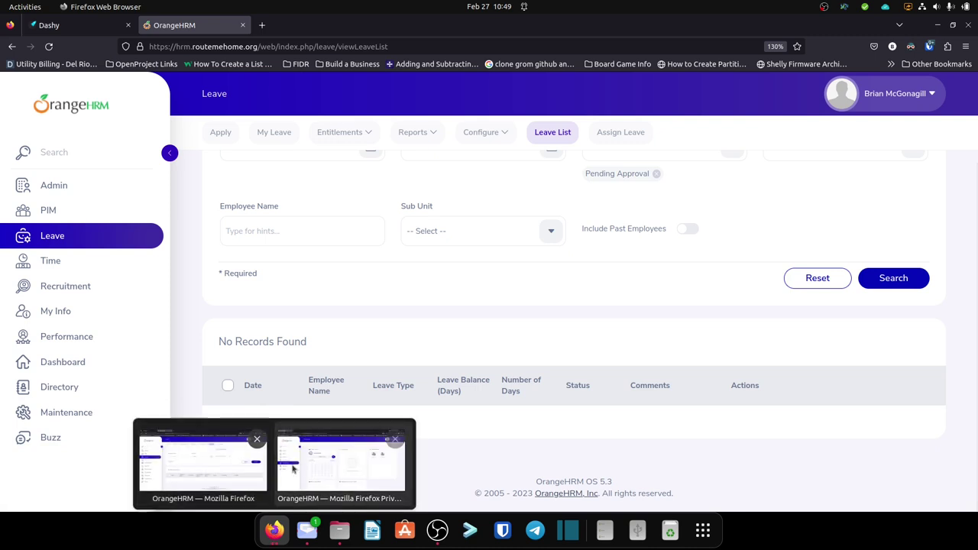
{"action": "left_click", "coordinate": [320, 465]}
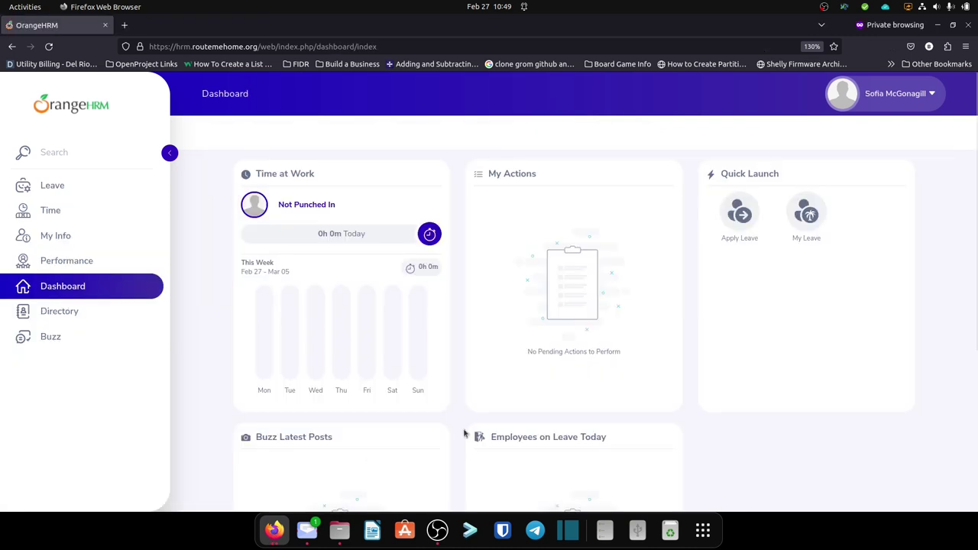
{"action": "left_click", "coordinate": [109, 183]}
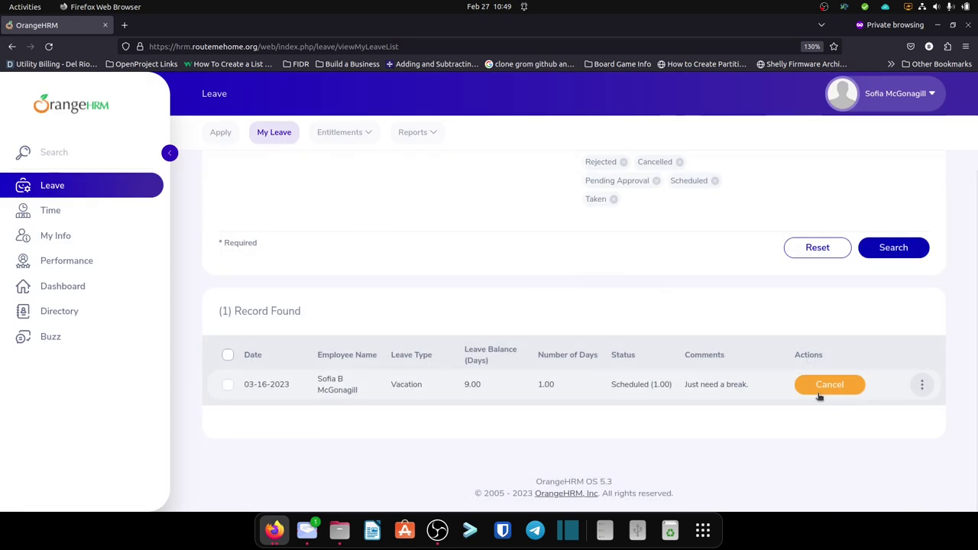
{"action": "left_click", "coordinate": [819, 391]}
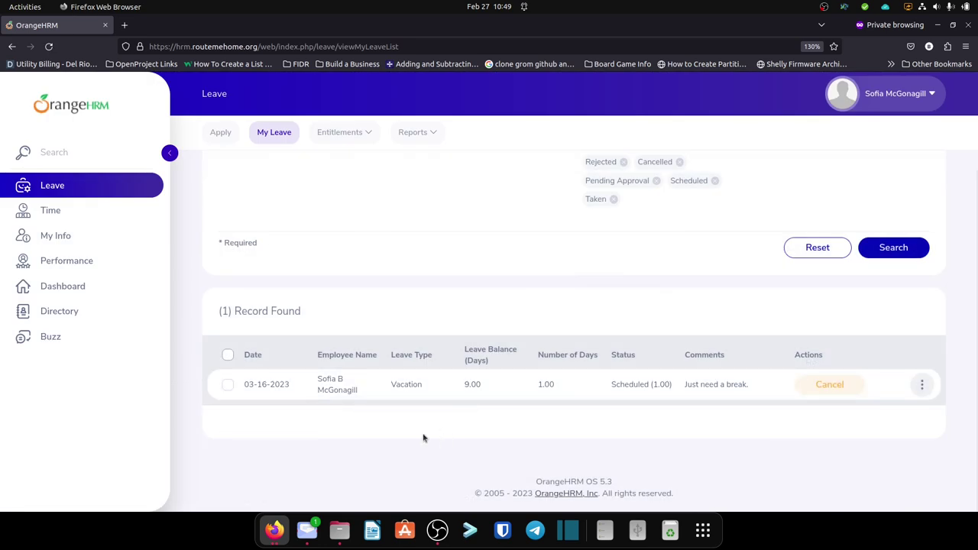